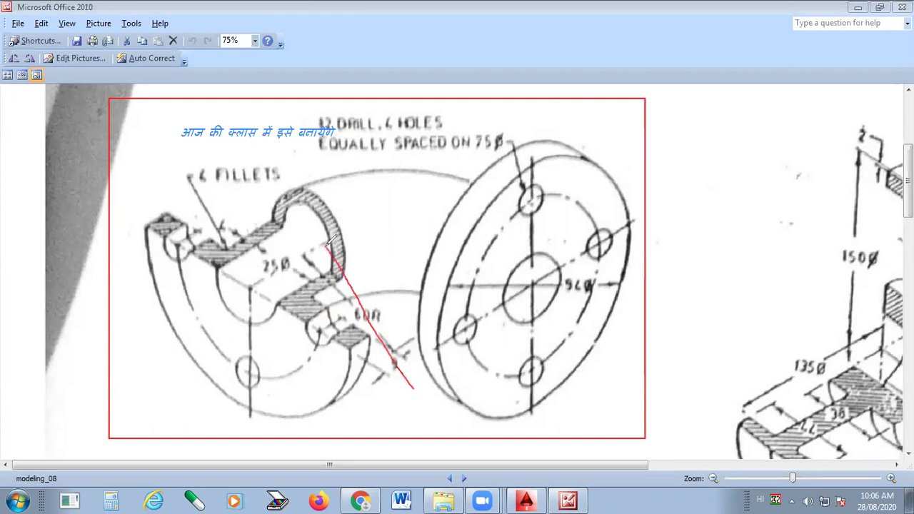
- Sketch the pipe bend's centreline and inner and outer curves over the reference drawing, noting the 60 bend radius
mouse_move(259, 308)
mouse_down()
mouse_move(340, 238)
mouse_move(419, 218)
mouse_move(527, 243)
mouse_move(619, 326)
mouse_up()
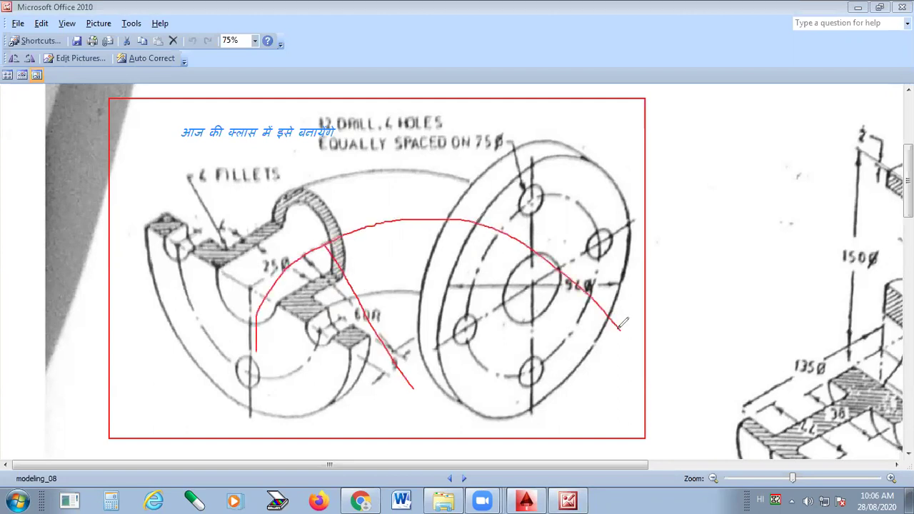
mouse_move(239, 233)
mouse_down()
mouse_move(321, 182)
mouse_move(425, 162)
mouse_move(467, 170)
mouse_move(612, 248)
mouse_up()
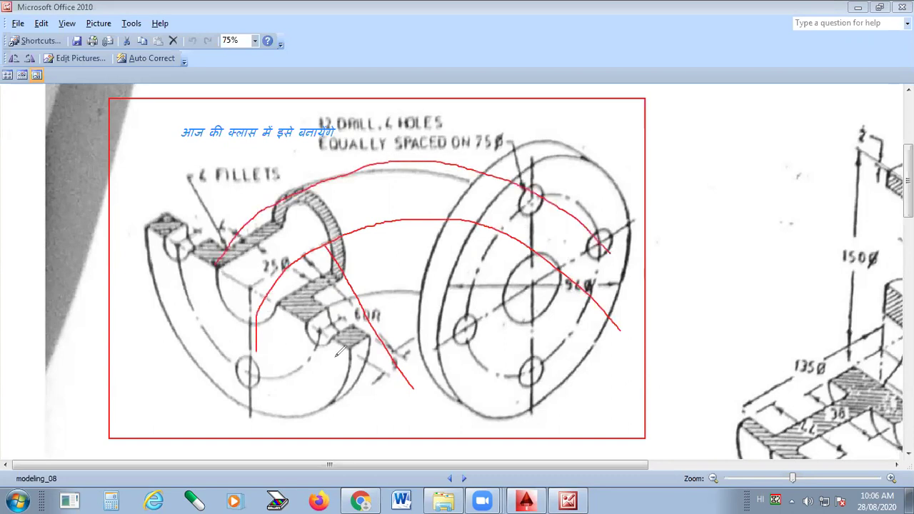
mouse_move(298, 345)
mouse_down()
mouse_move(511, 258)
mouse_move(580, 302)
mouse_move(578, 313)
mouse_up()
drag(493, 233, 700, 139)
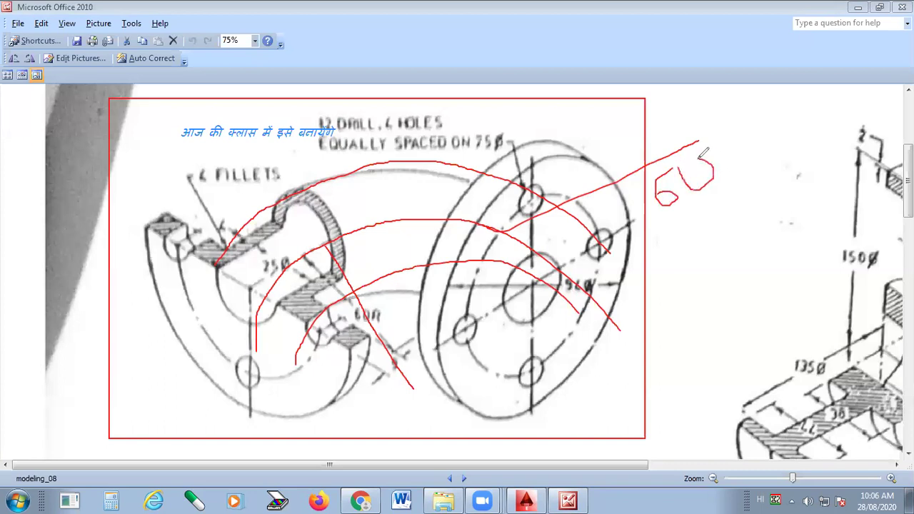
mouse_move(390, 297)
mouse_down()
mouse_move(376, 329)
mouse_move(404, 295)
mouse_up()
- Undo all the freehand annotations on the reference drawing
key(ctrl+z)
key(ctrl+z)
key(ctrl+z)
key(ctrl+z)
key(ctrl+z)
key(ctrl+z)
key(ctrl+z)
key(ctrl+z)
key(ctrl+z)
key(ctrl+z)
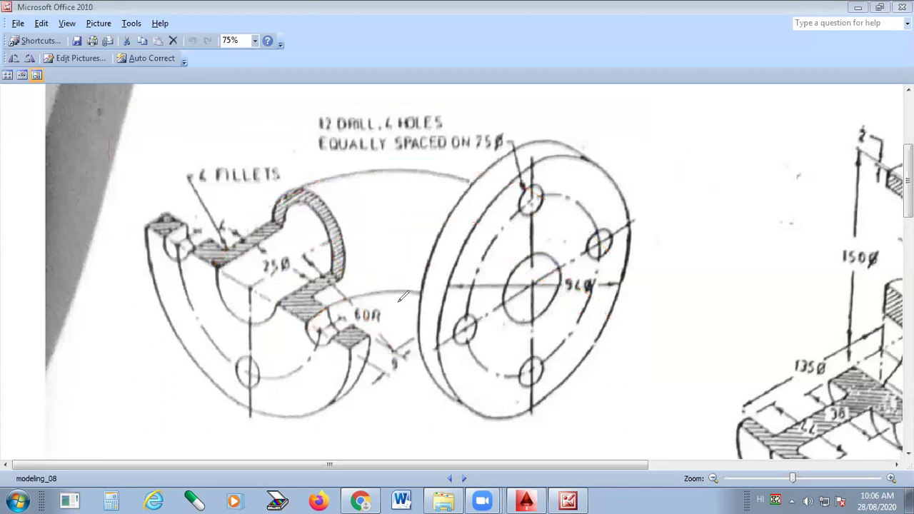
- Circle the 60R and 25Ø dimensions on the reference drawing and mark the pipe wall beside the sectioned flange
drag(390, 292, 347, 308)
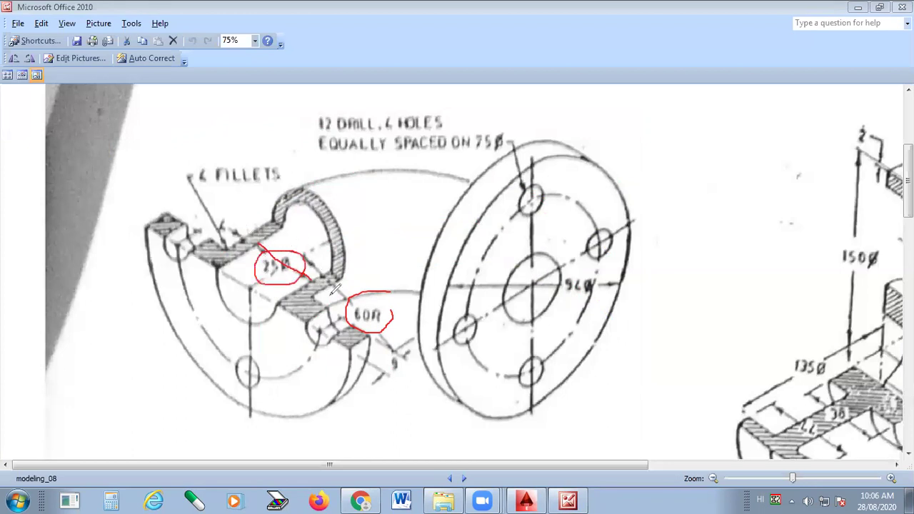
drag(321, 274, 389, 228)
drag(323, 290, 378, 260)
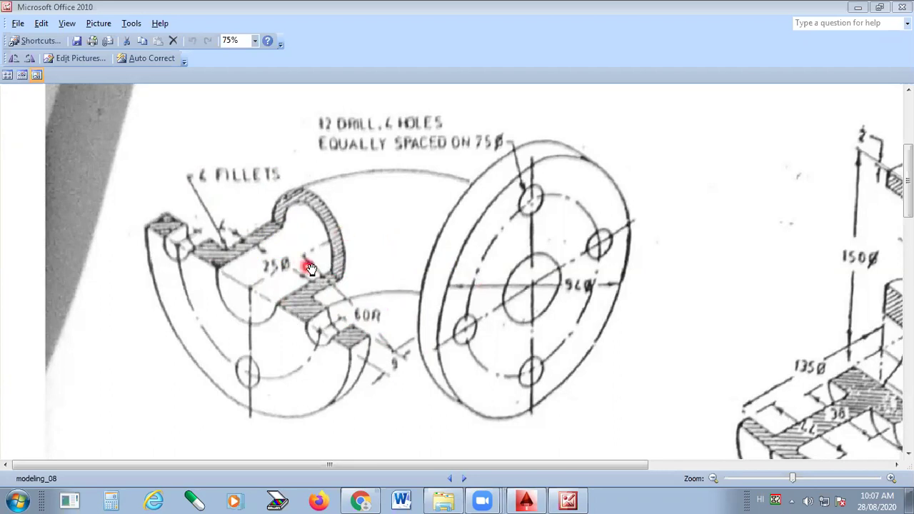
- Switch to AutoCAD Electrical and dock the floating solid-modelling tools above the drawing area
click(525, 500)
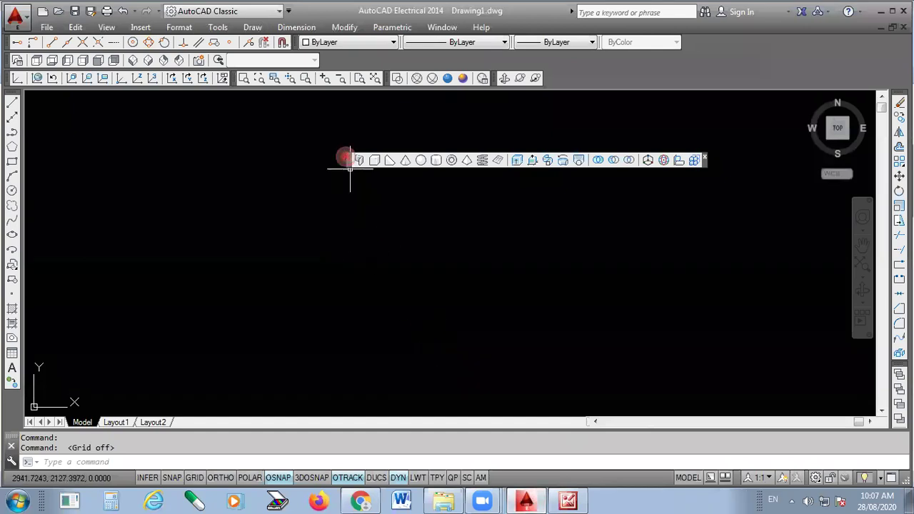
drag(347, 159, 339, 127)
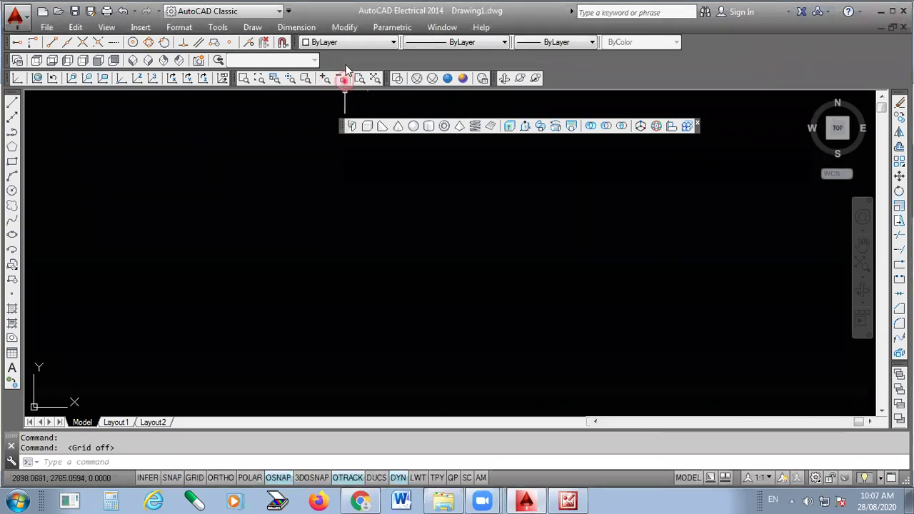
drag(338, 131, 350, 60)
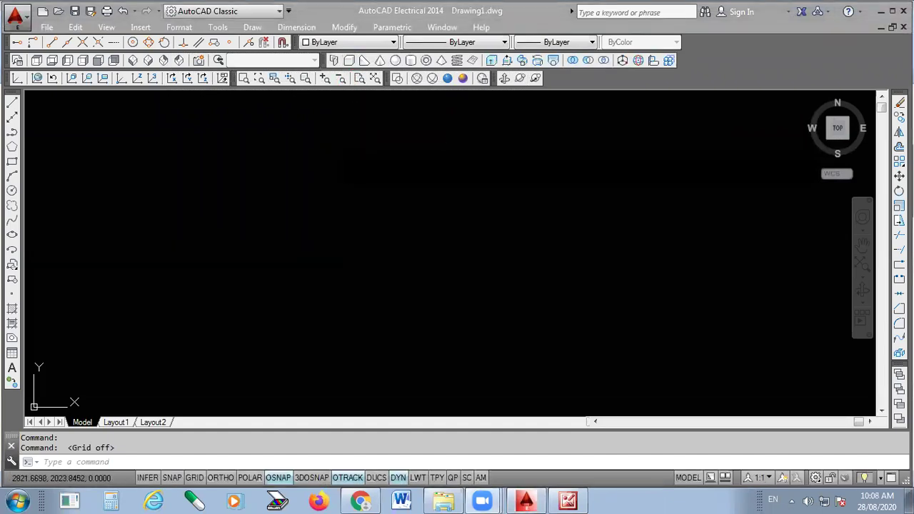
- Check the bend radius in the reference drawing, set the front view in AutoCAD and draw a circle of radius 60
click(568, 500)
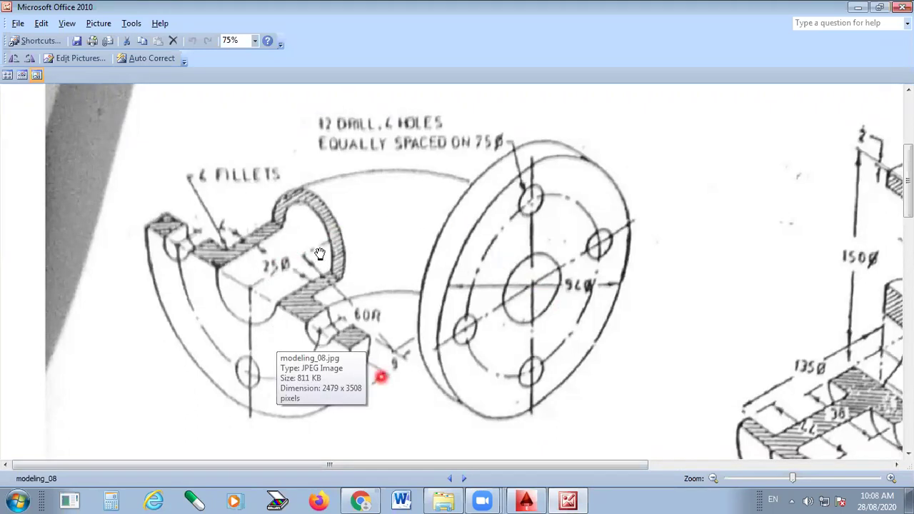
click(543, 500)
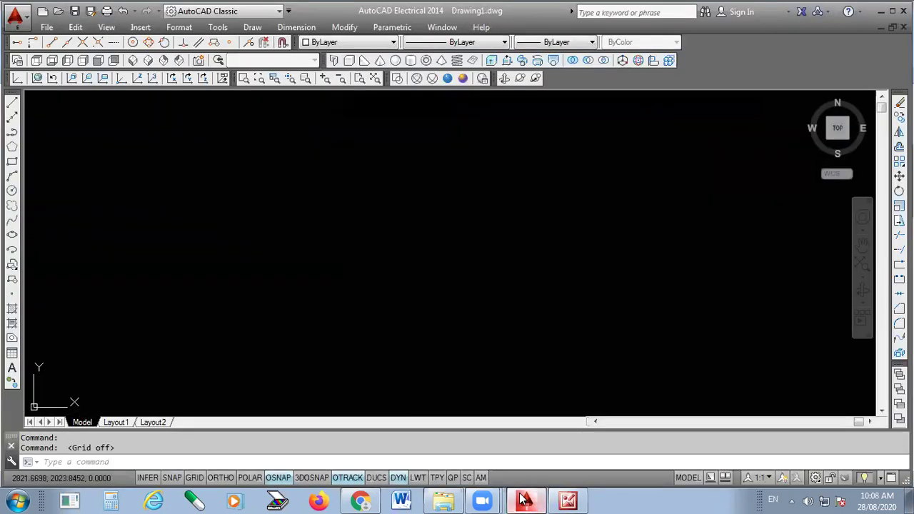
click(99, 60)
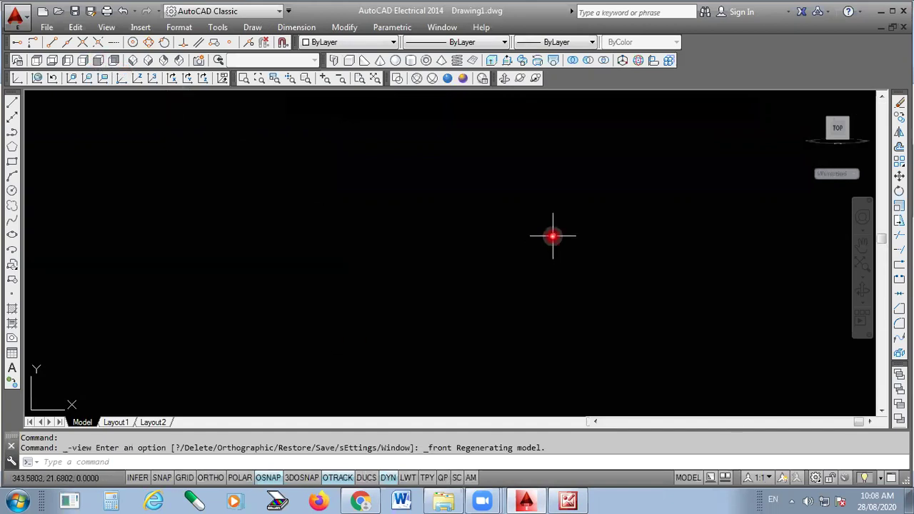
click(12, 191)
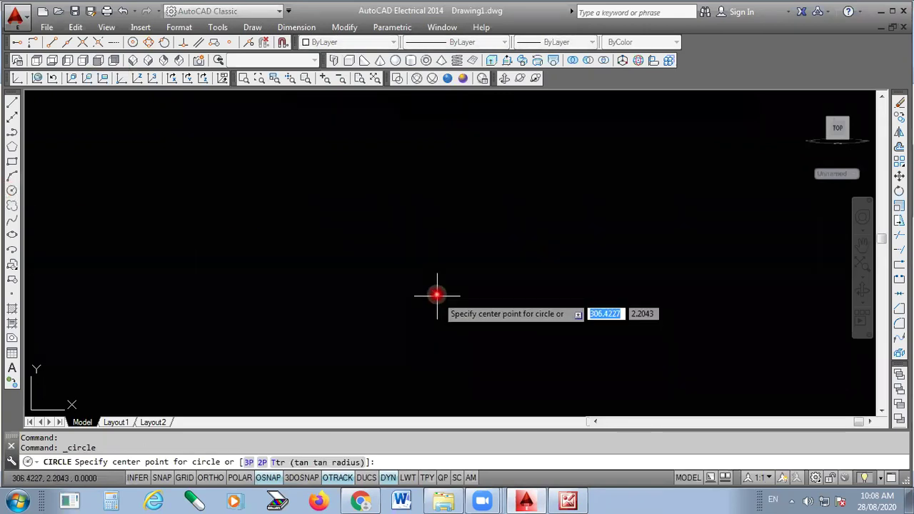
click(463, 267)
text(160)
key(Return)
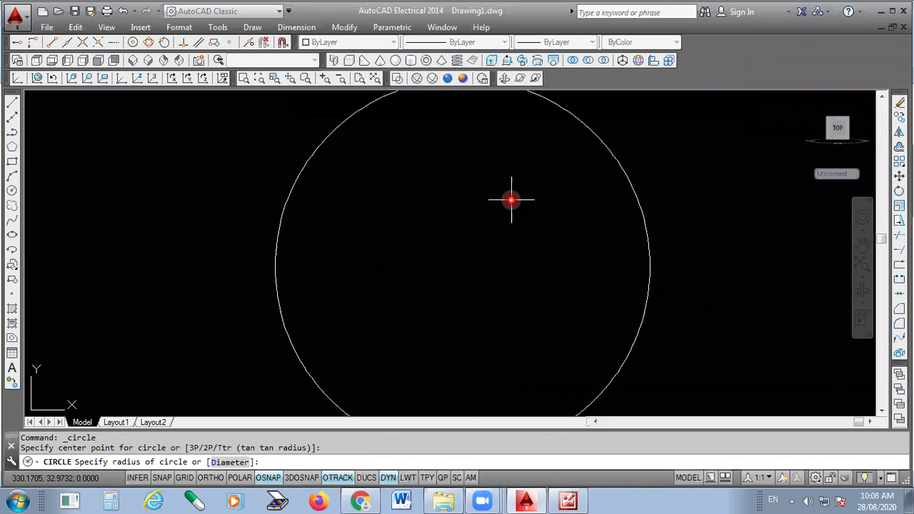
- Draw a horizontal and a vertical construction line through the circle's opposite quadrant points
scroll(497, 298, down, 2)
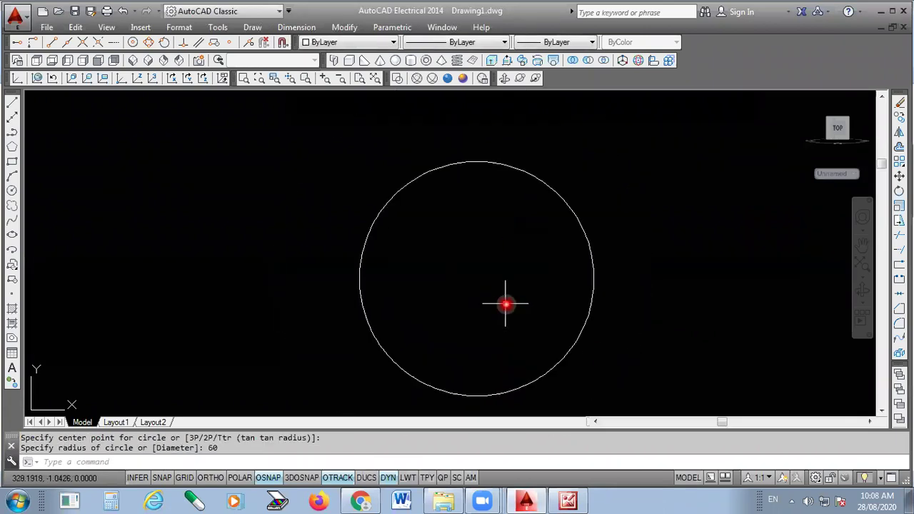
click(12, 117)
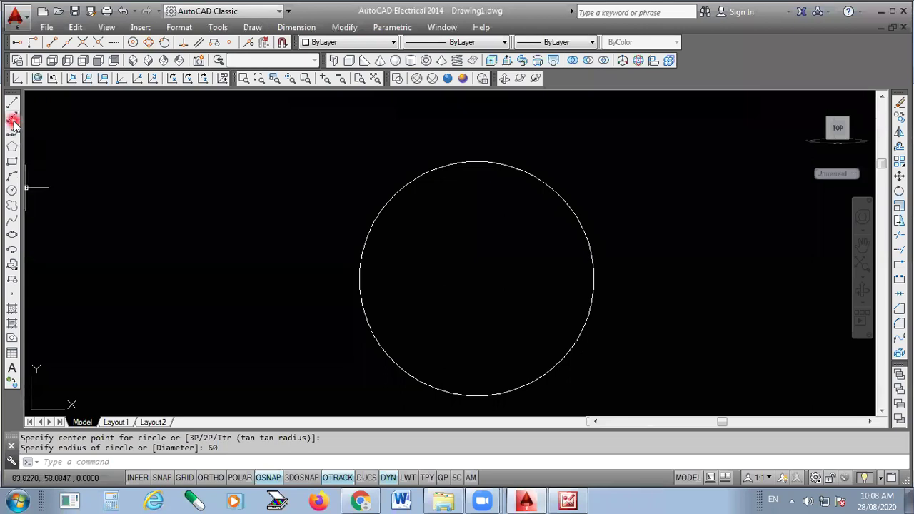
click(361, 279)
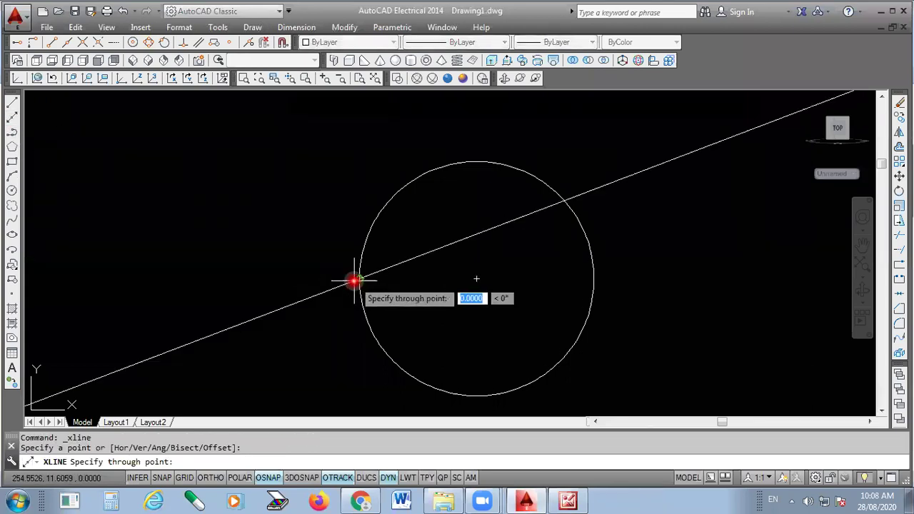
click(593, 279)
key(Return)
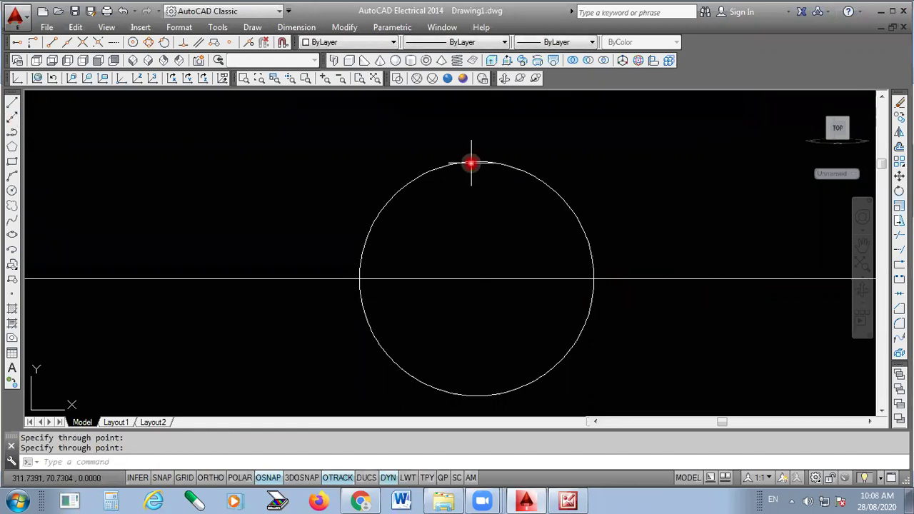
key(Return)
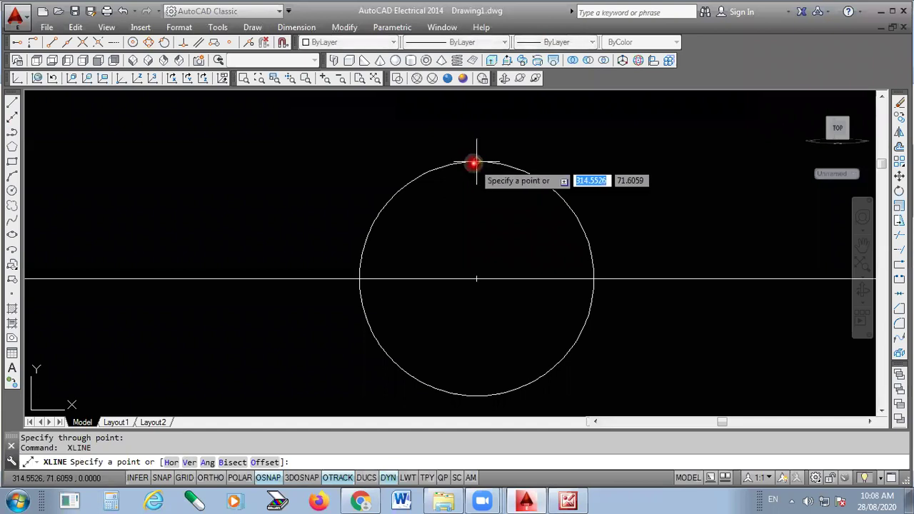
click(476, 162)
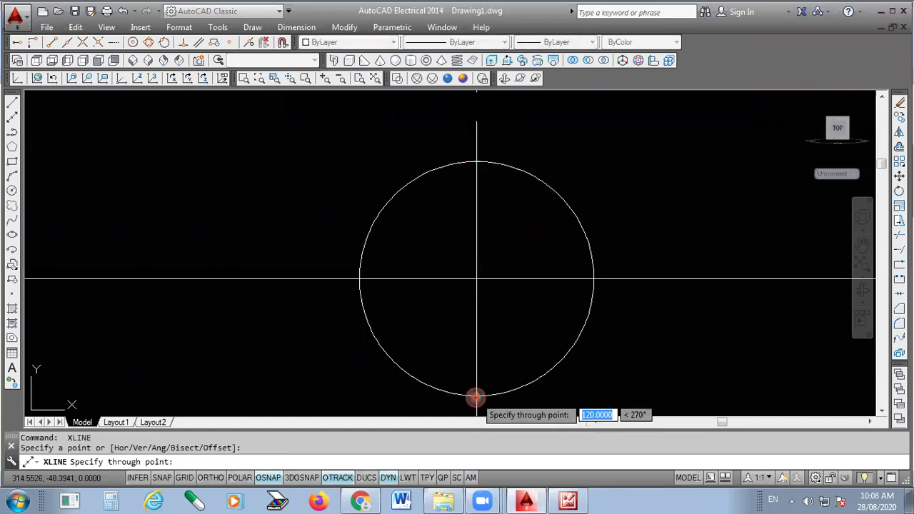
click(477, 397)
key(Return)
scroll(503, 214, down, 2)
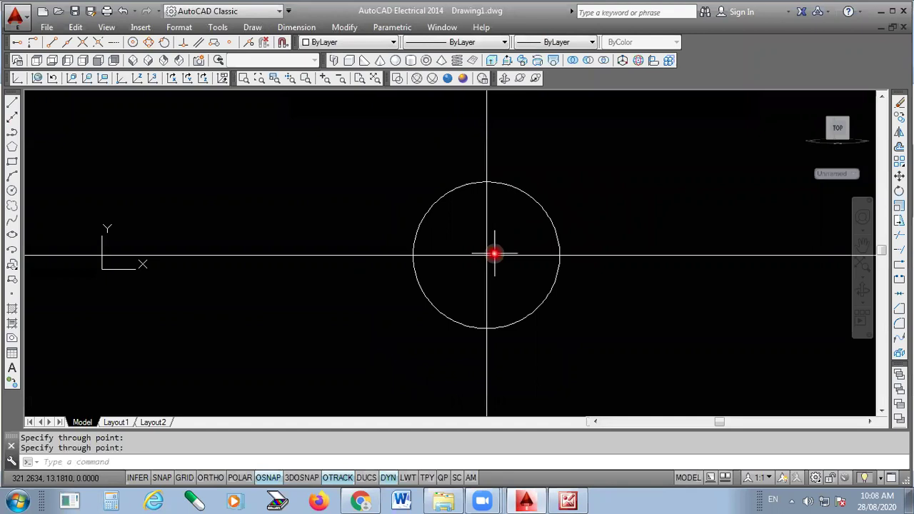
scroll(494, 253, up, 2)
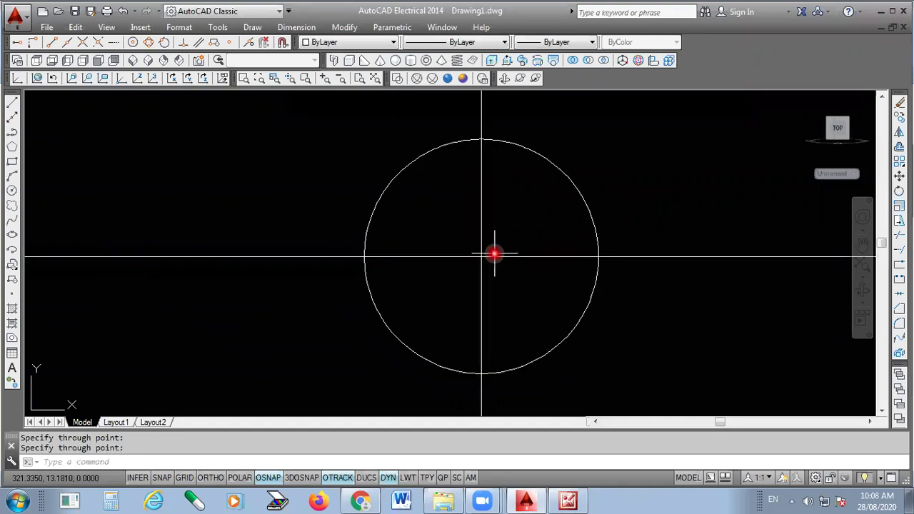
- Trim the circle and both construction lines to the upper-right quarter, after checking the bend in the reference drawing
click(568, 500)
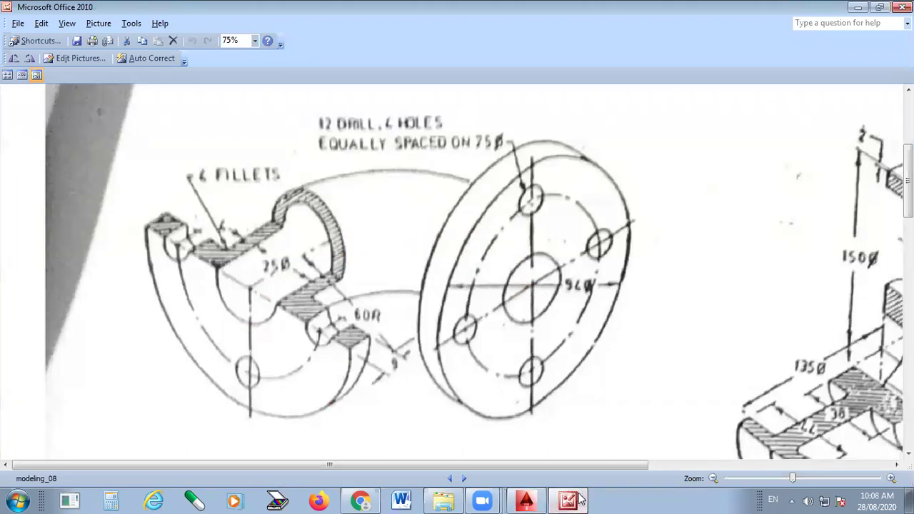
click(526, 500)
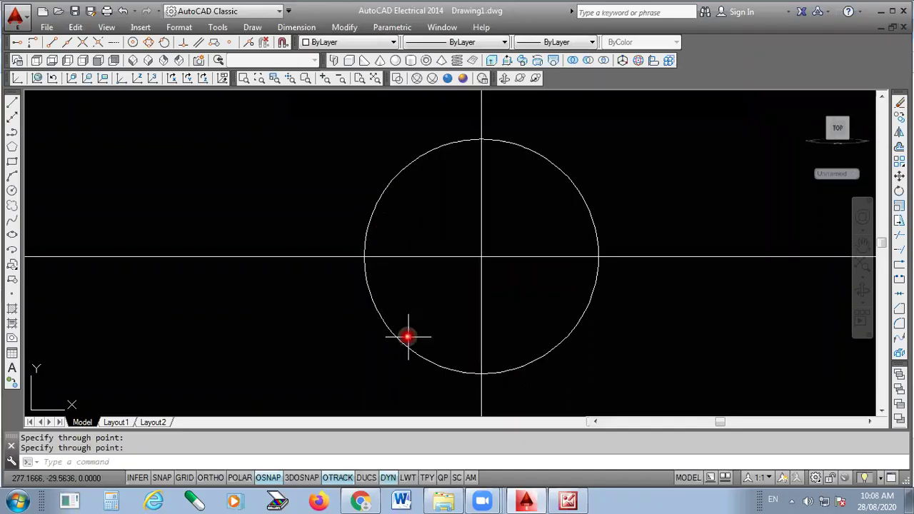
scroll(457, 310, down, 1)
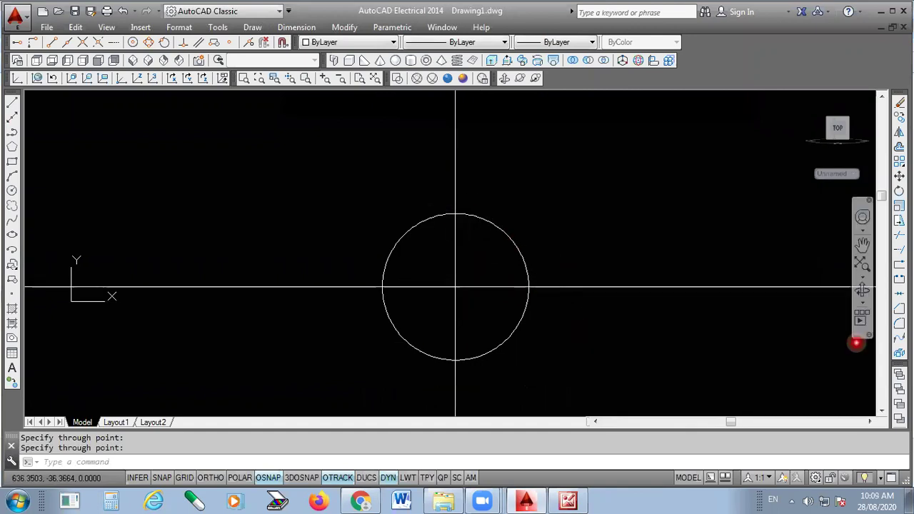
click(899, 235)
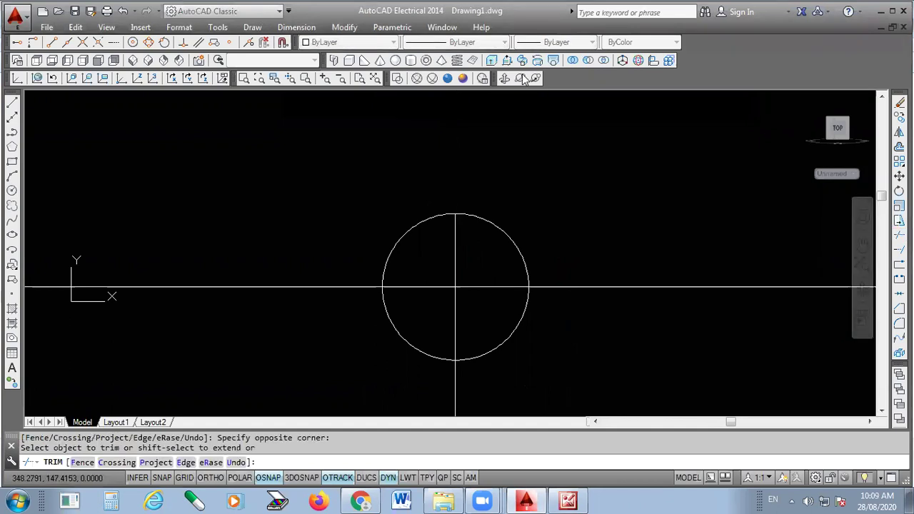
click(432, 200)
click(368, 357)
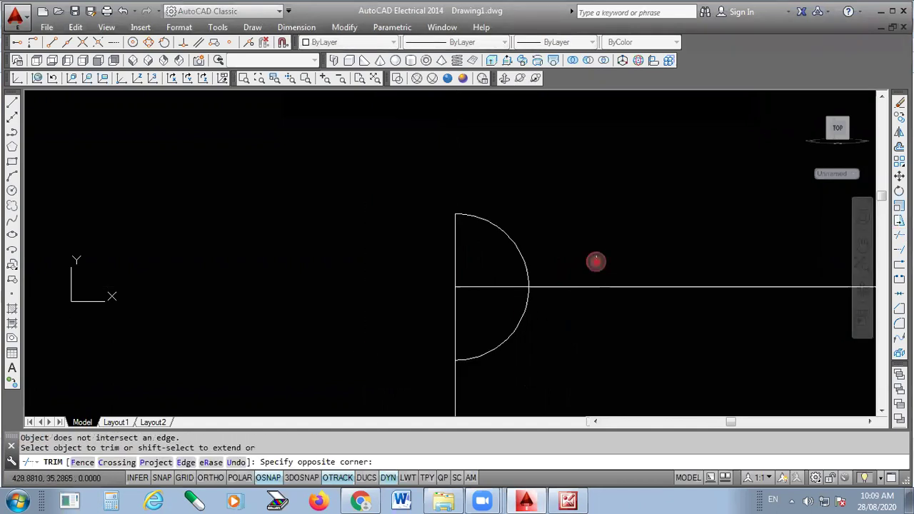
click(584, 287)
click(573, 337)
click(388, 355)
click(474, 268)
click(422, 317)
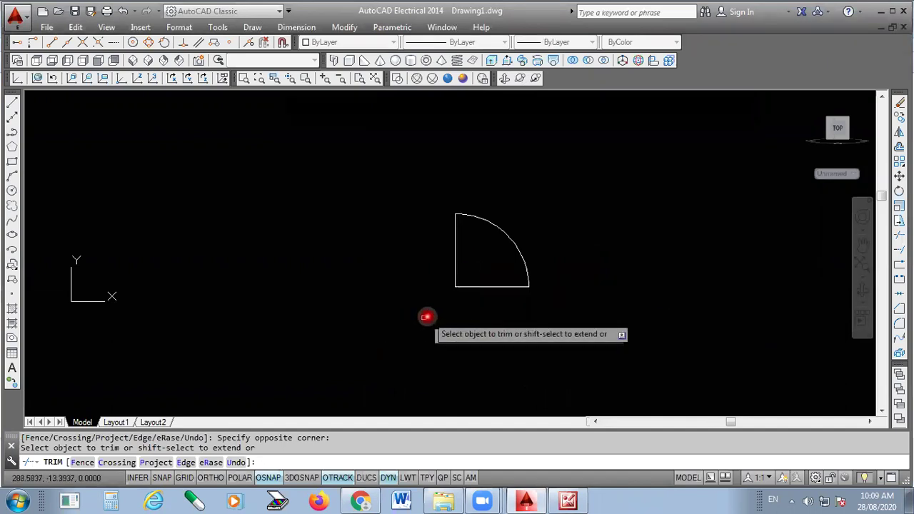
key(Escape)
- Delete the two straight lines of the quarter sector, keeping only the arc
click(509, 234)
click(526, 285)
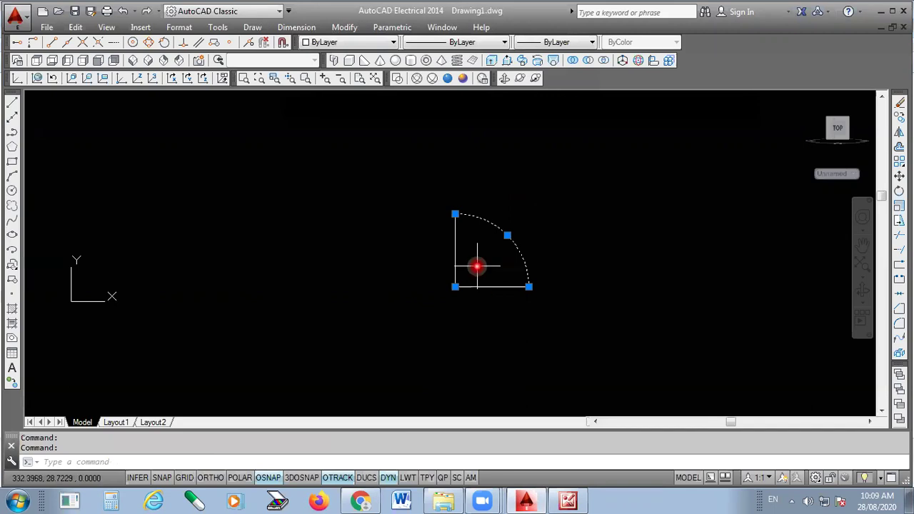
key(Escape)
click(477, 266)
click(457, 347)
key(Delete)
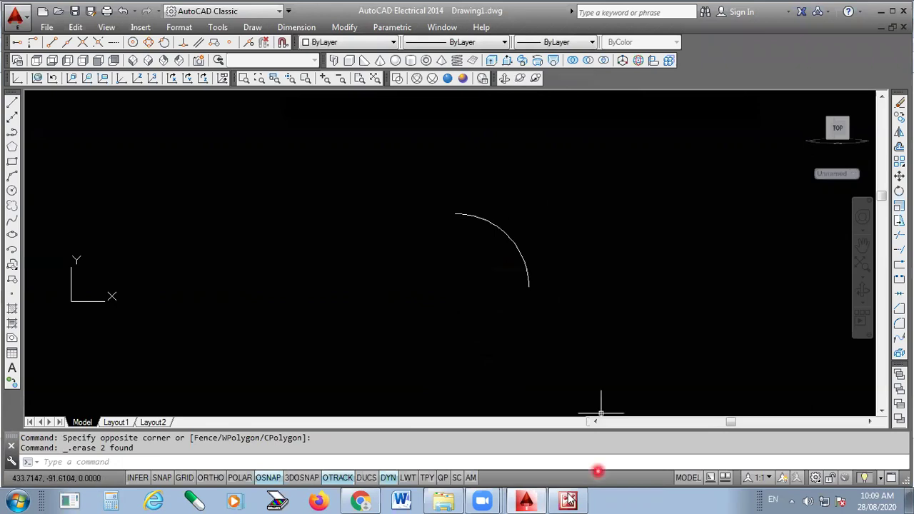
- Check the bend and pipe ends in the reference drawing, and set the AutoCAD view to southwest isometric
click(569, 500)
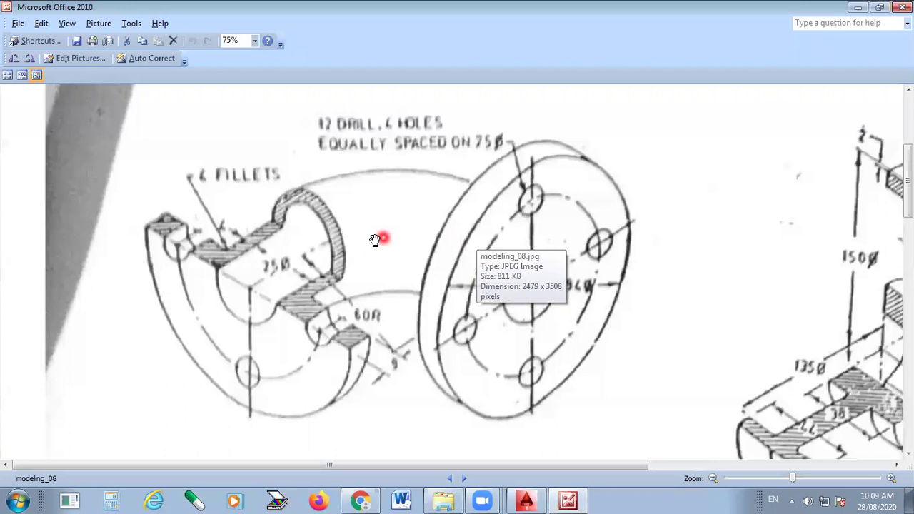
click(374, 239)
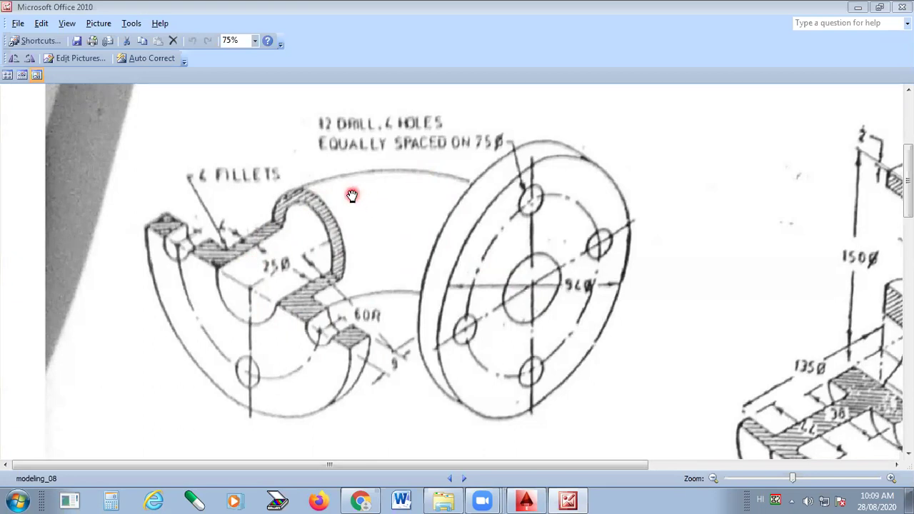
click(266, 250)
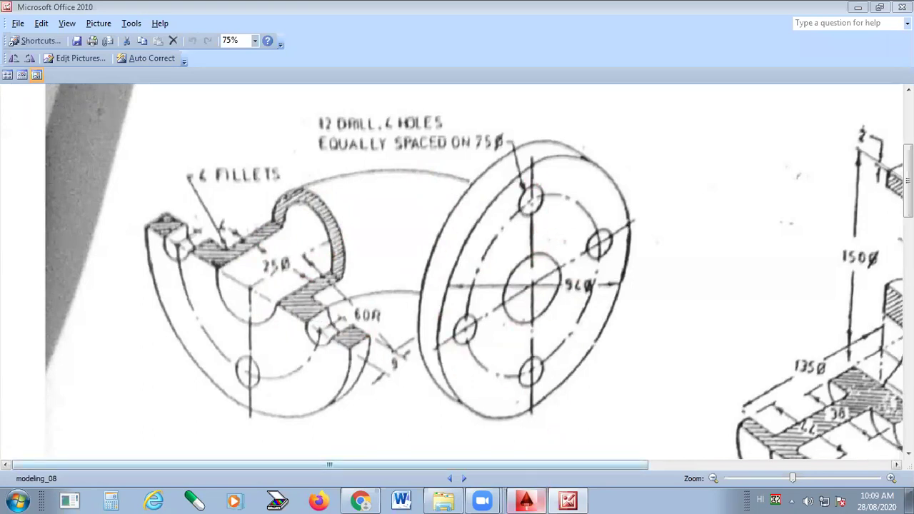
click(525, 502)
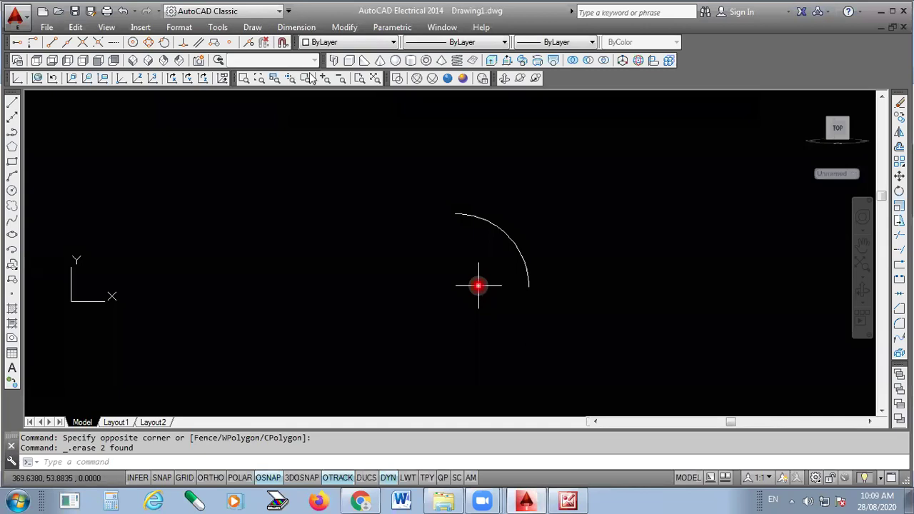
click(147, 77)
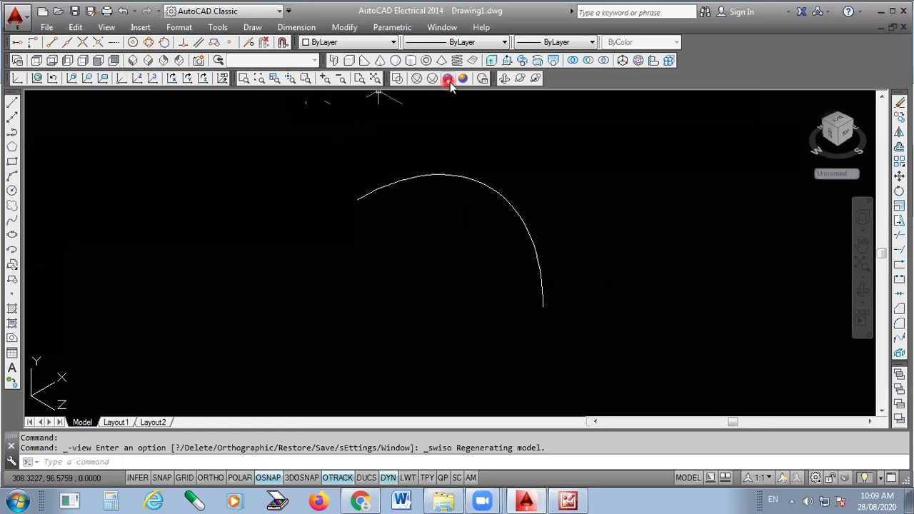
click(504, 78)
drag(509, 249, 531, 212)
key(Escape)
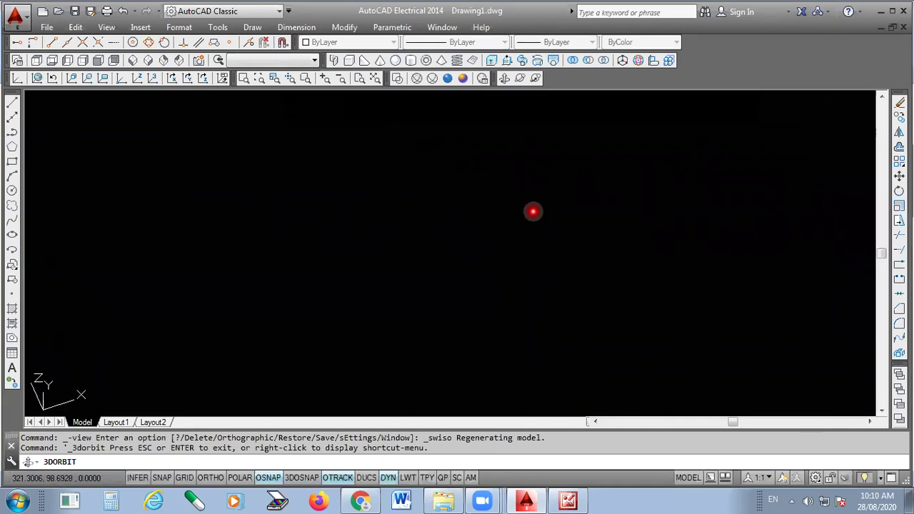
key(ctrl+z)
click(550, 183)
click(569, 190)
- Copy the centreline arc from the front view and paste it into the top view plane, beside the original
click(96, 62)
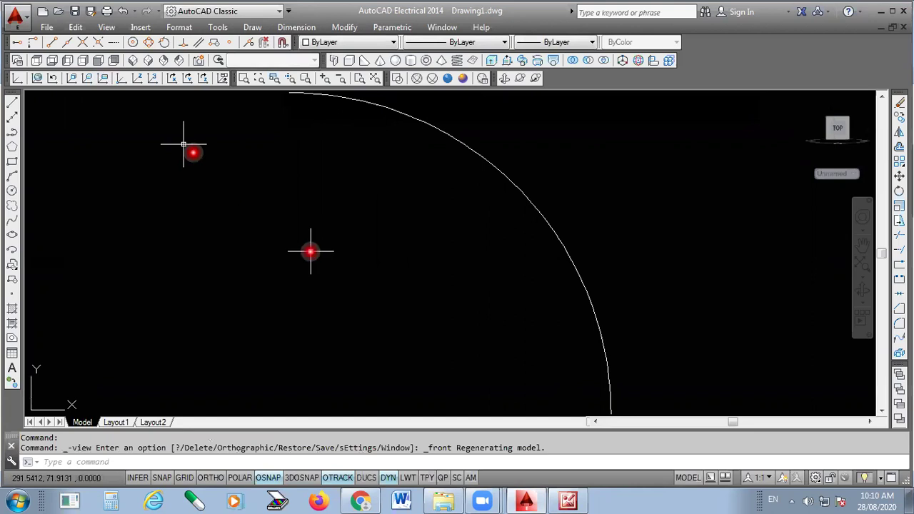
scroll(464, 269, down, 4)
click(561, 194)
click(351, 344)
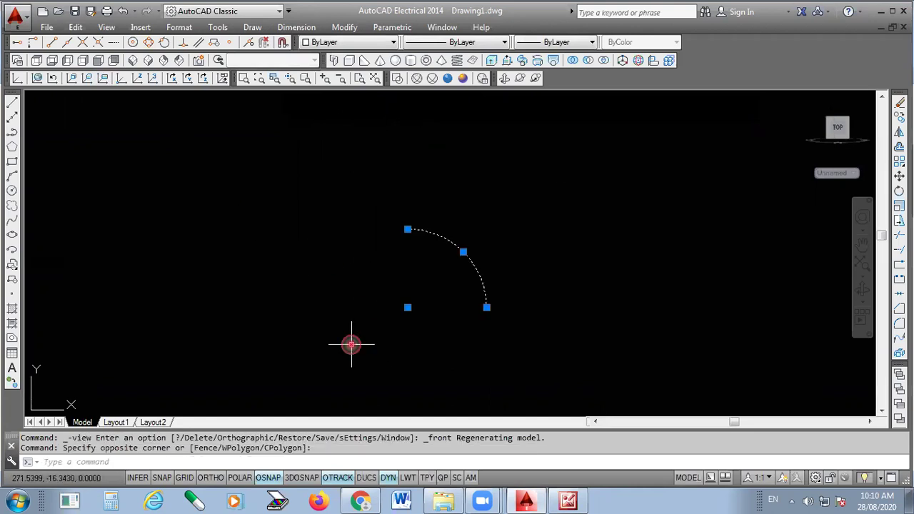
key(ctrl+c)
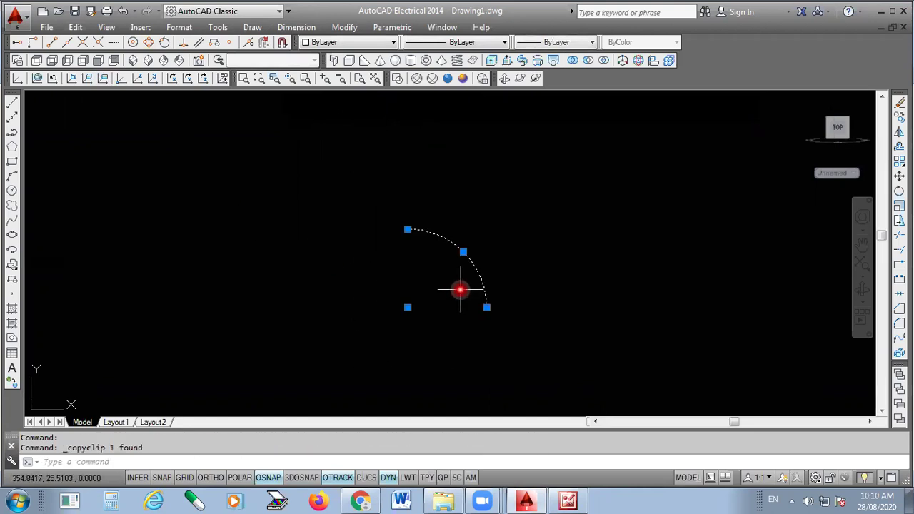
click(37, 60)
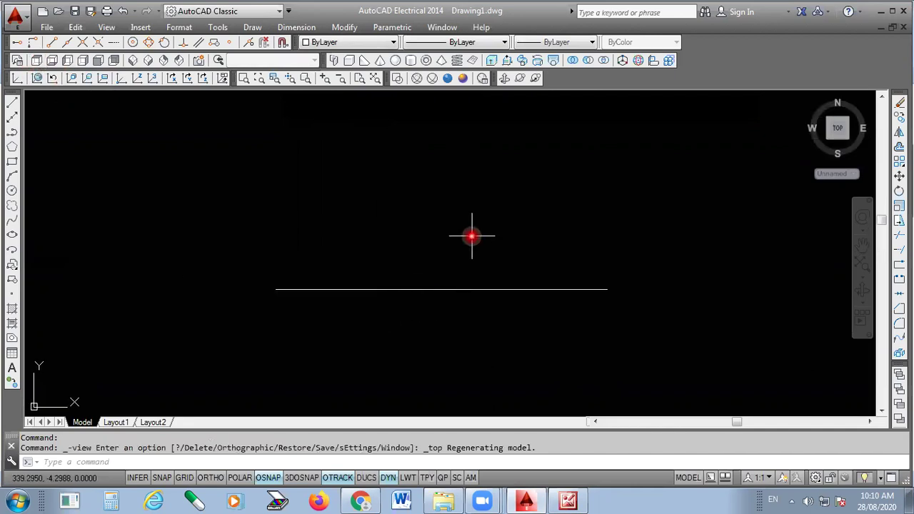
key(ctrl+v)
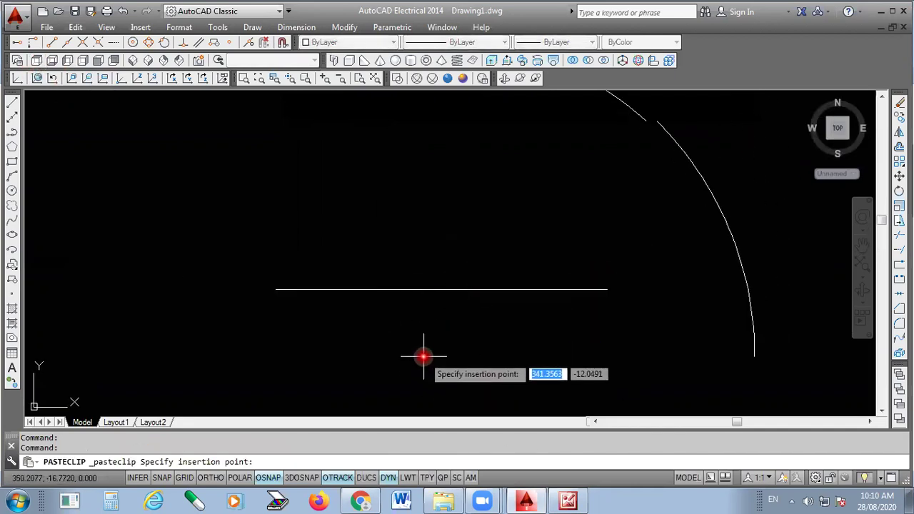
key(Escape)
- Delete the original arc, which appears edge-on as a straight line in the top view
click(558, 258)
click(437, 364)
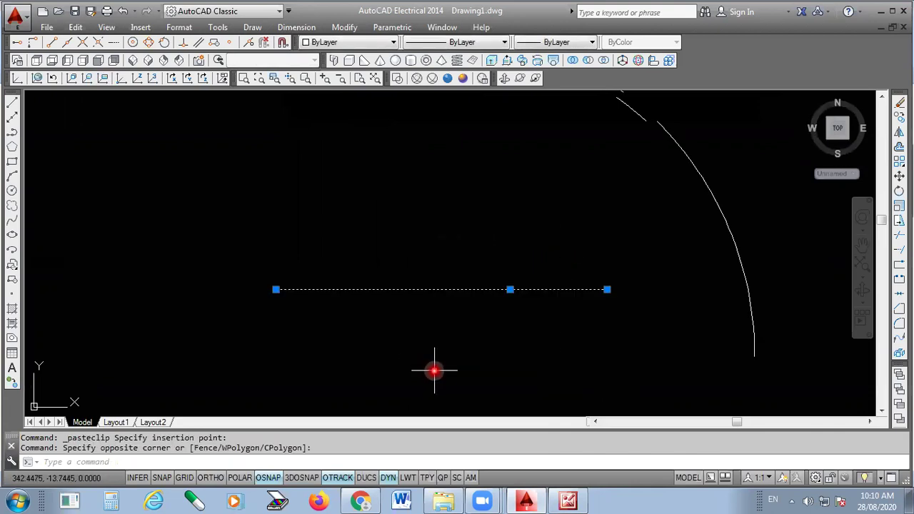
key(Delete)
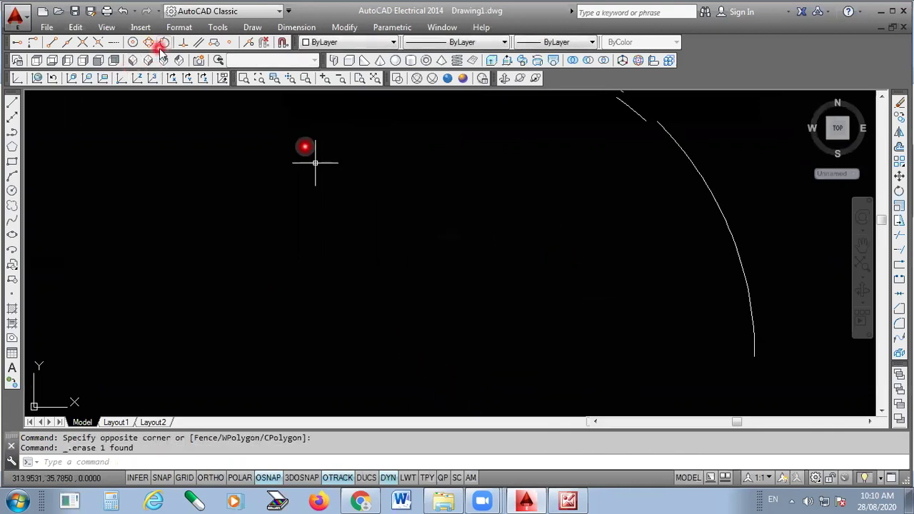
- Set the view to southwest isometric and tilt it with Free Orbit to see the arc from above the front
click(137, 78)
scroll(503, 298, down, 1)
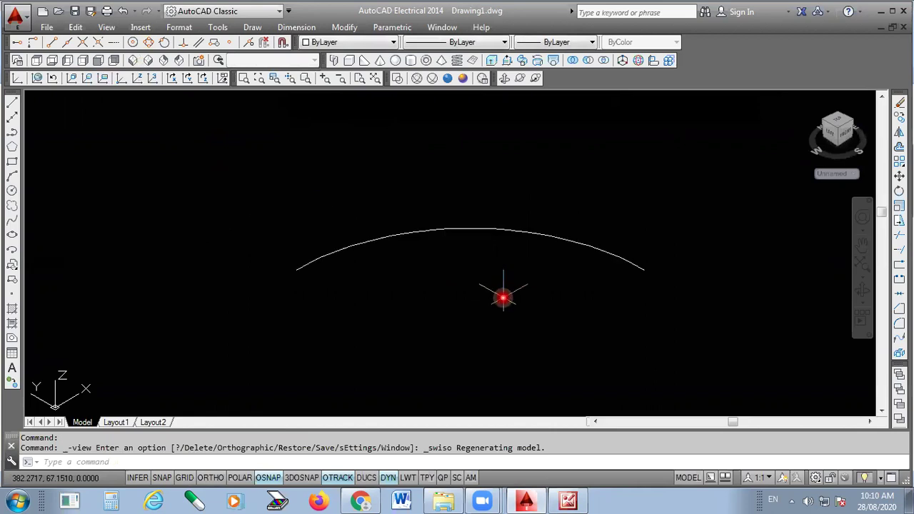
scroll(488, 262, down, 1)
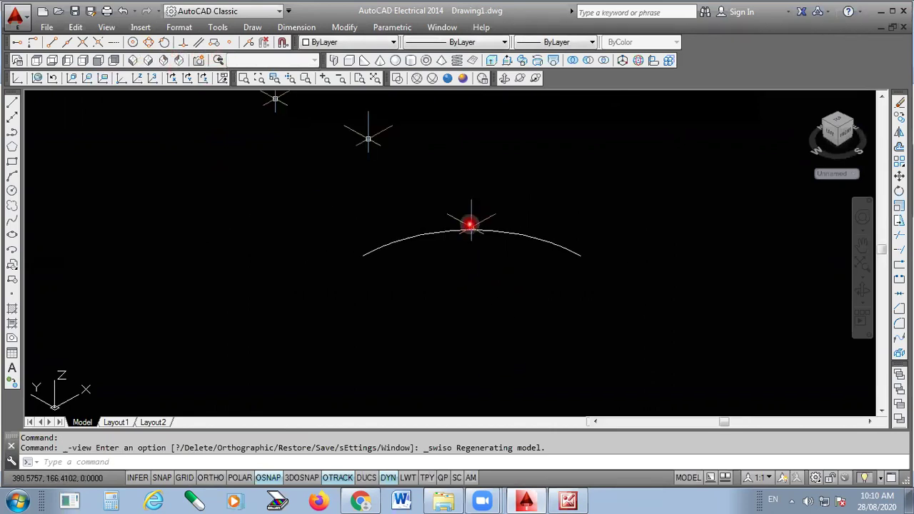
click(520, 78)
drag(465, 289, 488, 227)
right_click(490, 184)
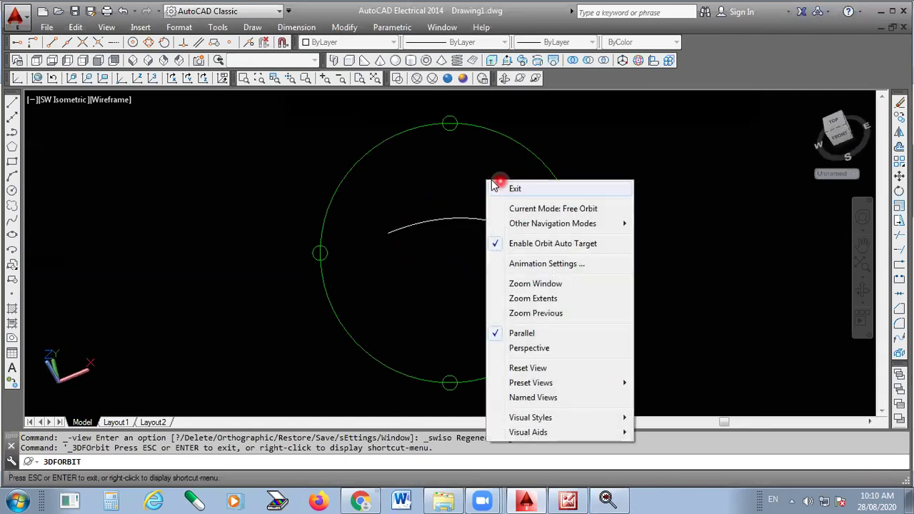
click(514, 189)
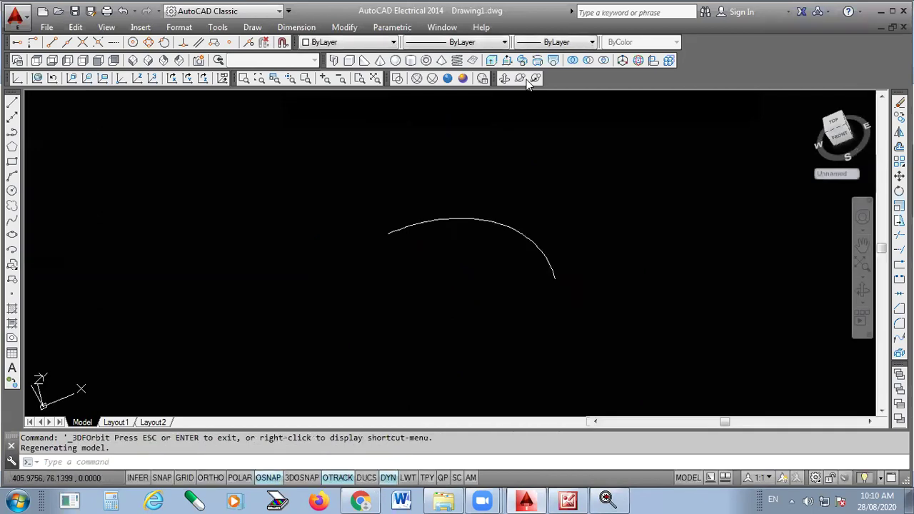
- Draw a circle of 25 mm diameter beside the arc, after checking the pipe bore in the reference drawing
click(570, 500)
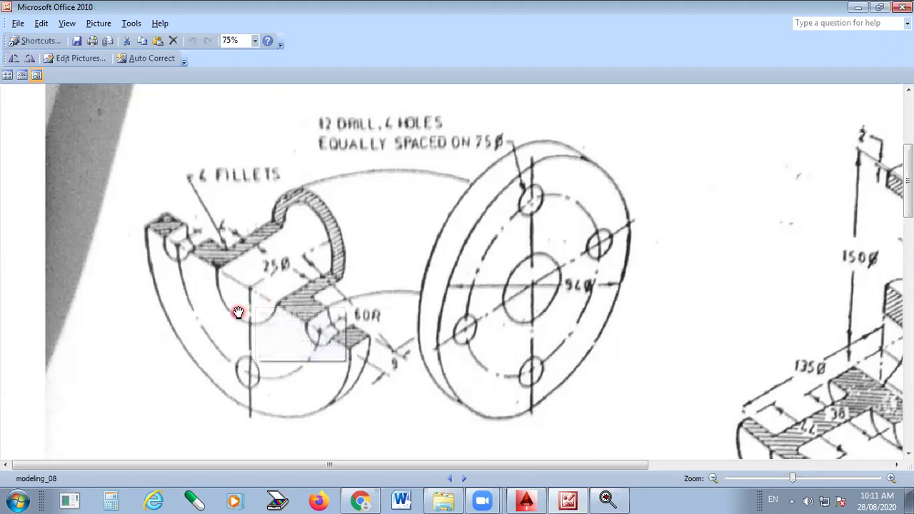
click(206, 348)
click(266, 296)
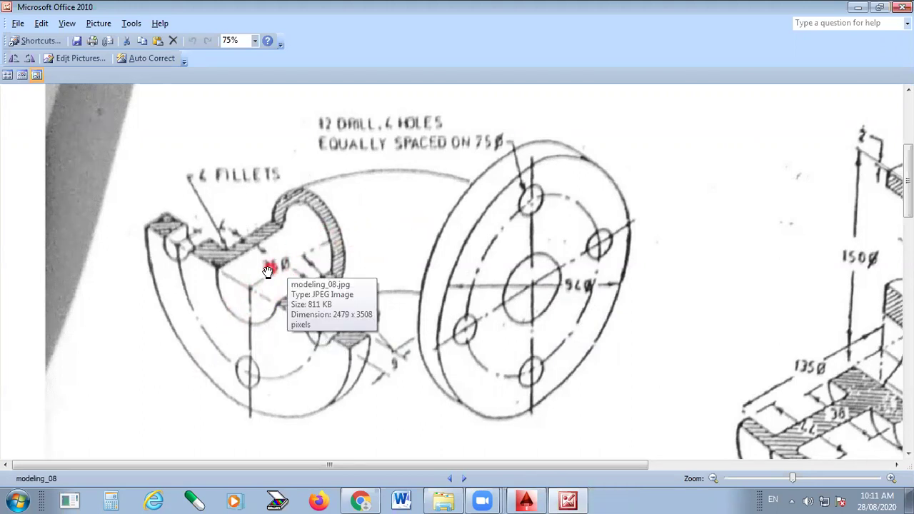
click(358, 247)
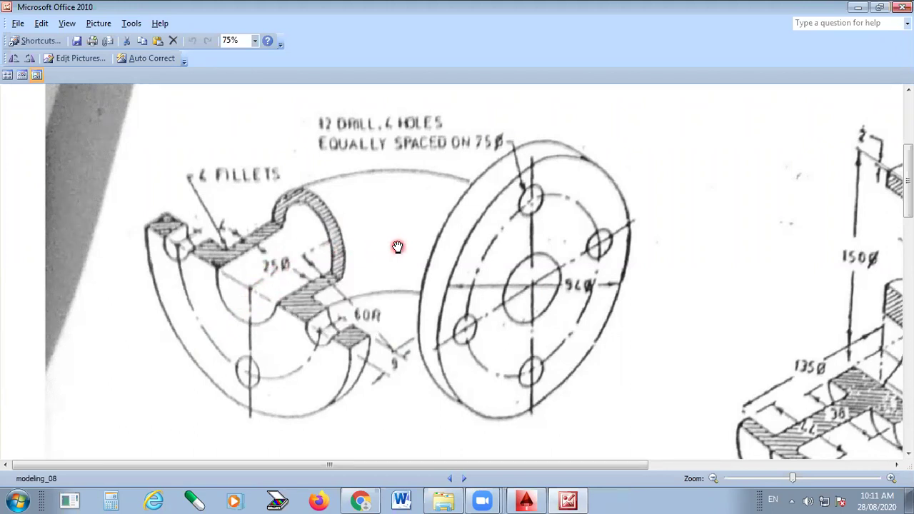
click(422, 322)
click(525, 497)
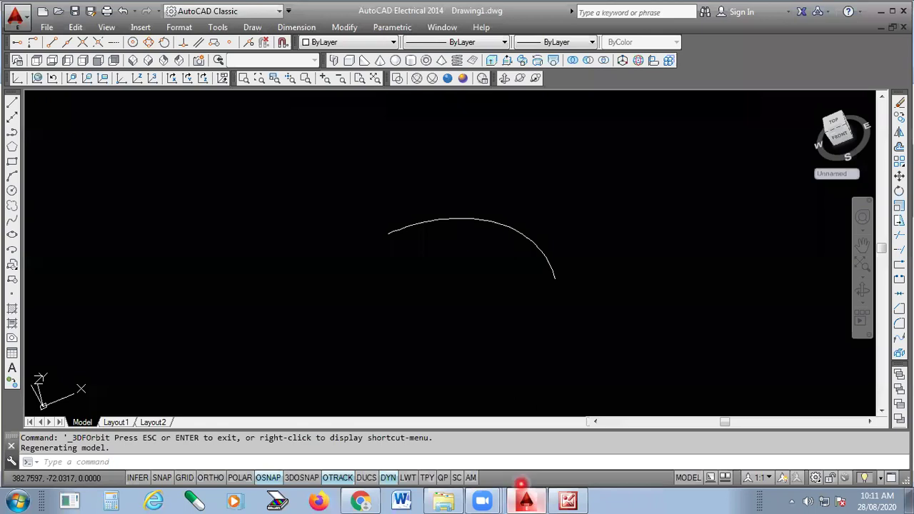
click(12, 192)
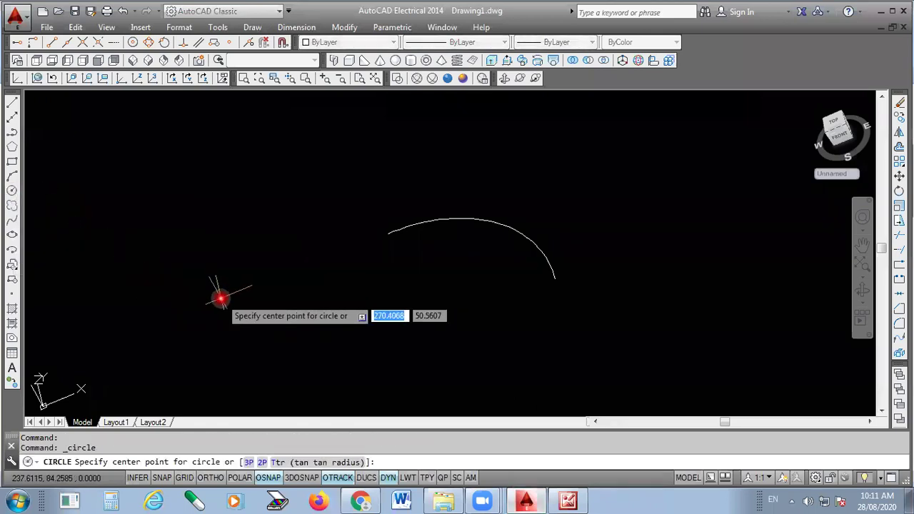
click(220, 292)
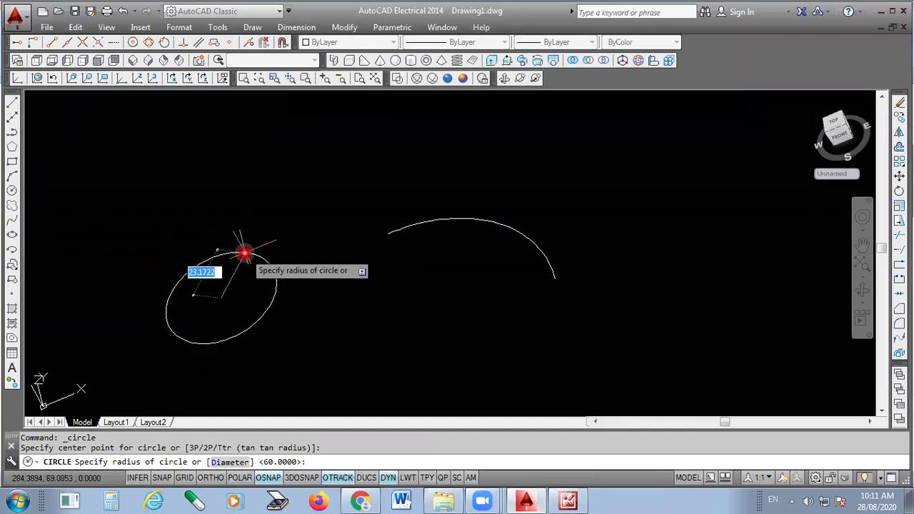
text(d)
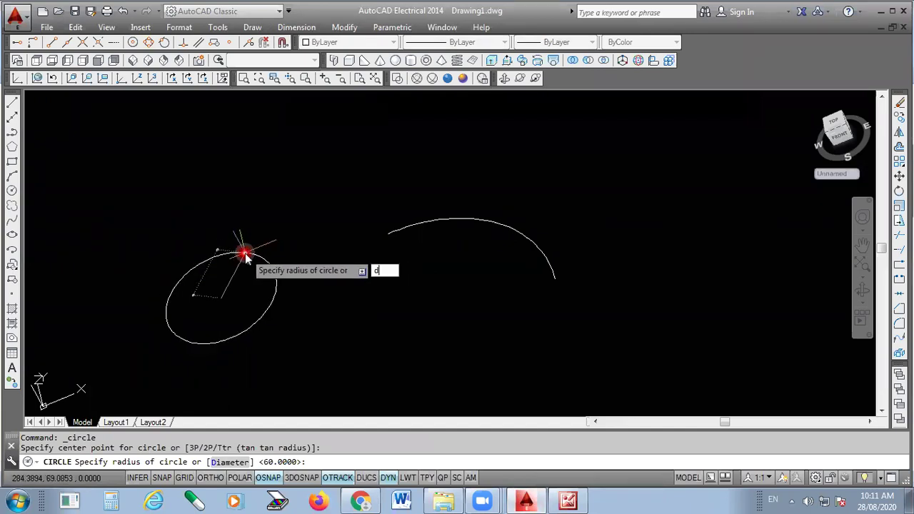
key(Return)
text(2)
key(Return)
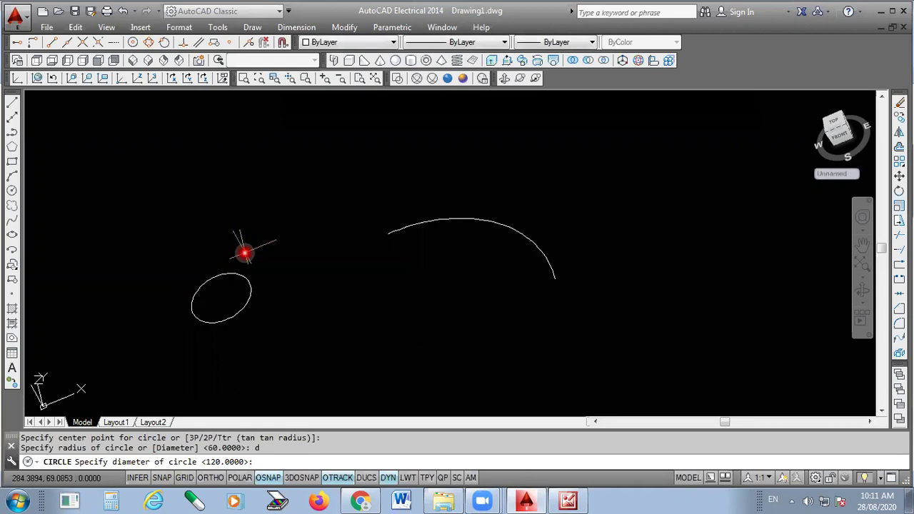
- Offset the 25 mm circle outward by 4 mm for the pipe wall, after checking the reference drawing
click(569, 500)
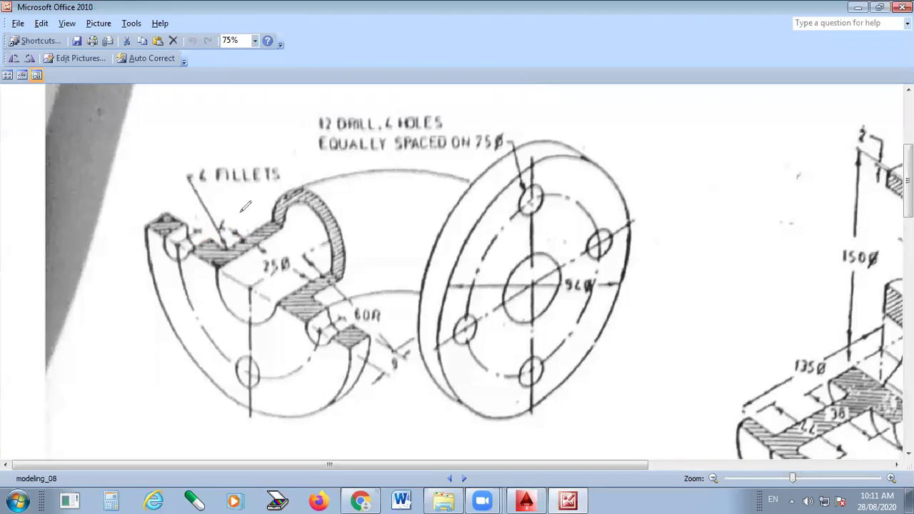
key(alt+shift)
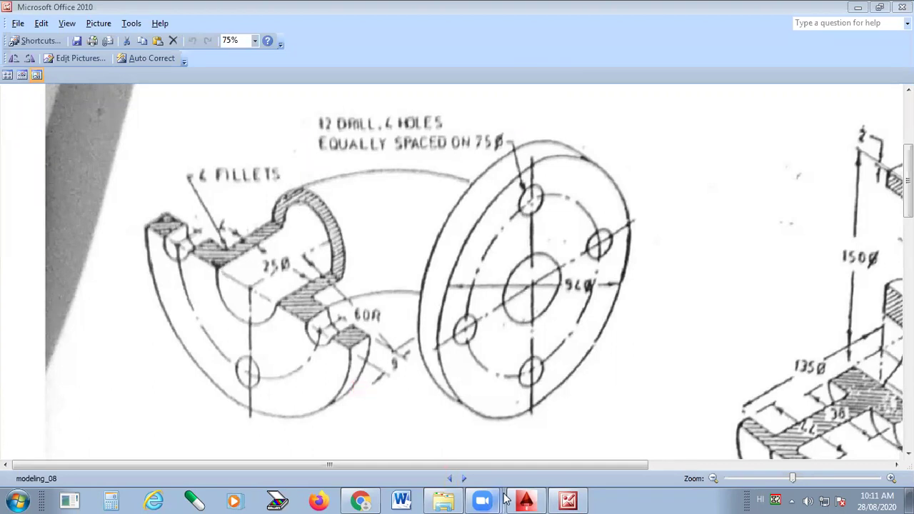
click(543, 500)
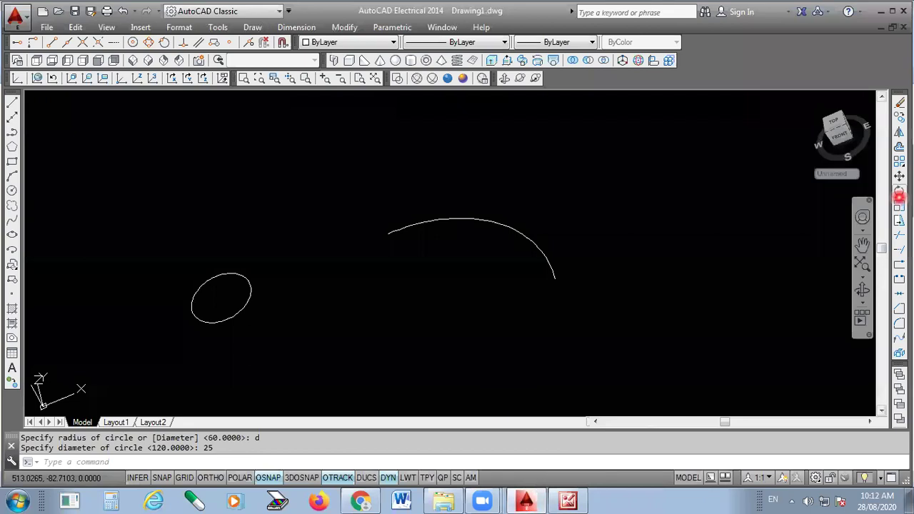
click(899, 147)
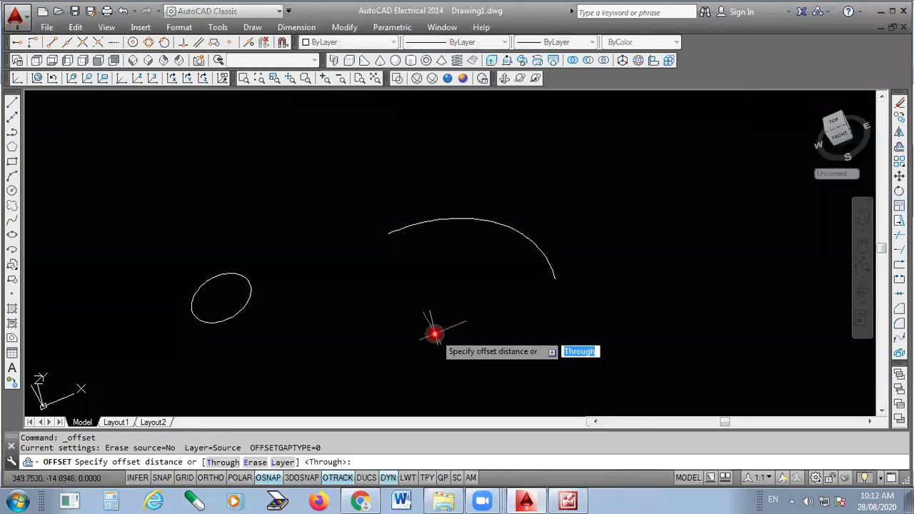
text(4)
key(Return)
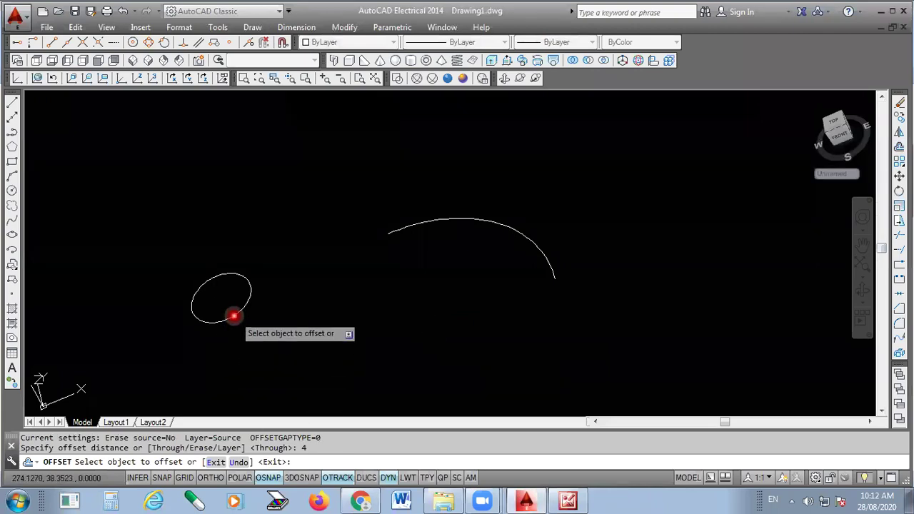
click(234, 315)
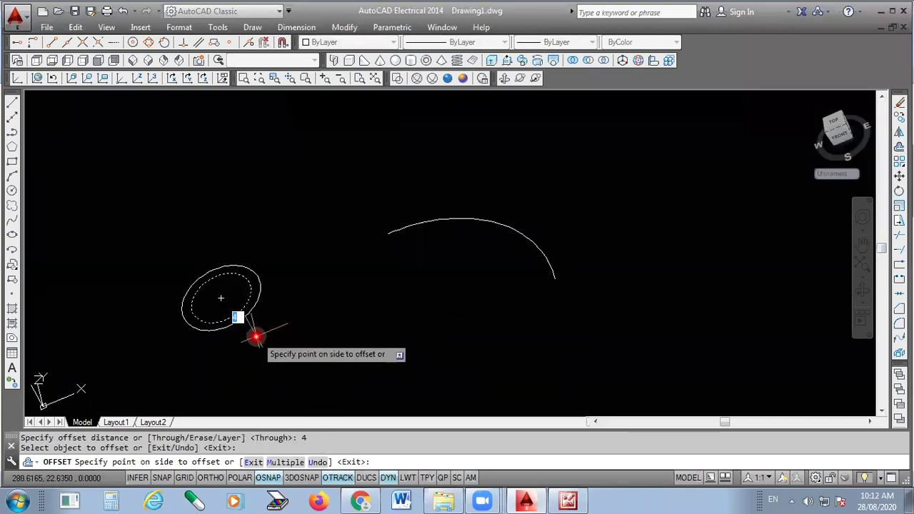
click(255, 337)
key(Escape)
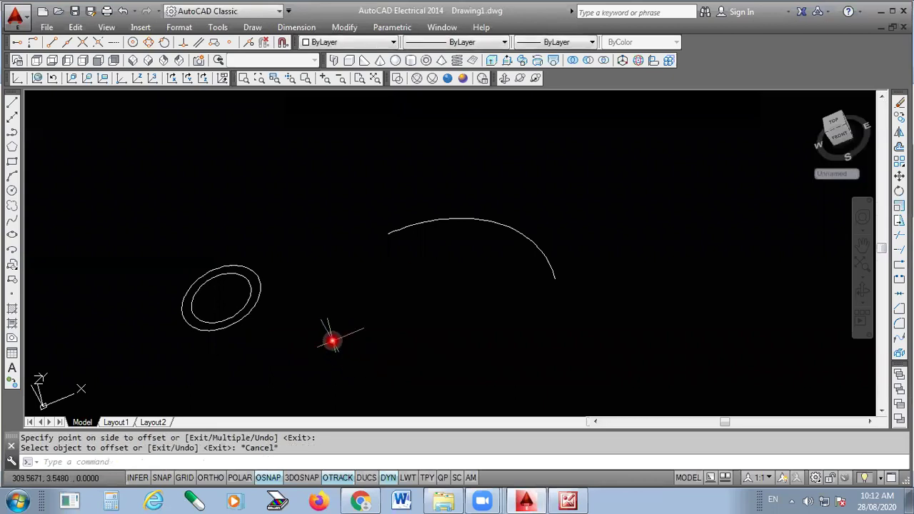
- Set the centreline arc's colour to red
click(485, 217)
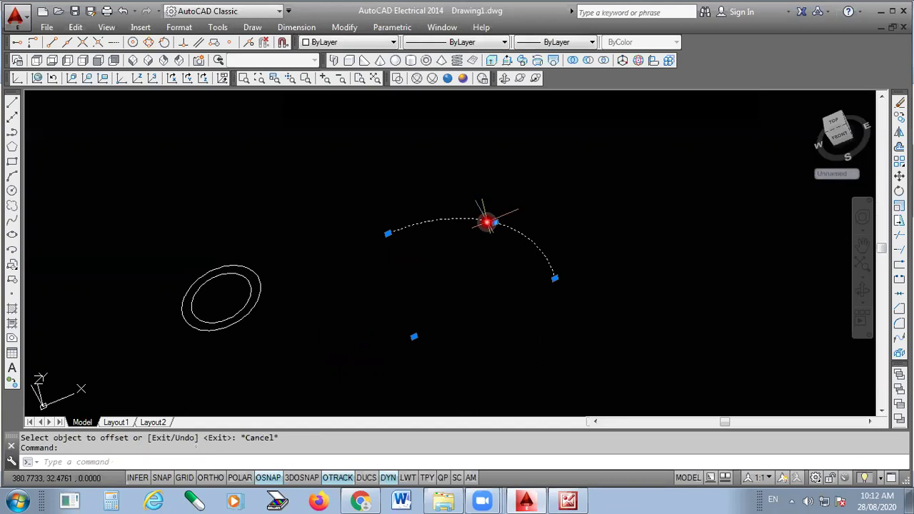
click(357, 42)
click(340, 77)
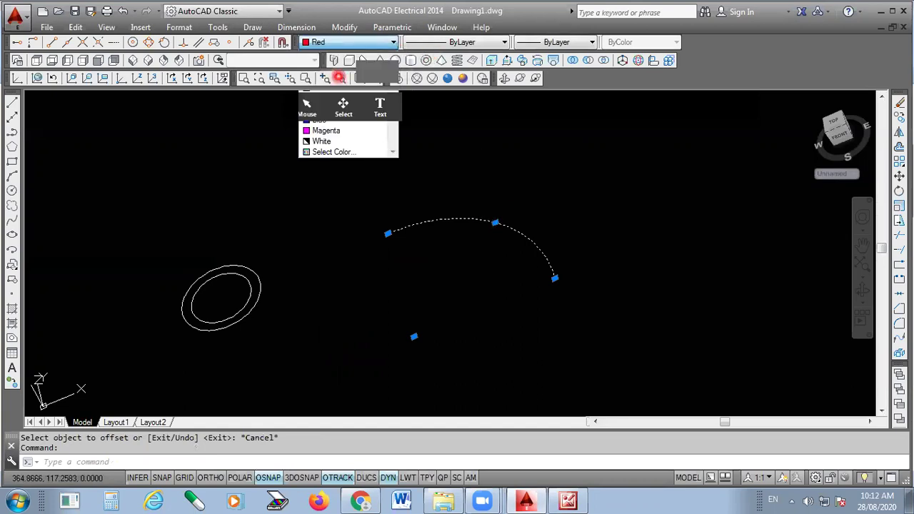
key(Escape)
- Set the colour of both concentric circles to green
click(290, 243)
click(231, 309)
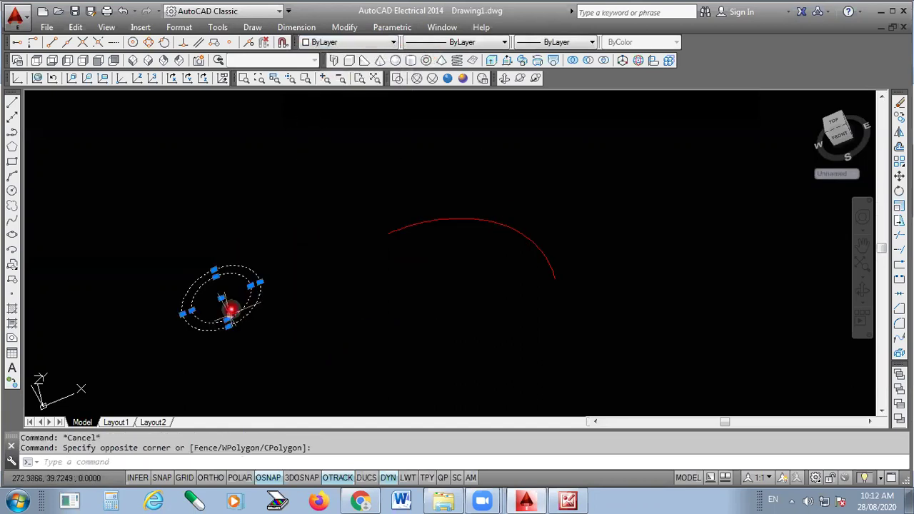
click(354, 47)
click(347, 96)
key(Escape)
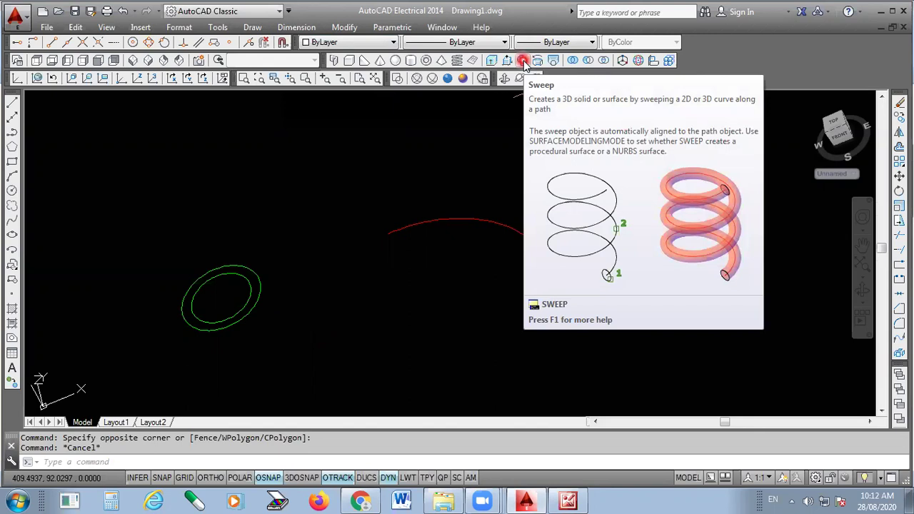
- Sweep both green circles as solids along the red arc to form the pipe bend
click(523, 62)
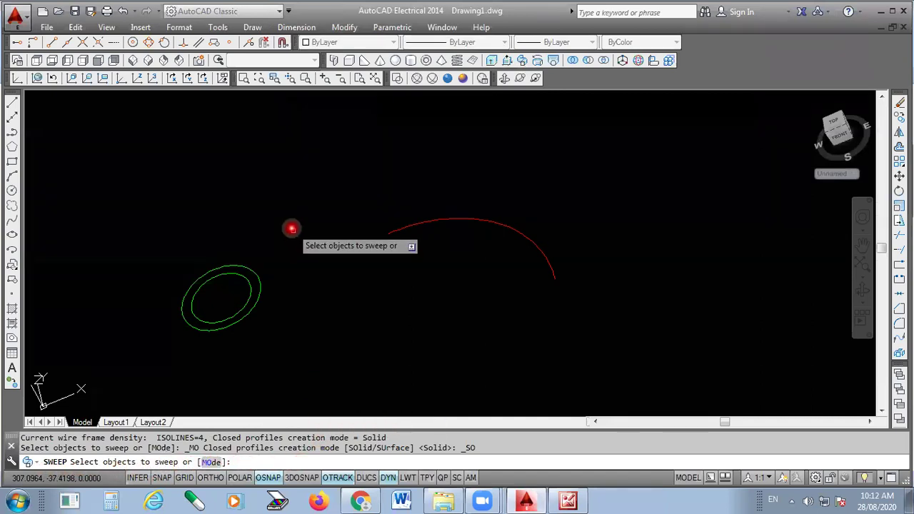
drag(292, 228, 175, 339)
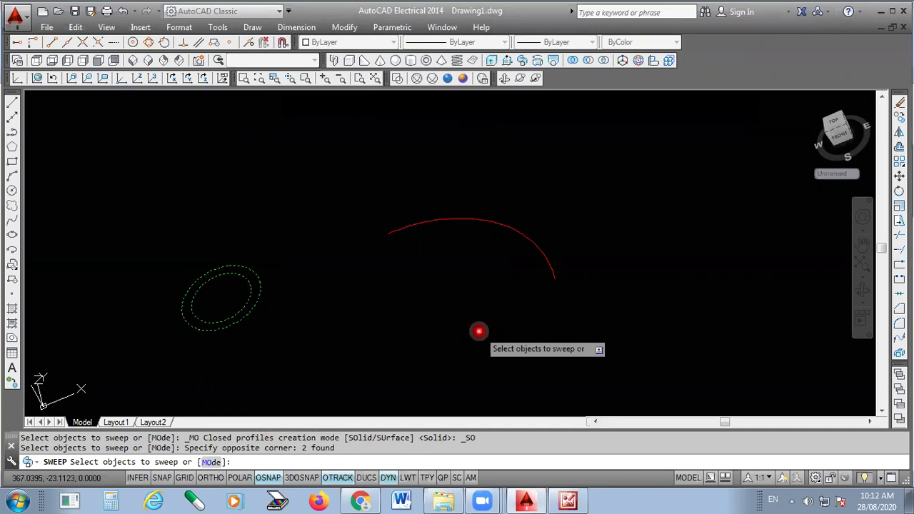
key(Return)
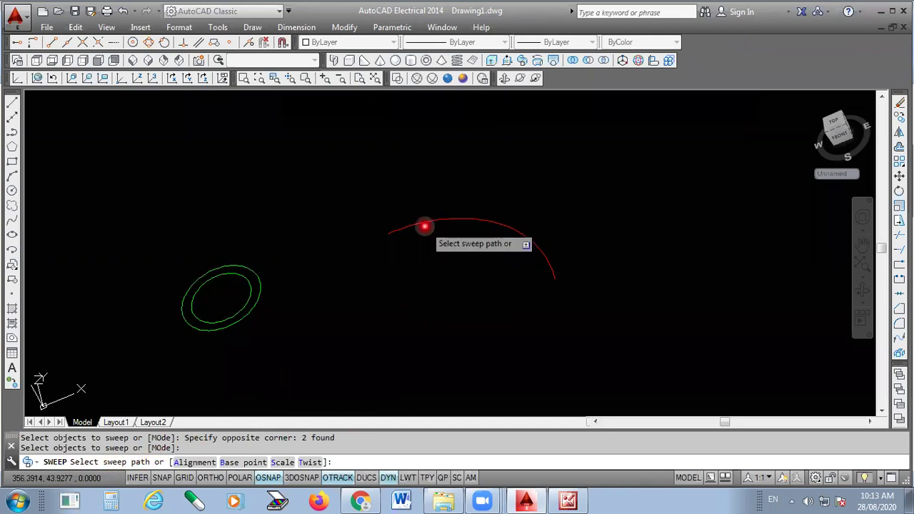
click(423, 222)
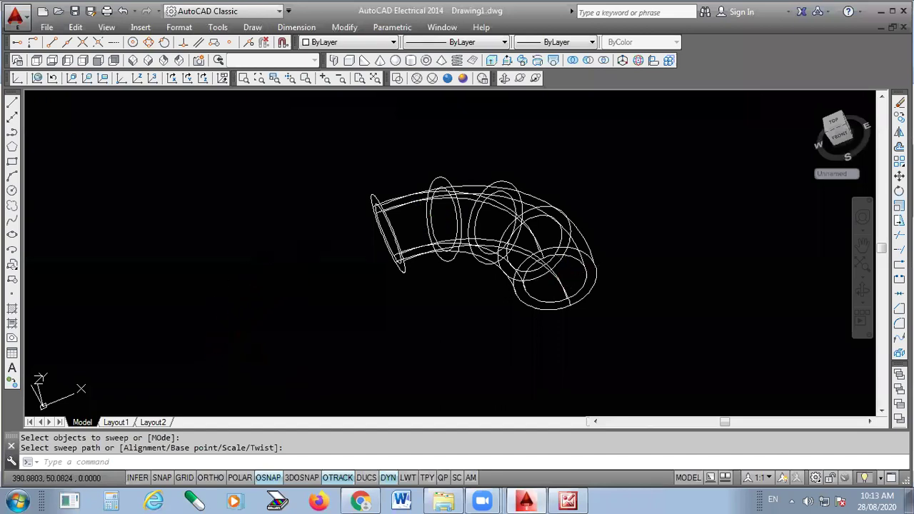
- Shade the swept bend in the Conceptual visual style and set the outer solid's colour to red
click(463, 78)
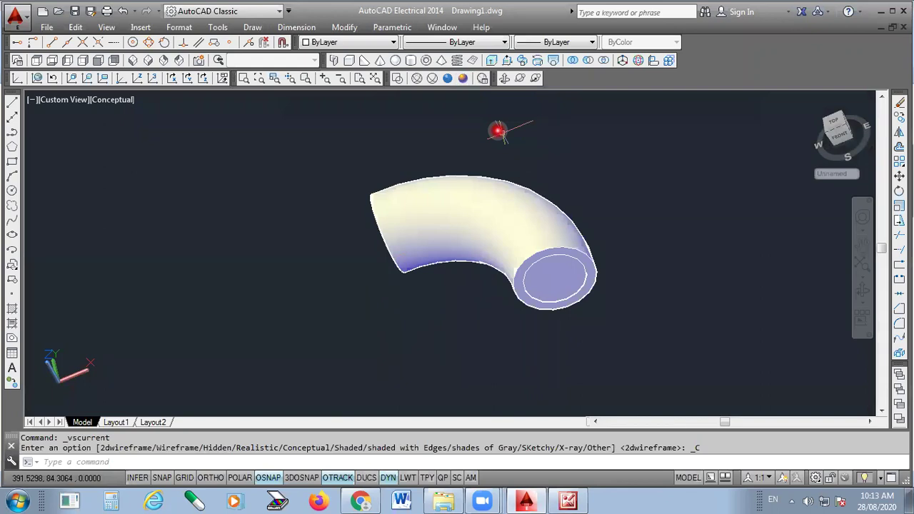
click(505, 79)
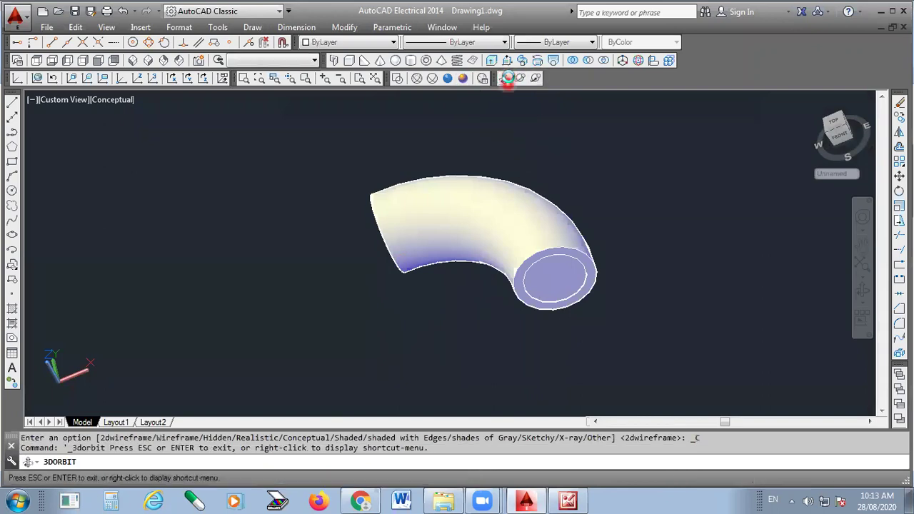
drag(493, 238, 460, 277)
right_click(569, 173)
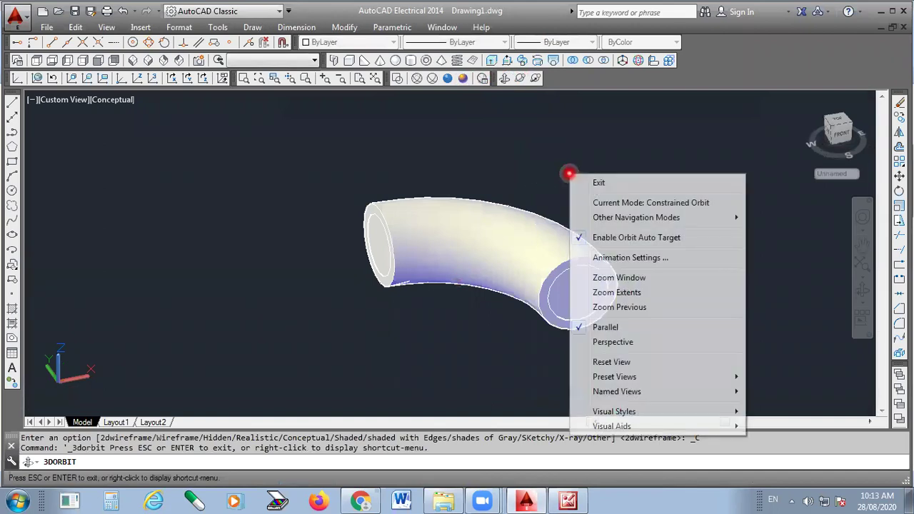
click(599, 182)
click(551, 259)
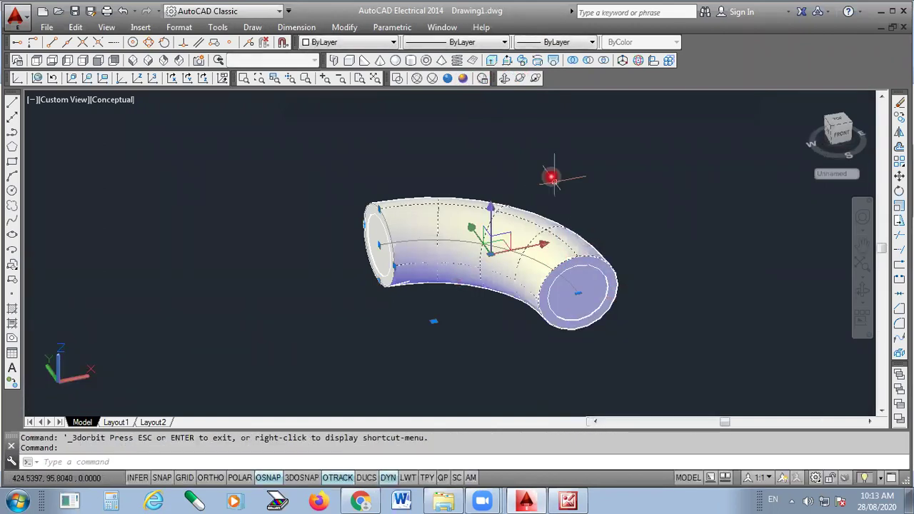
click(350, 43)
click(342, 76)
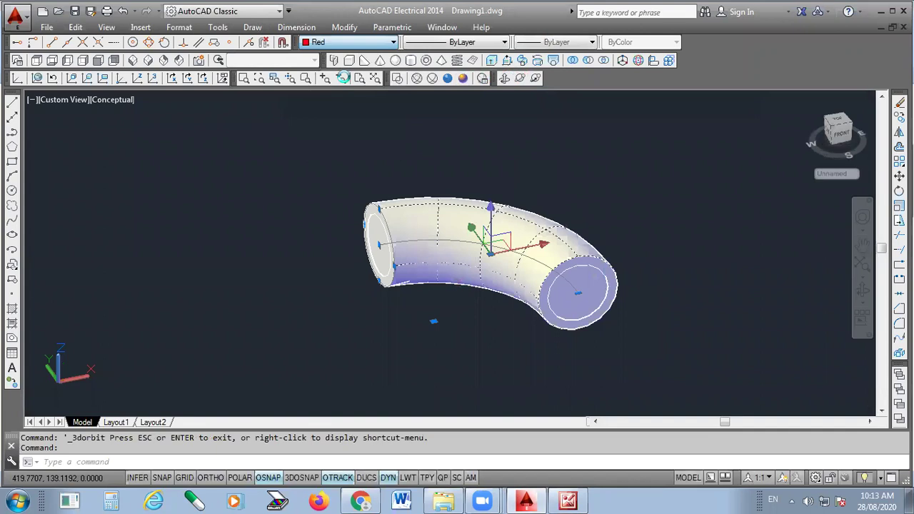
key(Escape)
- Return to the 2D Wireframe visual style and set the inner swept solid's colour to yellow
scroll(585, 294, up, 5)
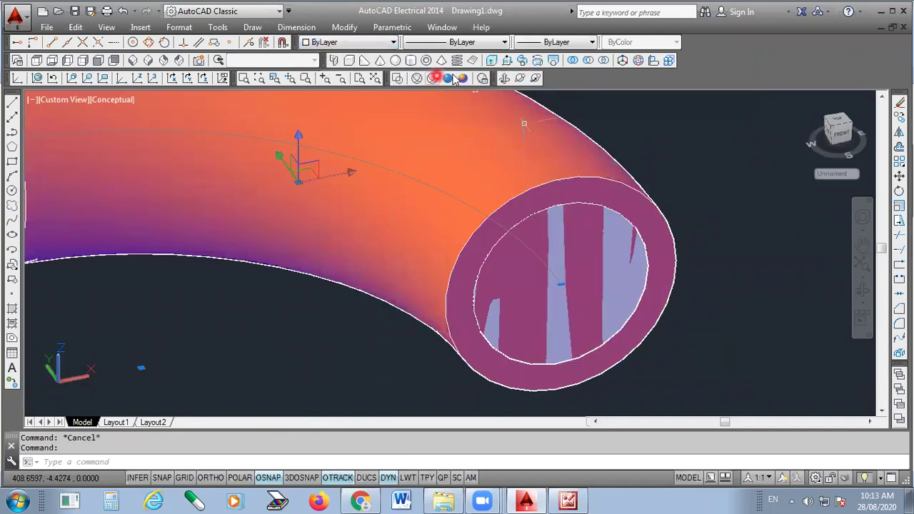
click(399, 79)
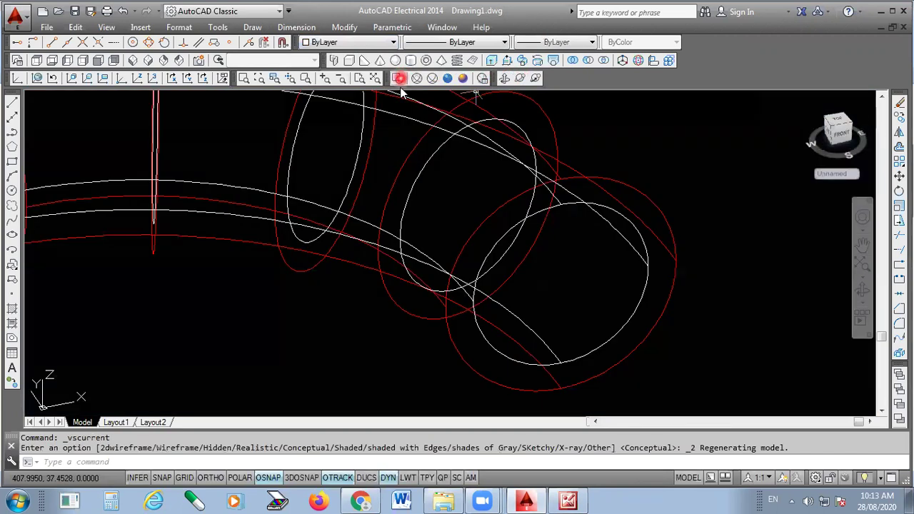
key(Escape)
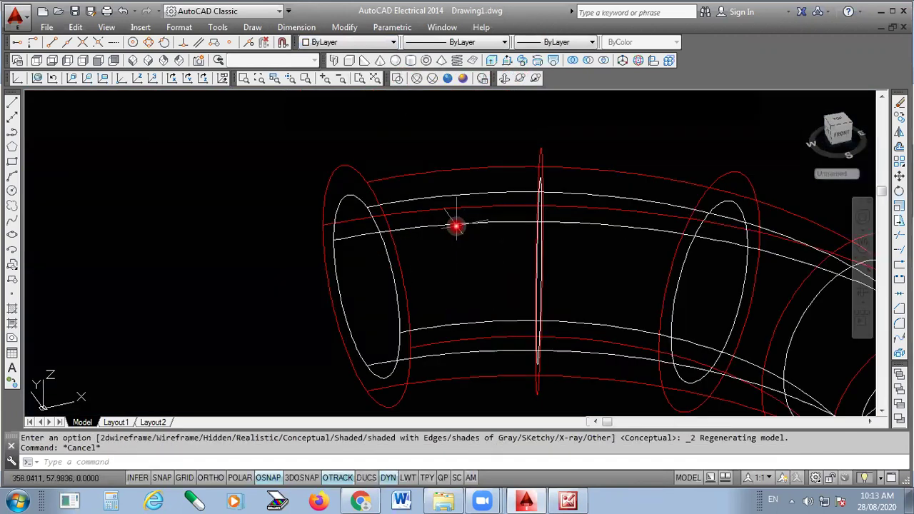
click(455, 227)
click(357, 42)
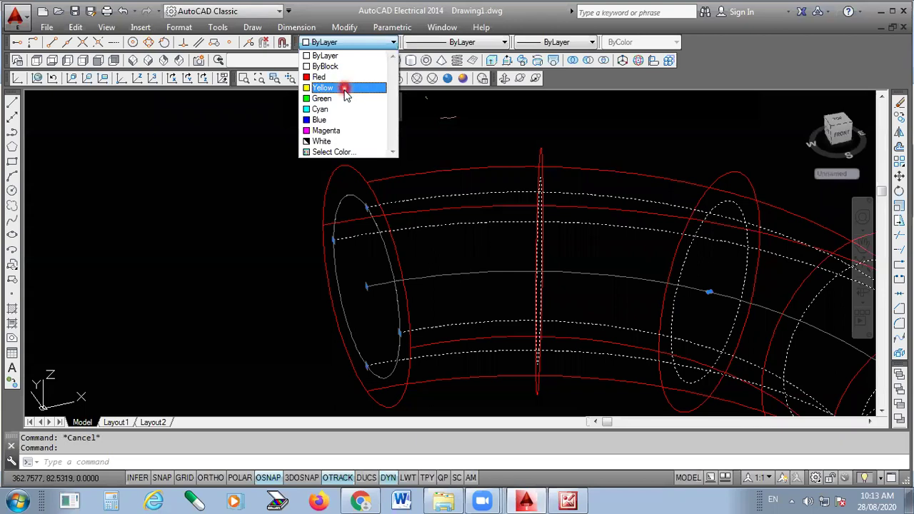
click(345, 90)
key(Escape)
scroll(288, 247, down, 3)
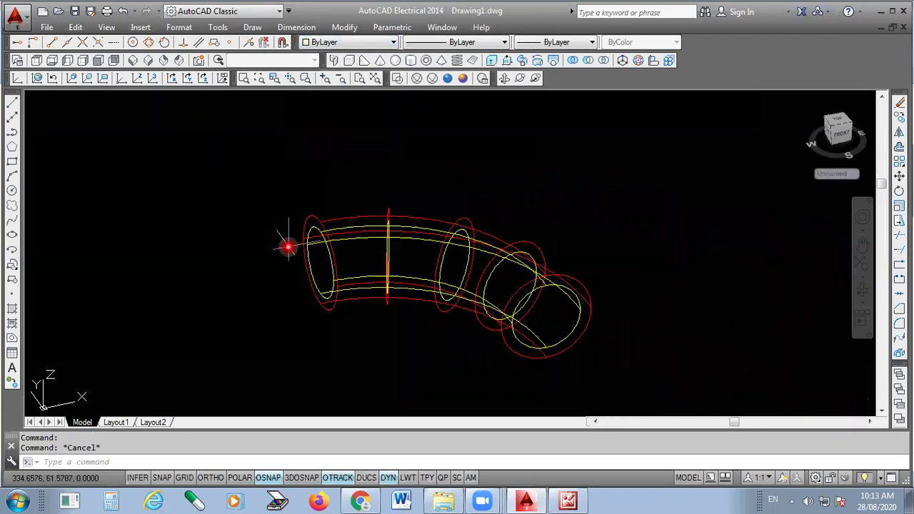
- Check the pipe bore on the reference drawing, and inspect both ends of the coloured solids in the Conceptual visual style
click(569, 500)
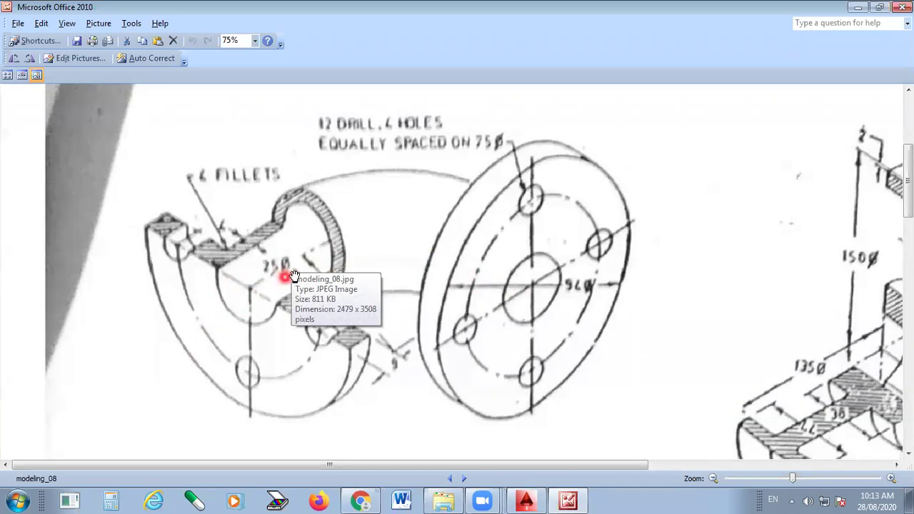
mouse_move(357, 198)
mouse_down()
mouse_move(357, 208)
mouse_move(359, 197)
mouse_up()
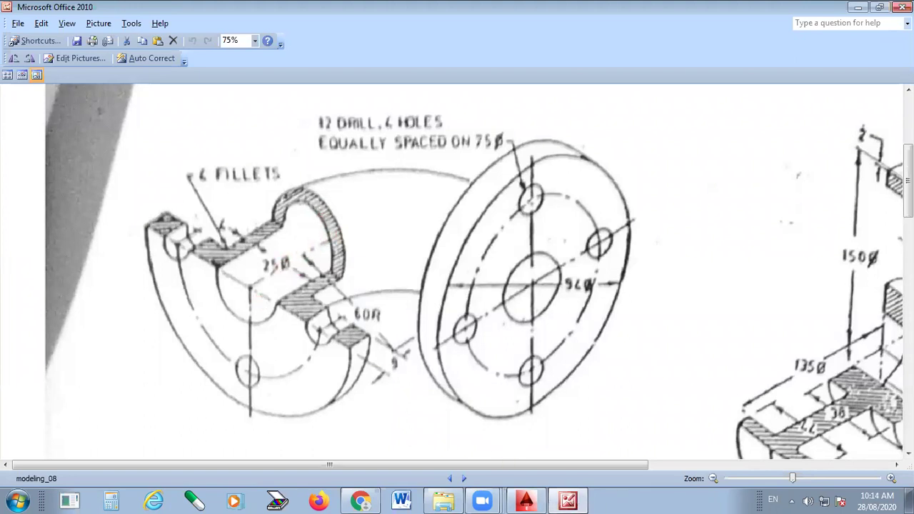
click(568, 500)
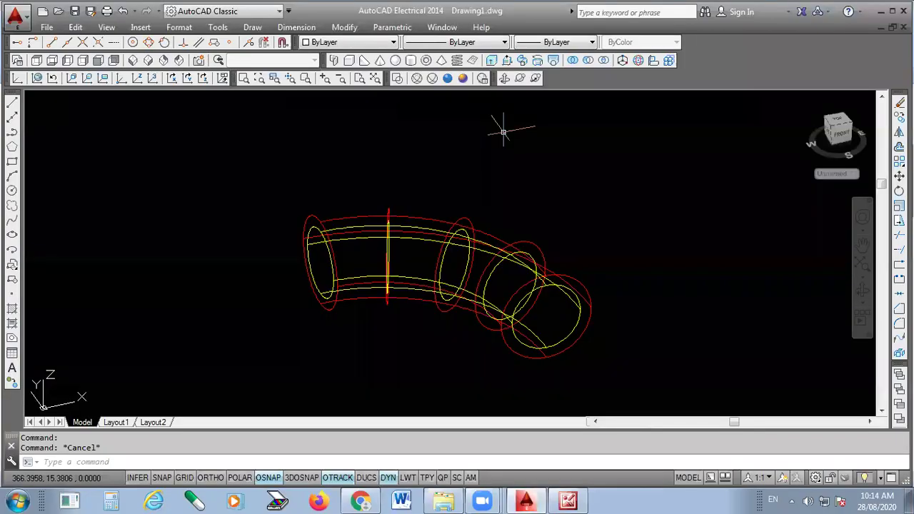
click(463, 78)
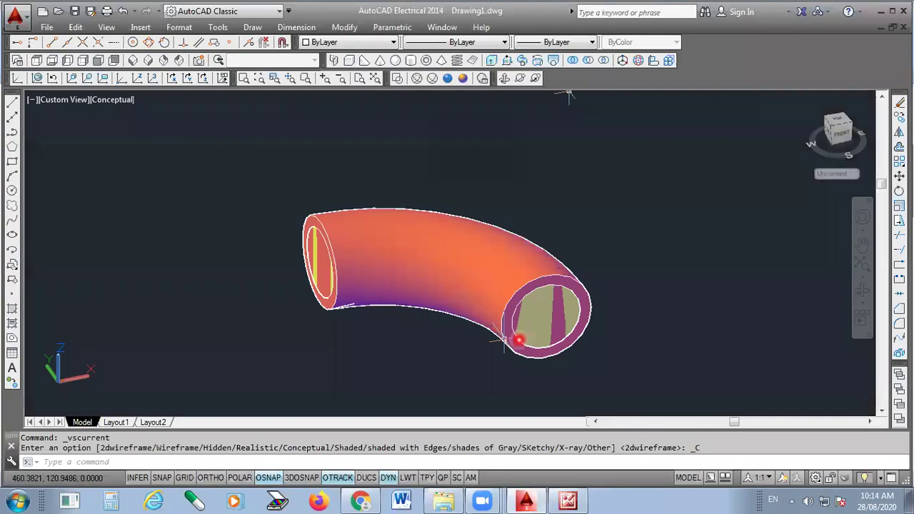
shift+middle_drag(513, 342, 471, 129)
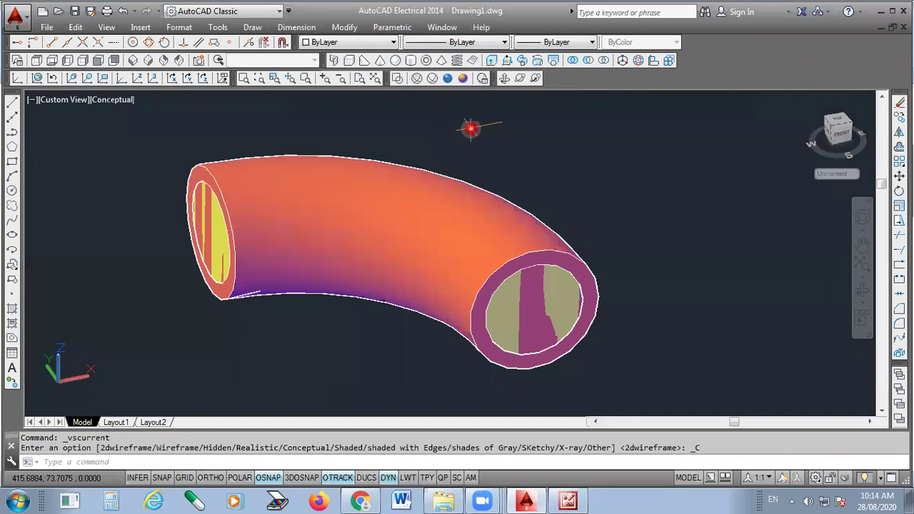
shift+middle_drag(512, 82, 359, 280)
mouse_move(446, 244)
shift+middle_down()
mouse_move(431, 217)
mouse_move(432, 189)
mouse_move(449, 214)
mouse_move(485, 235)
mouse_move(400, 278)
mouse_move(219, 259)
mouse_move(413, 130)
shift+middle_up()
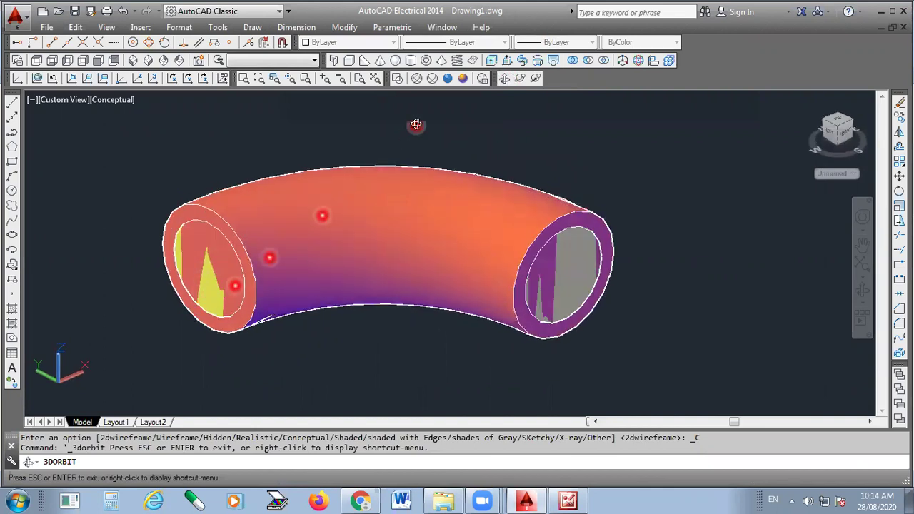
- In 2D Wireframe, subtract the yellow inner solid from the red outer solid to hollow out the pipe bend
click(398, 80)
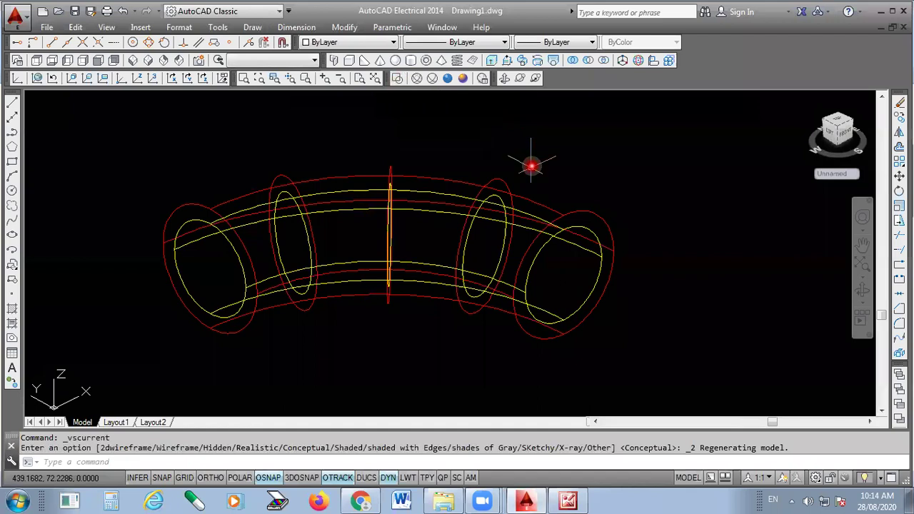
click(591, 61)
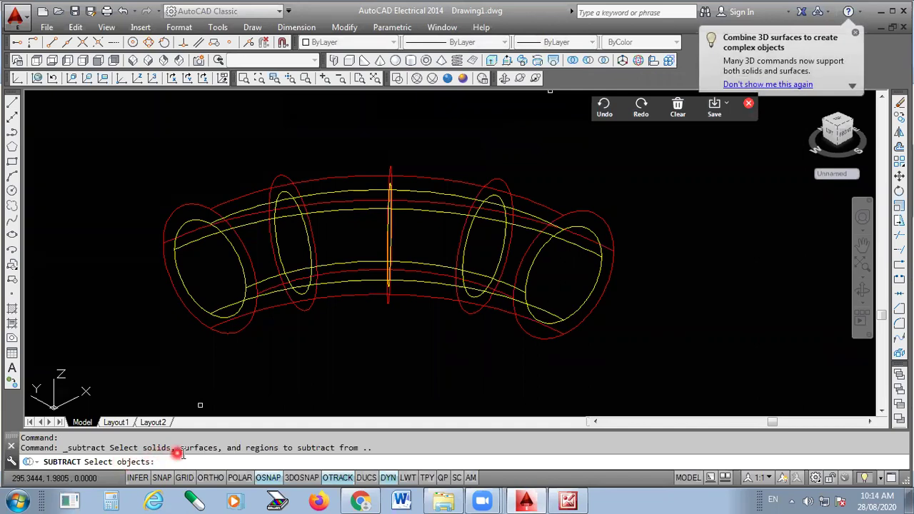
click(350, 298)
click(346, 295)
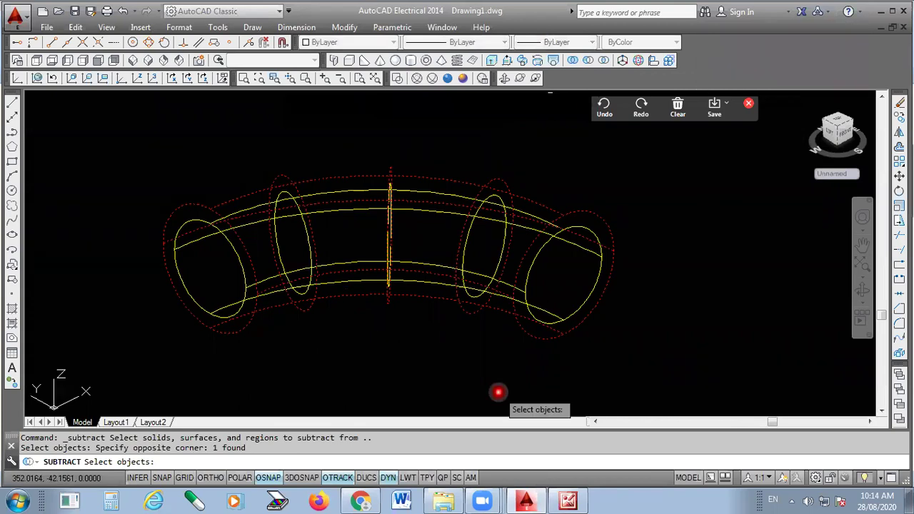
key(Return)
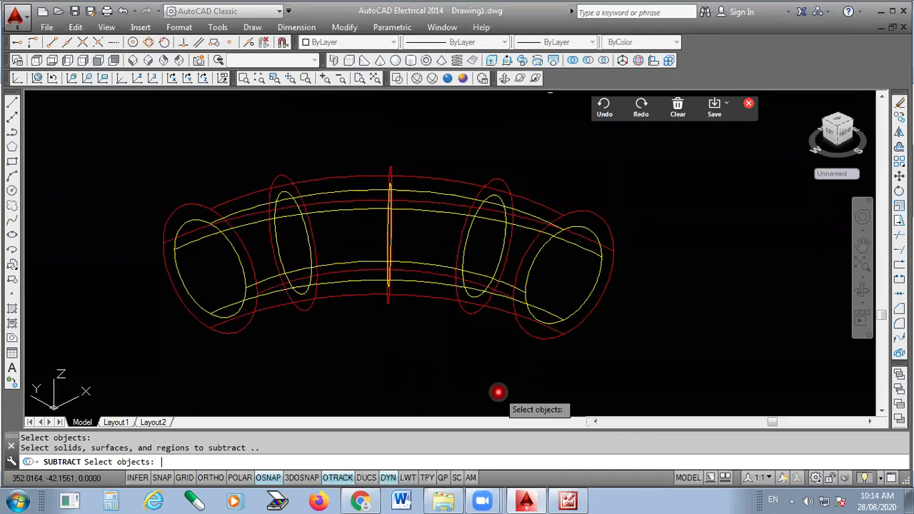
click(243, 269)
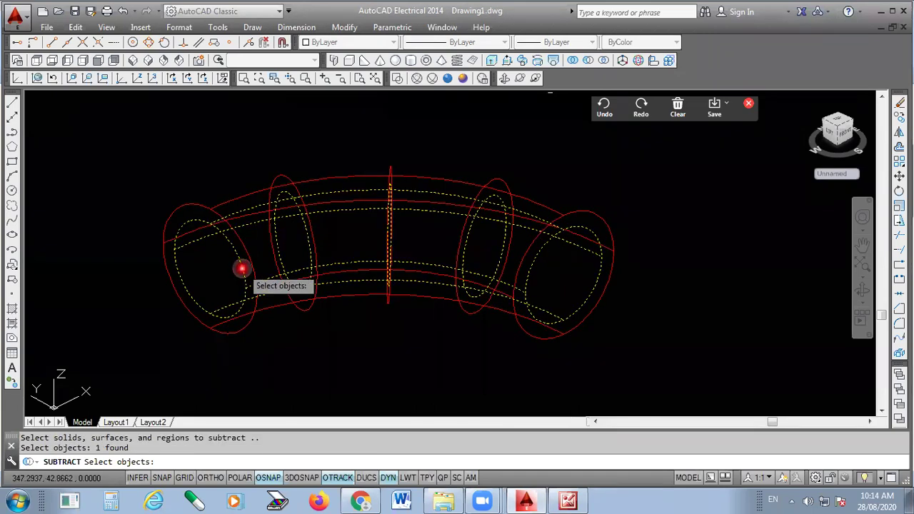
key(Return)
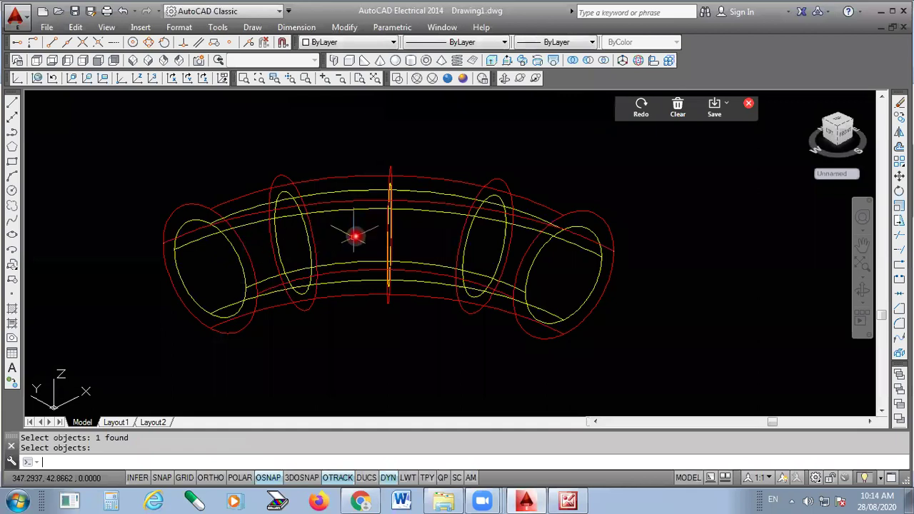
- Examine the hollow bend from all around in the Conceptual visual style, and check the flange on the reference drawing
click(463, 78)
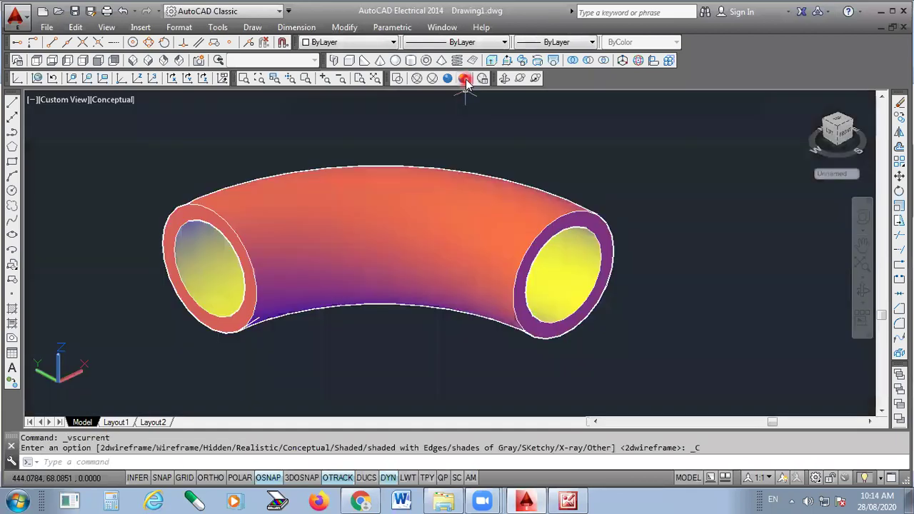
click(504, 78)
drag(384, 271, 354, 305)
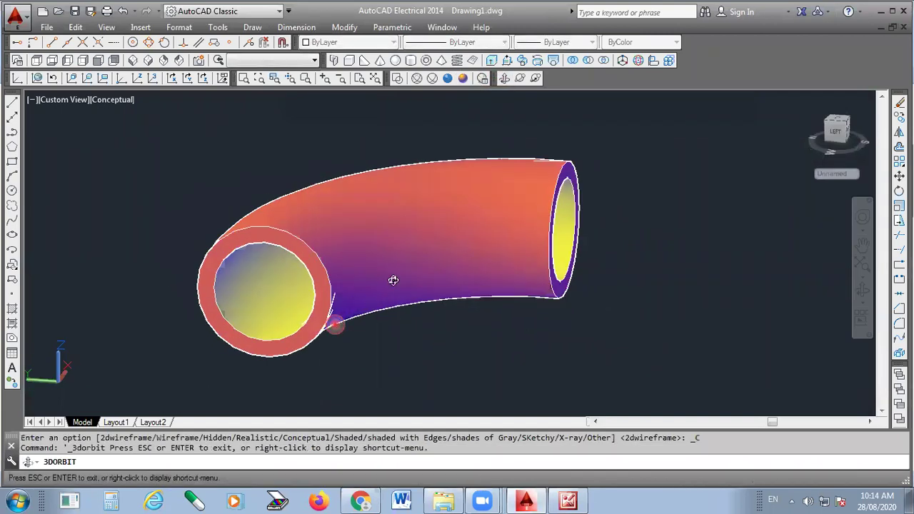
drag(394, 280, 411, 306)
drag(432, 269, 418, 252)
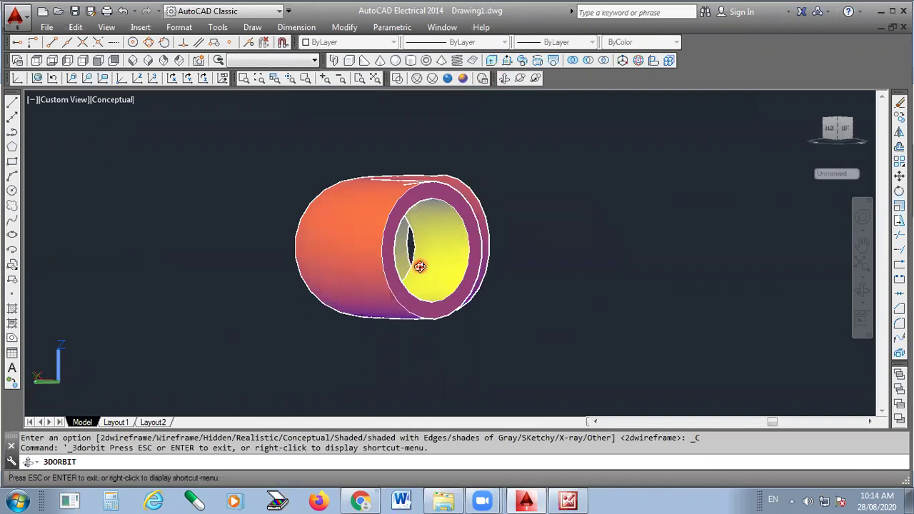
drag(435, 272, 310, 267)
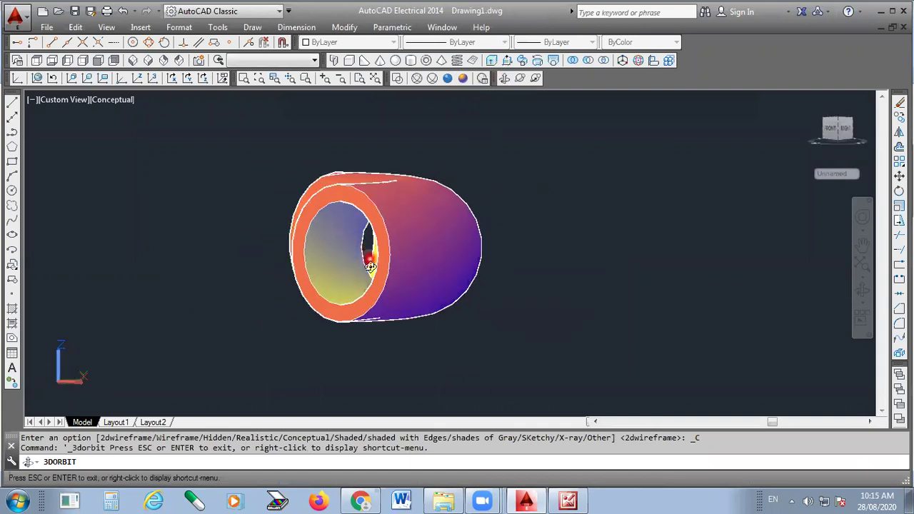
drag(385, 281, 413, 285)
drag(443, 245, 465, 312)
click(568, 500)
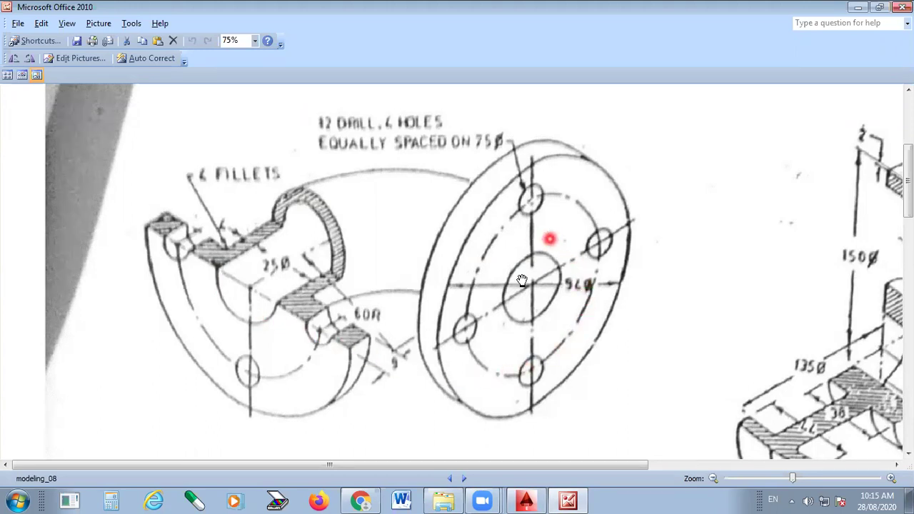
click(569, 500)
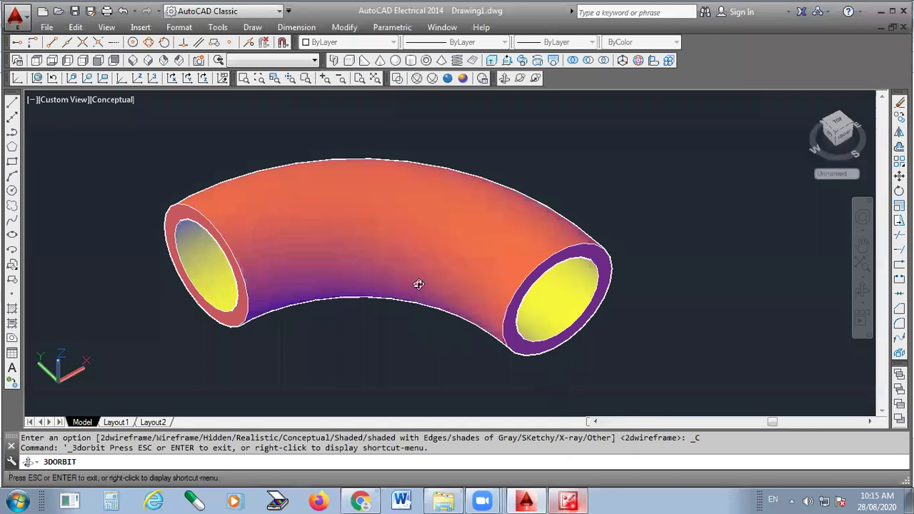
- Align the UCS to the pipe solid at its left open end using the Object option
mouse_move(330, 356)
mouse_down()
mouse_move(341, 357)
mouse_move(365, 293)
mouse_up()
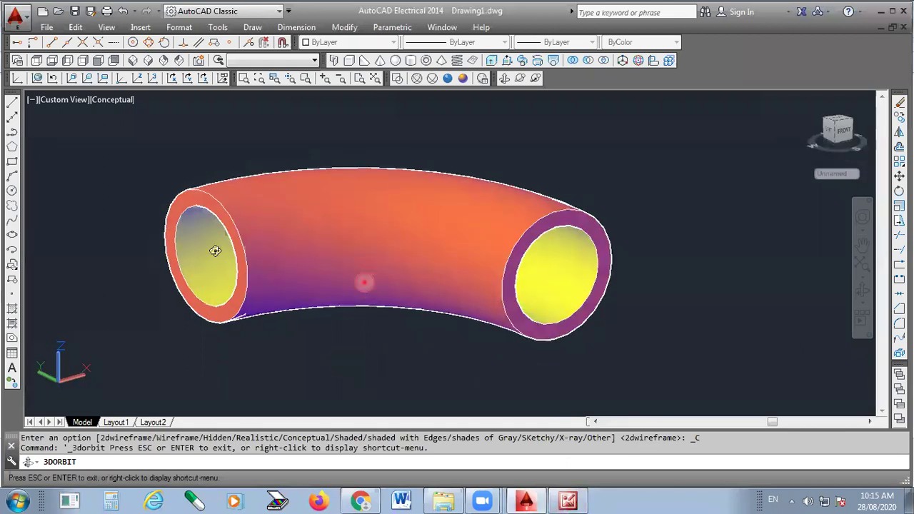
click(87, 80)
scroll(219, 230, up, 3)
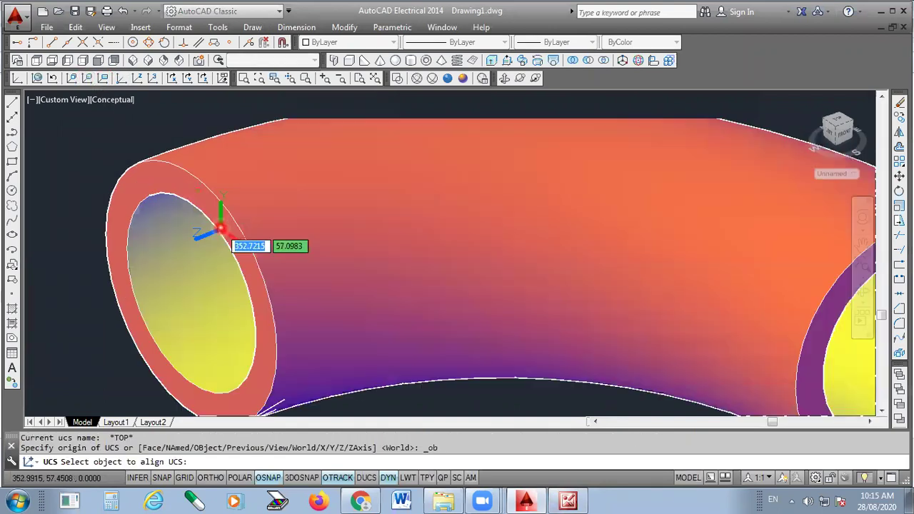
click(221, 228)
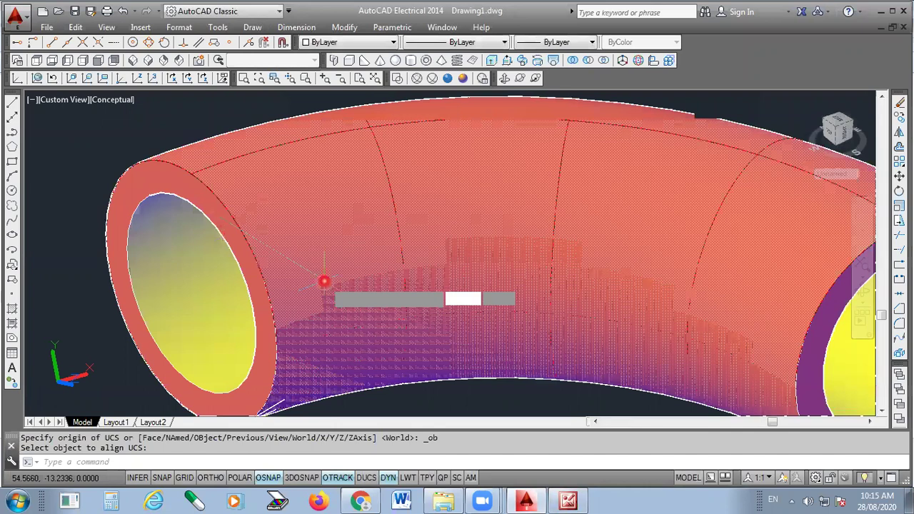
- Align the UCS to the ring-shaped face at the pipe's left end using the Face option, accepting the proposed orientation
click(143, 61)
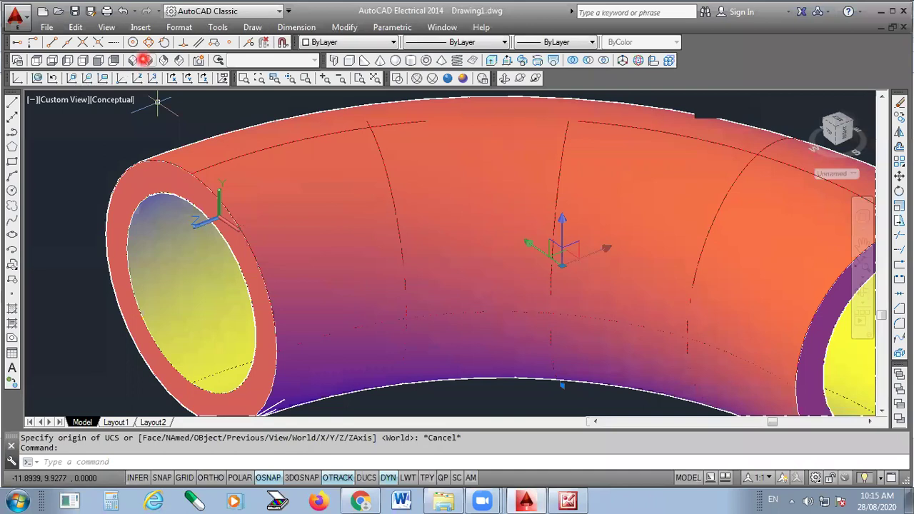
scroll(320, 182, up, 3)
click(269, 315)
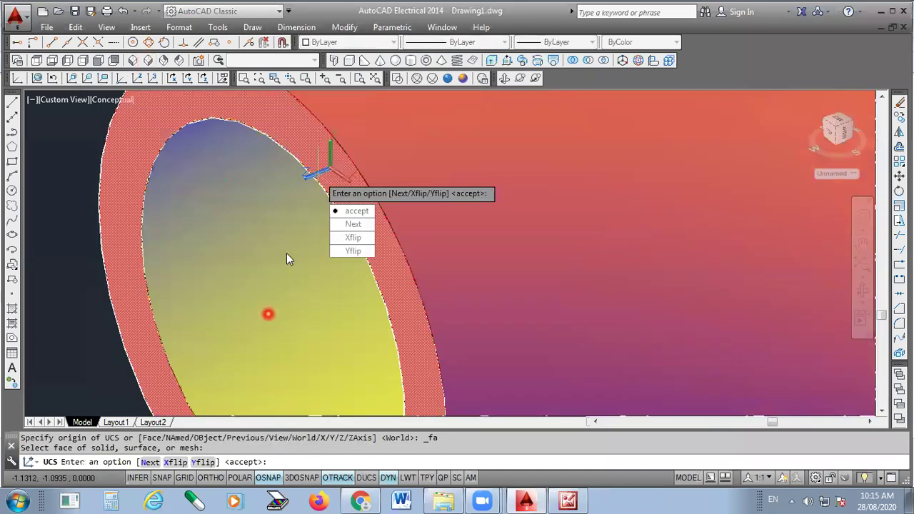
click(286, 253)
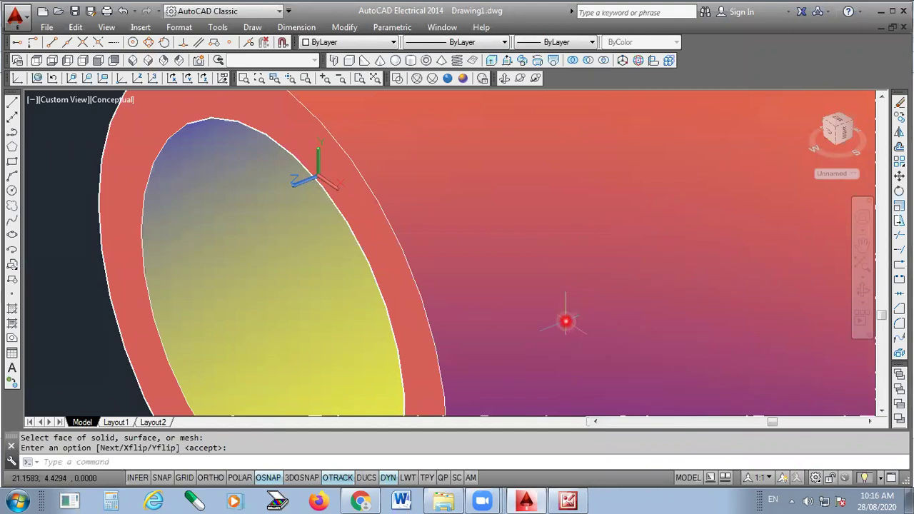
scroll(486, 262, down, 5)
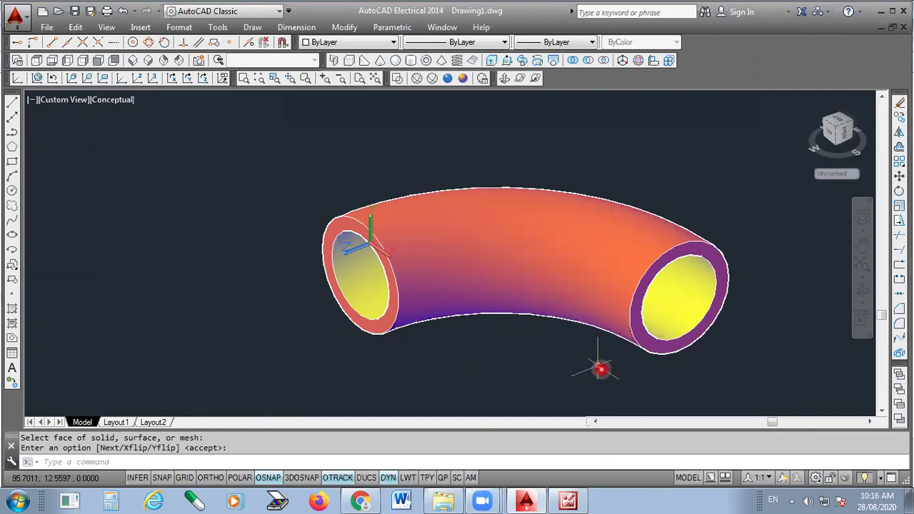
- Inspect the pipe's left end and check the flange dimensions on the reference drawing
scroll(712, 360, up, 2)
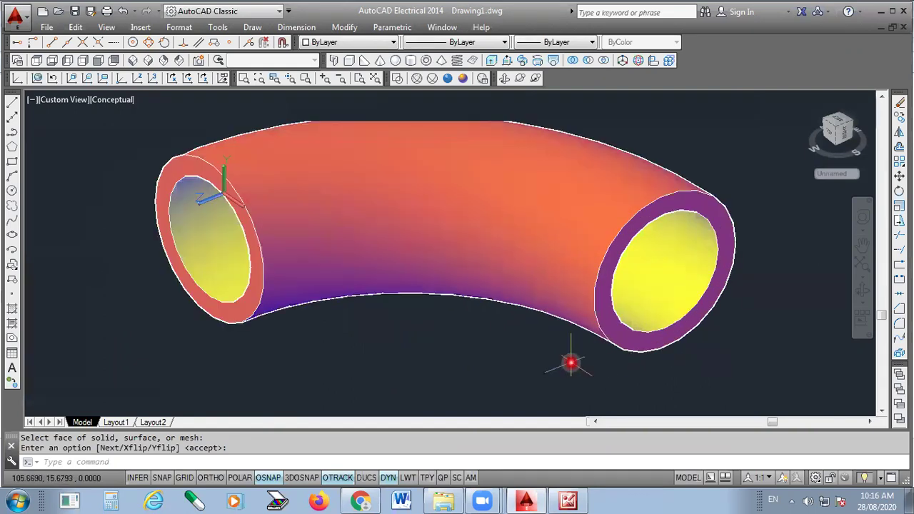
scroll(570, 363, down, 2)
scroll(568, 365, up, 1)
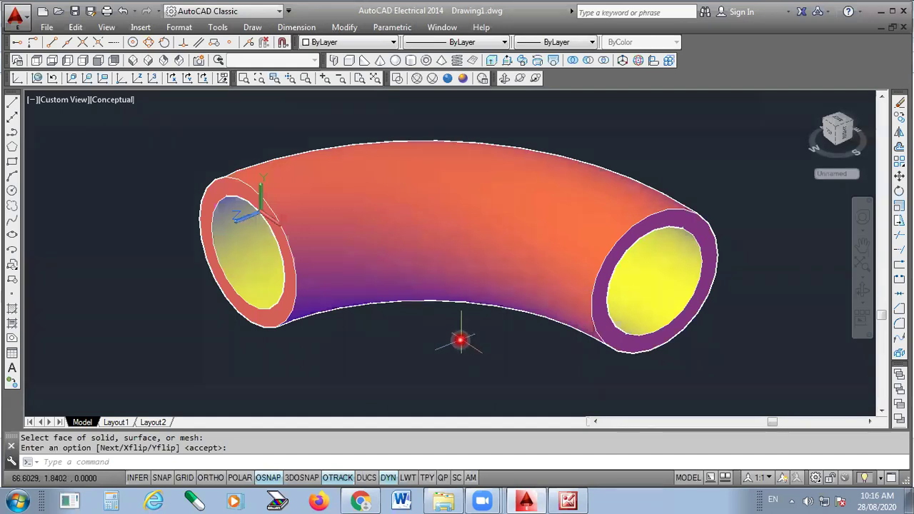
click(563, 500)
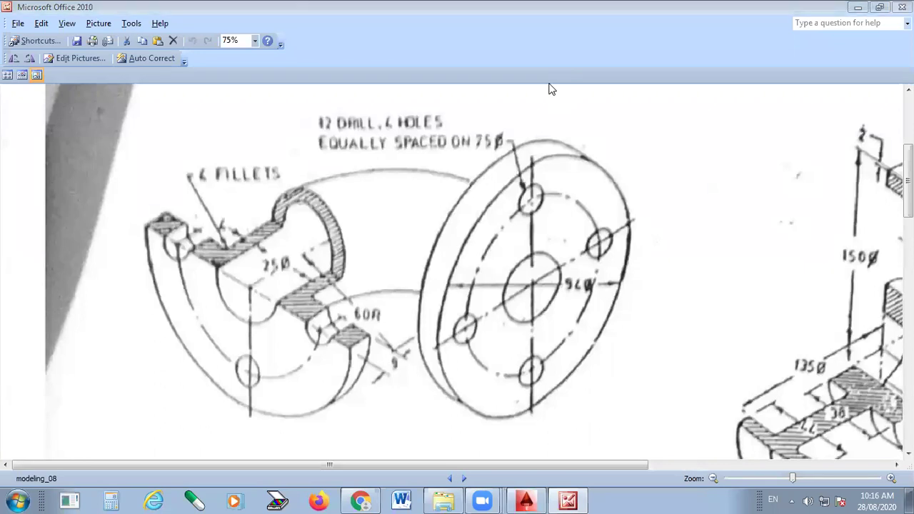
key(alt+shift)
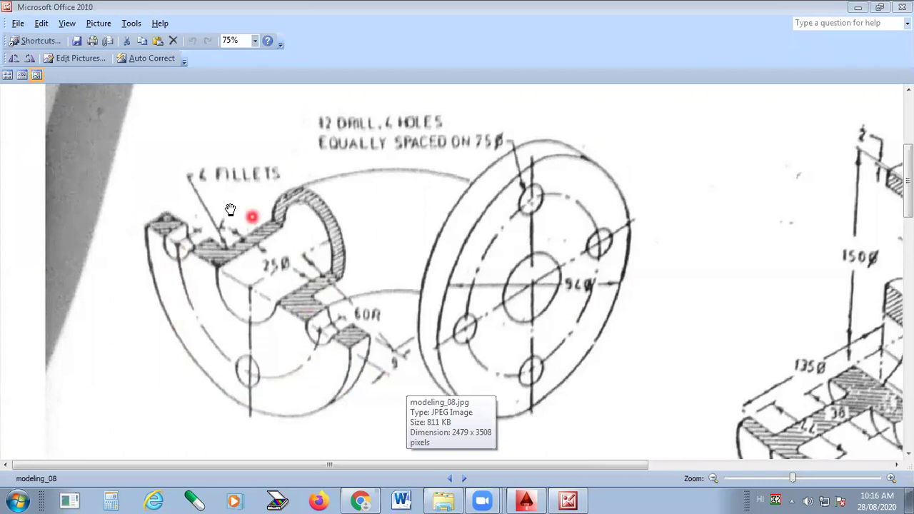
click(534, 499)
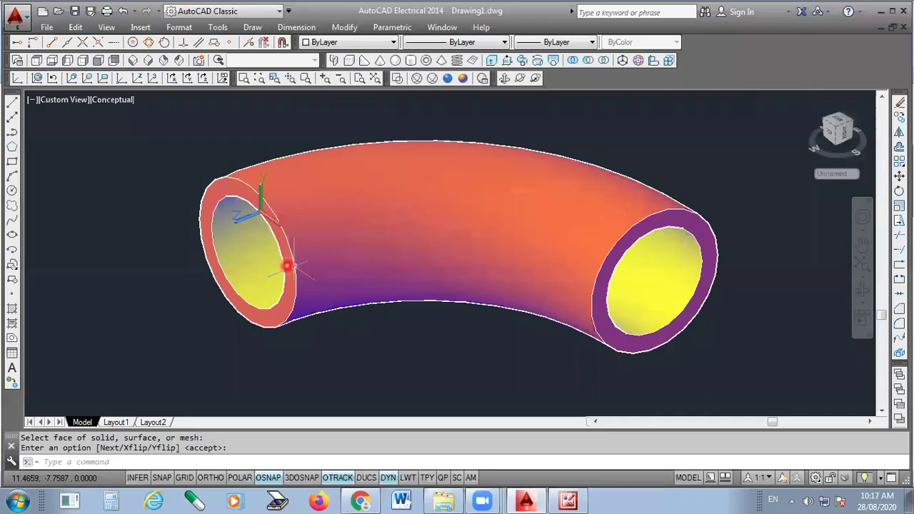
- Move the UCS origin to the centre of the pipe's left open end with the Z-axis option, pointing Z outward from the bore with Ortho on
scroll(286, 266, up, 2)
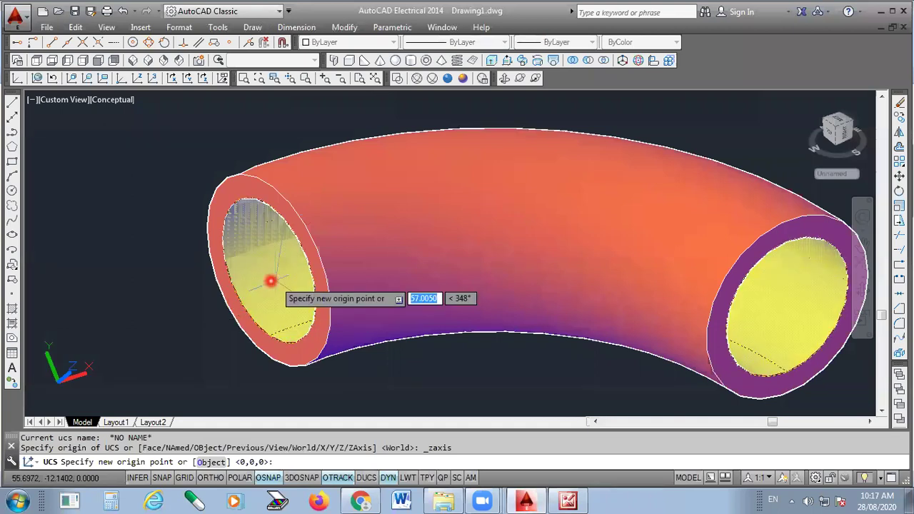
click(245, 288)
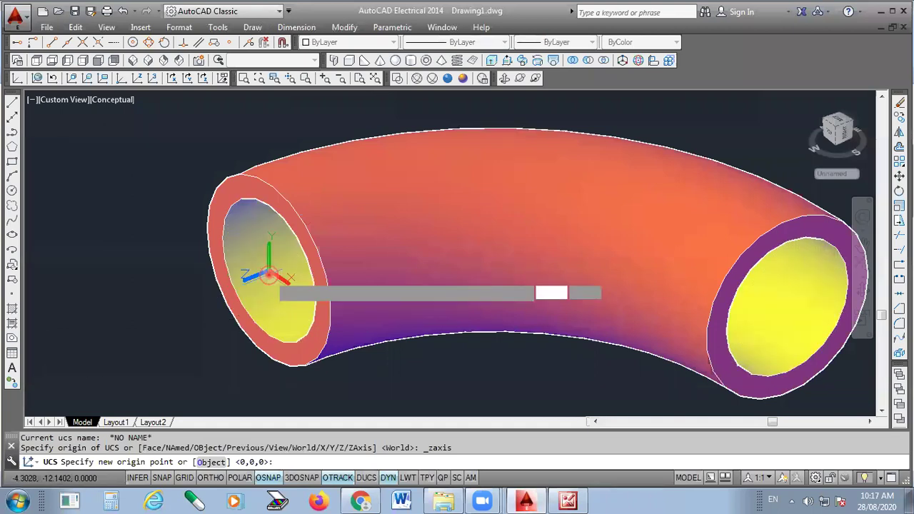
scroll(89, 350, down, 3)
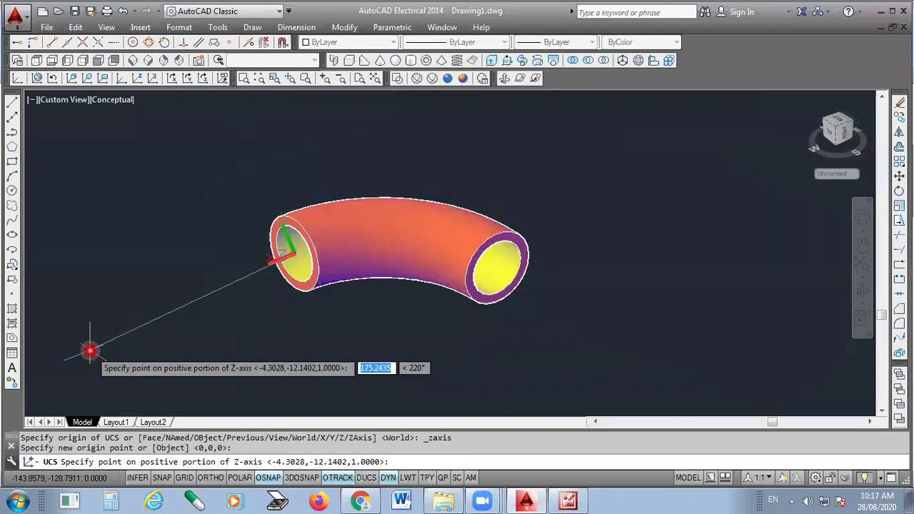
click(210, 477)
click(112, 330)
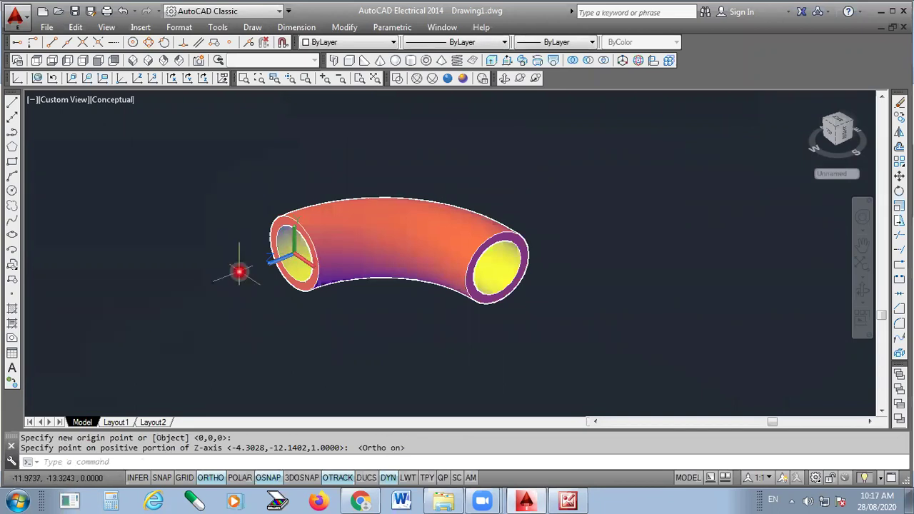
scroll(240, 272, up, 2)
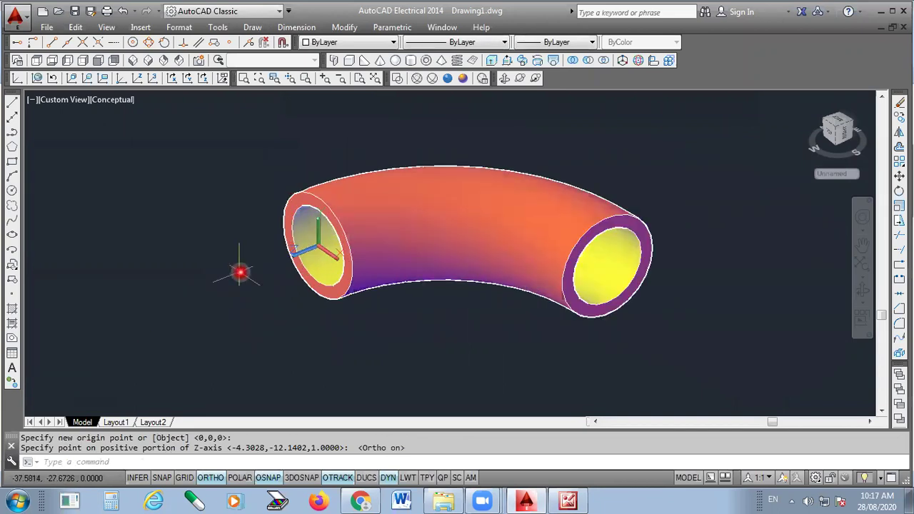
scroll(240, 272, up, 2)
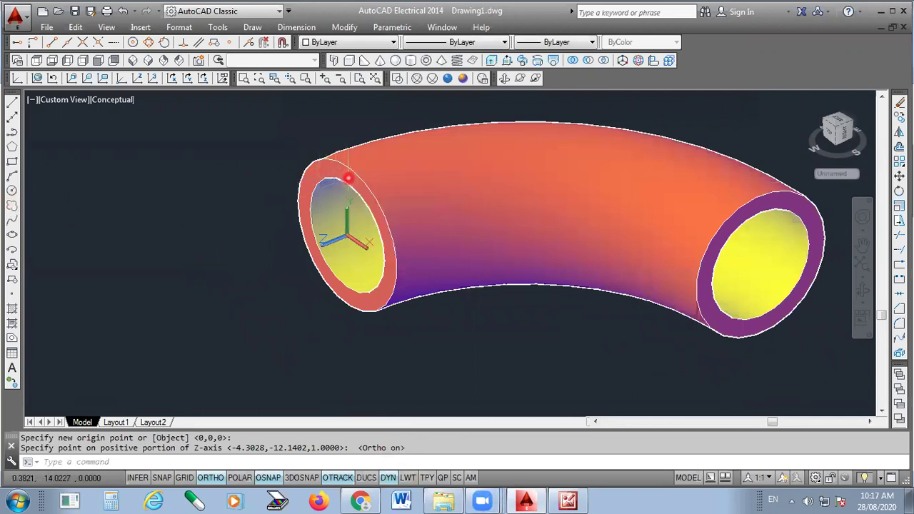
click(11, 191)
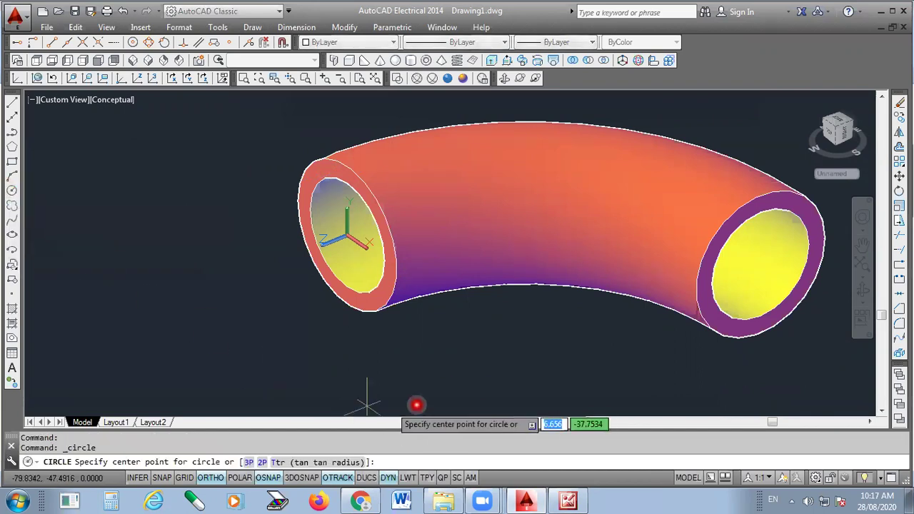
click(525, 359)
key(Escape)
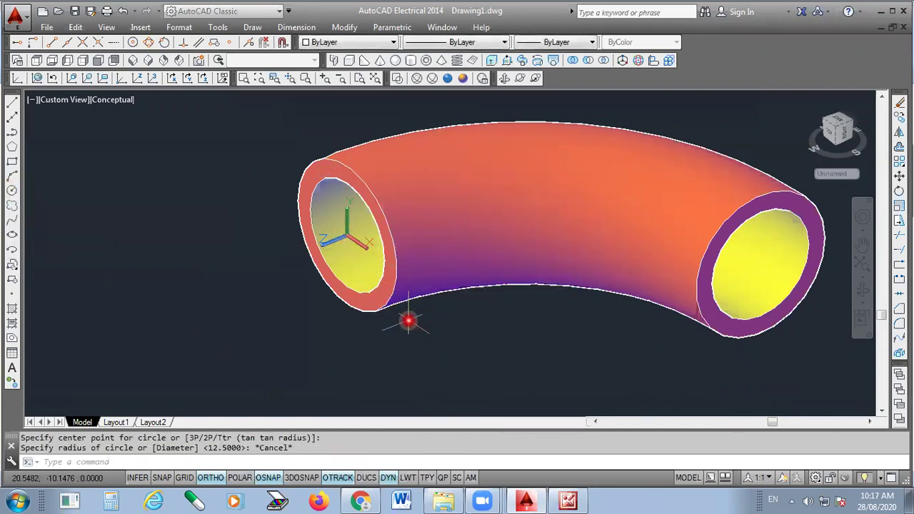
- Draw a 96 mm diameter circle centred on the pipe's left open end, checking the flange diameter on the reference drawing
click(12, 191)
scroll(224, 373, up, 3)
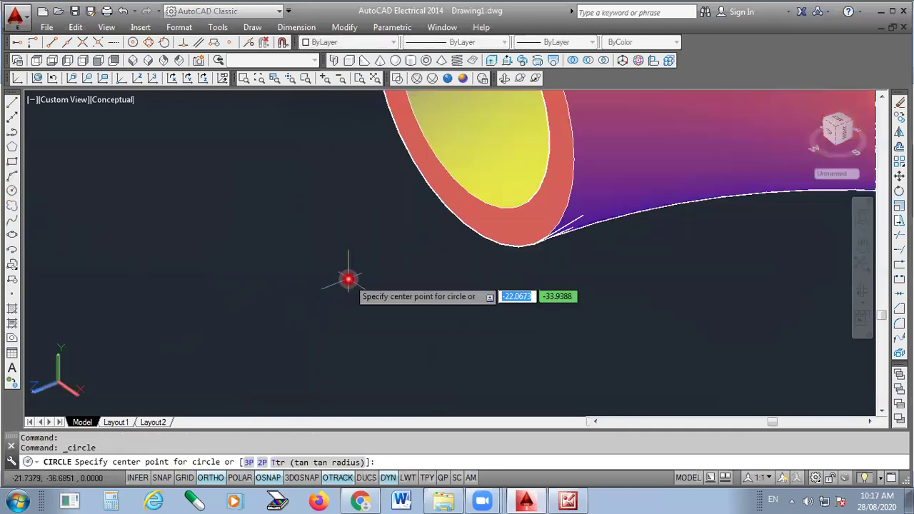
scroll(361, 283, down, 4)
scroll(360, 283, up, 3)
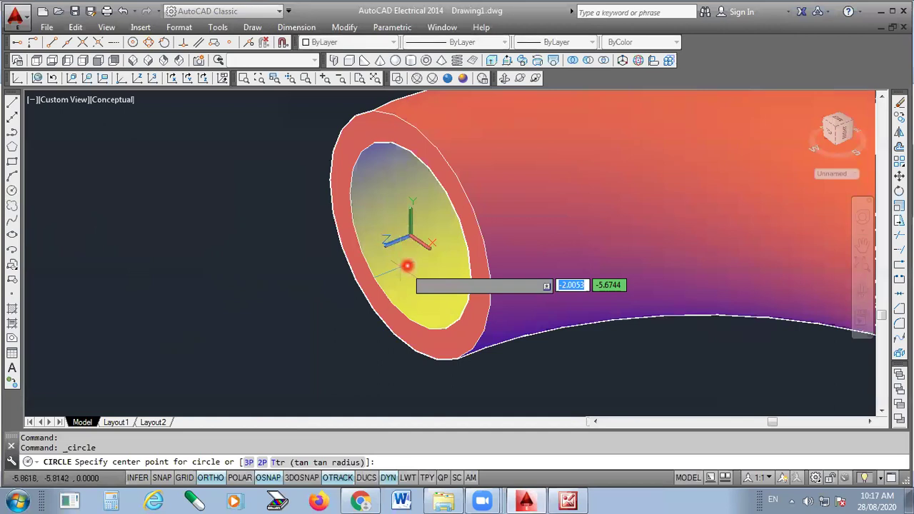
scroll(317, 312, down, 2)
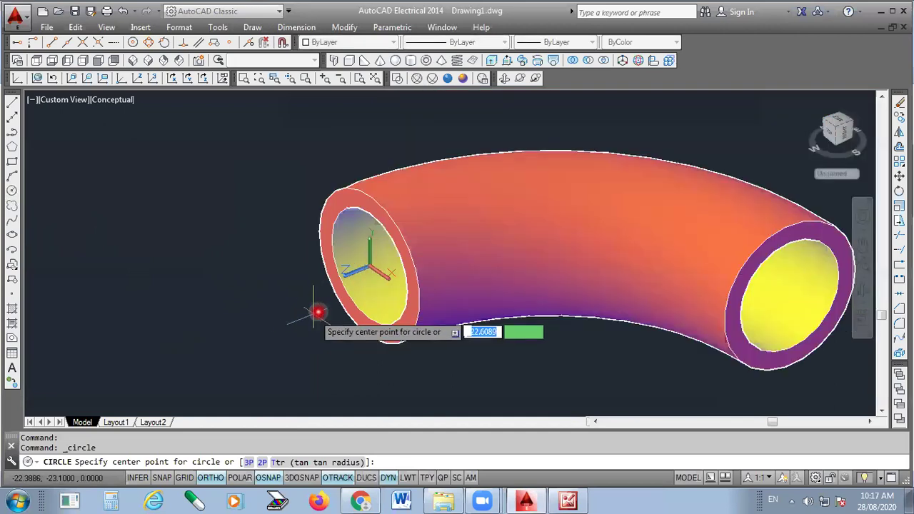
click(363, 273)
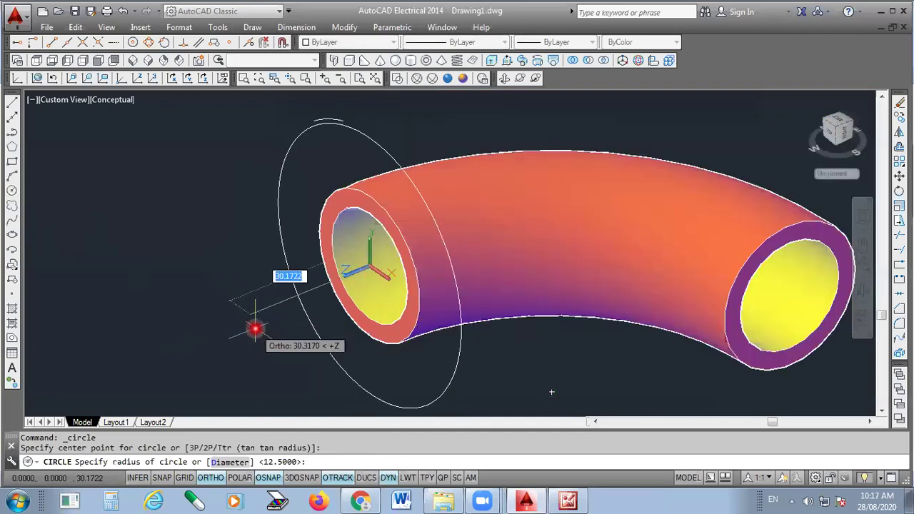
click(568, 500)
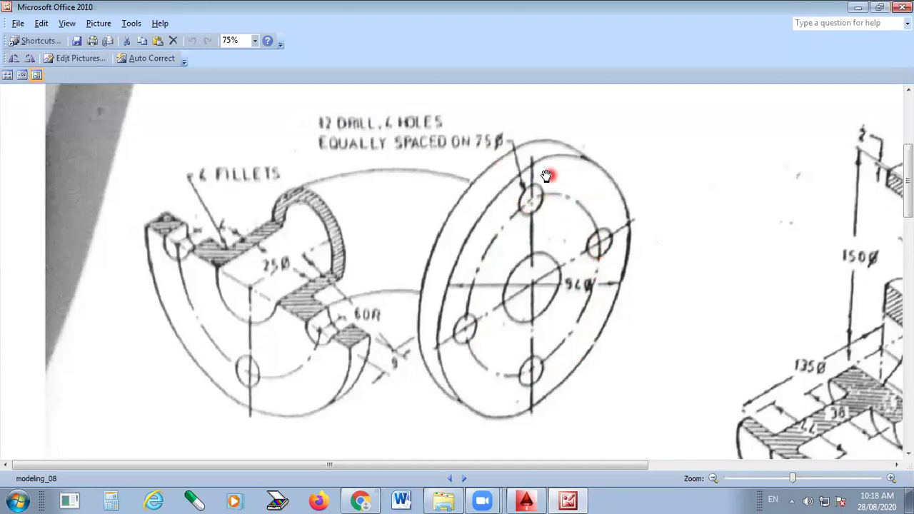
click(568, 500)
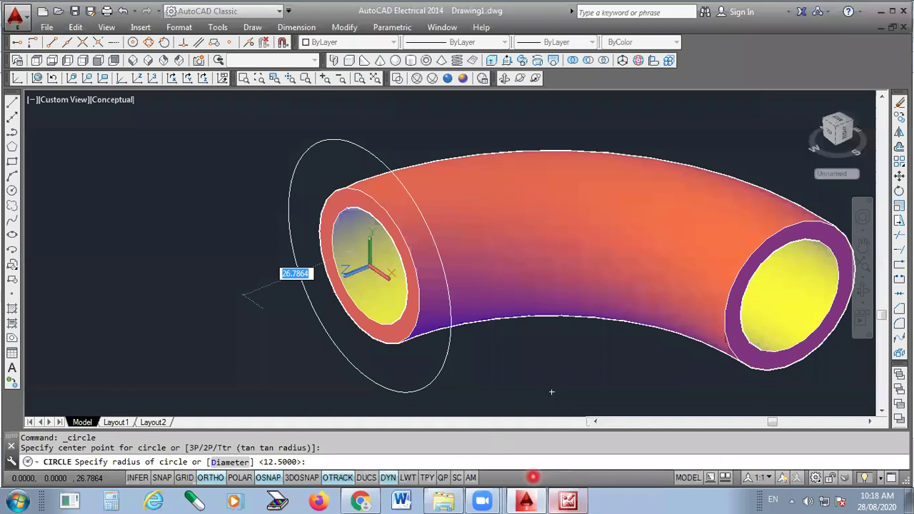
text(d)
key(Return)
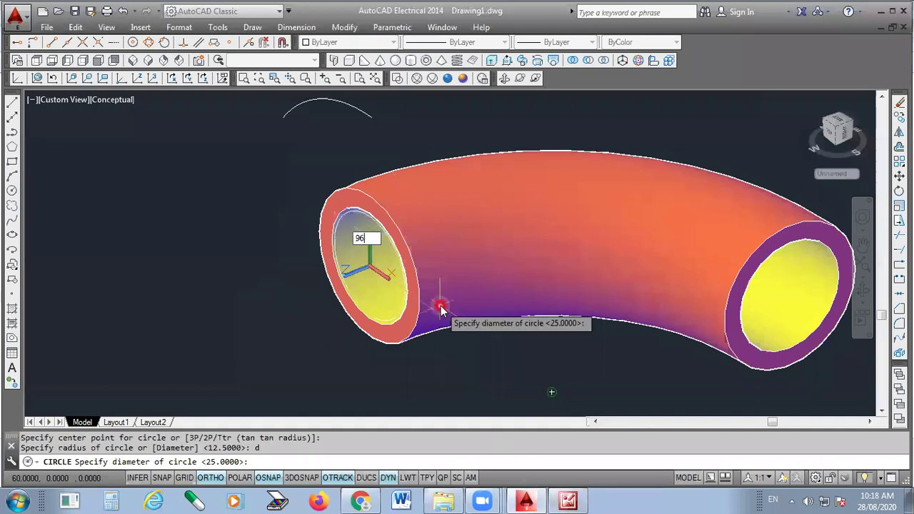
text(96)
key(Return)
scroll(440, 360, down, 2)
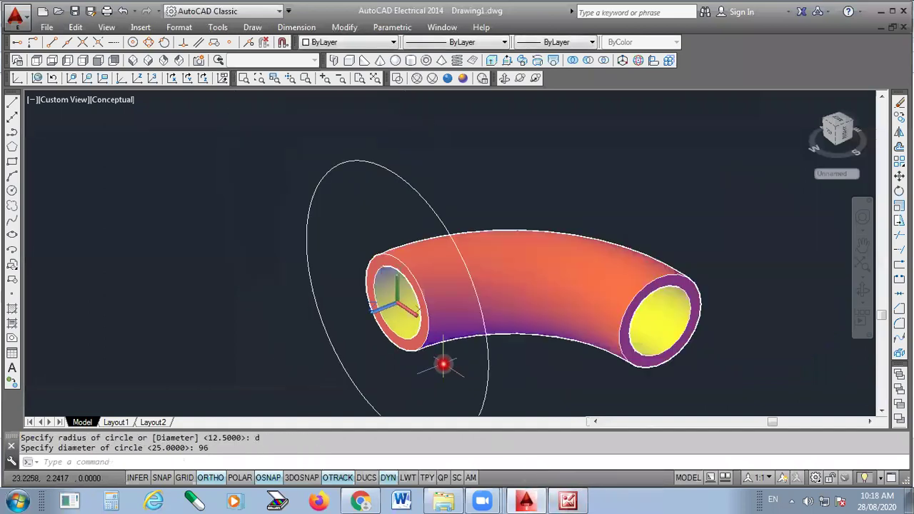
scroll(436, 283, down, 2)
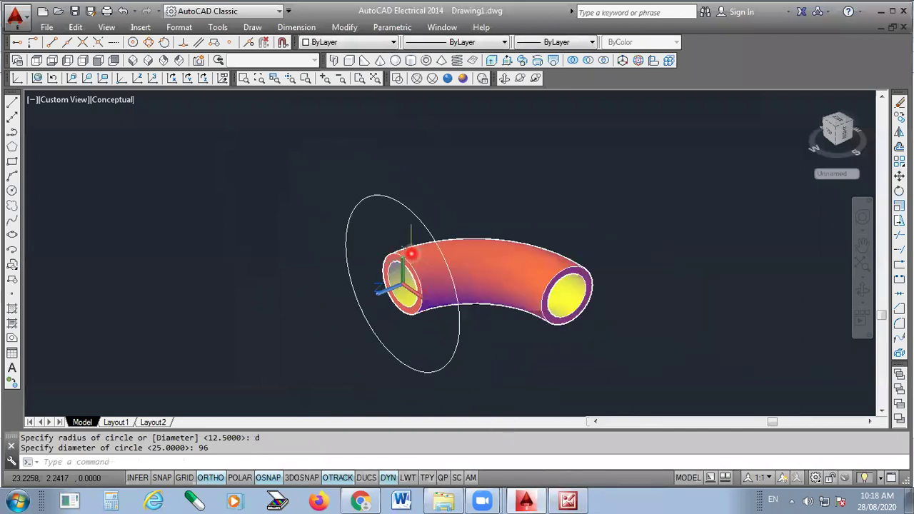
- Check the flange thickness on the reference drawing and extrude the 96 mm circle 9 mm outward from the pipe's left end
click(577, 500)
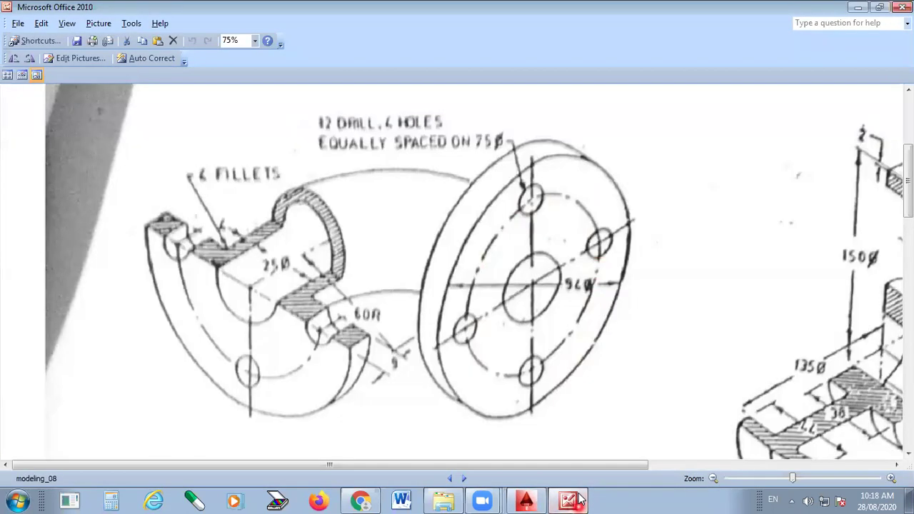
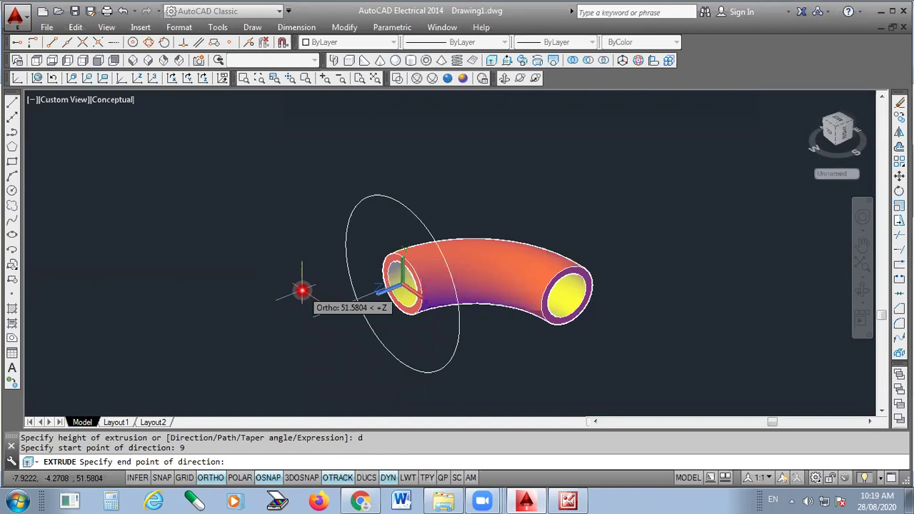
key(Escape)
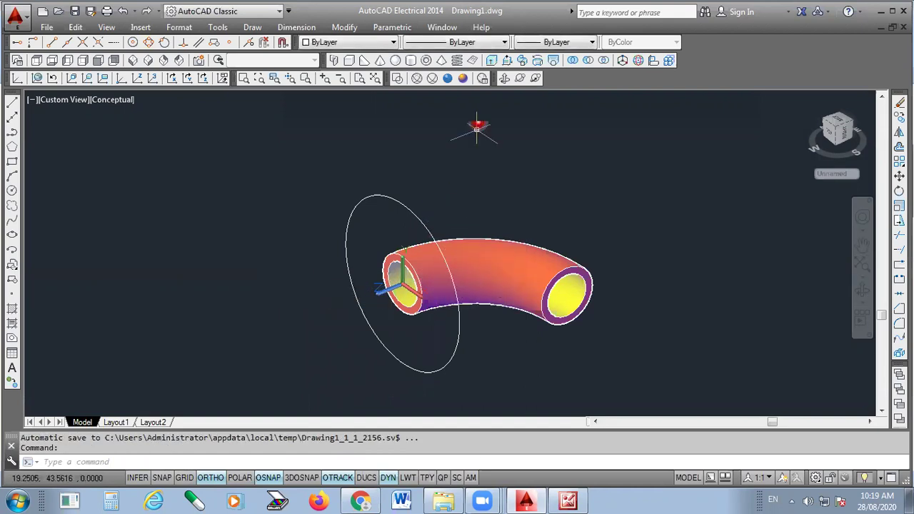
click(492, 62)
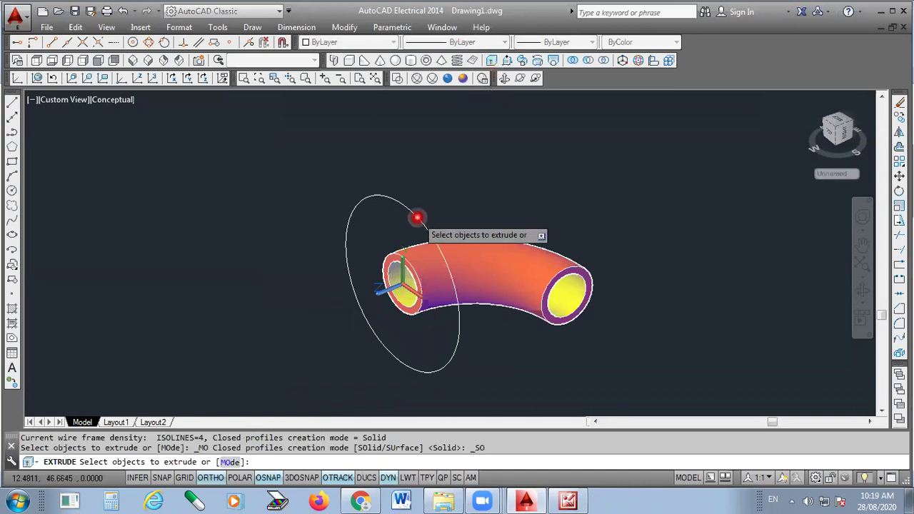
click(417, 217)
key(Return)
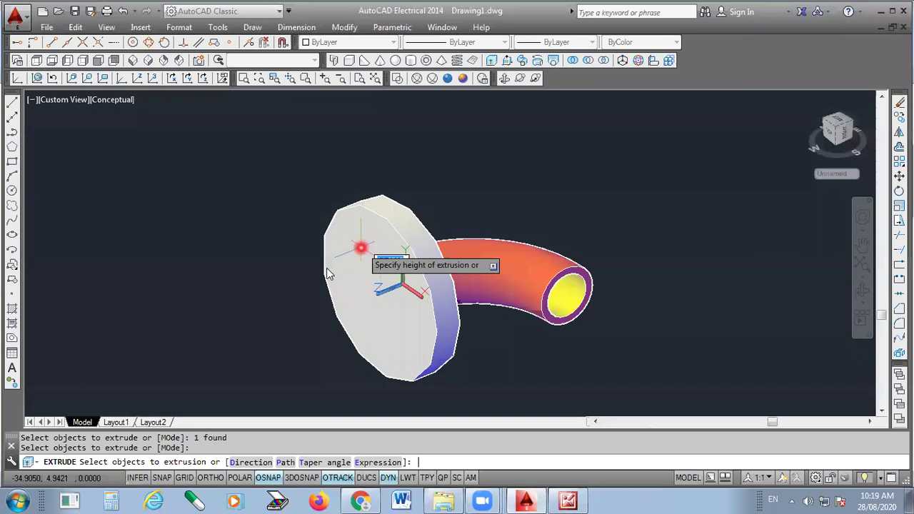
text(9)
key(Return)
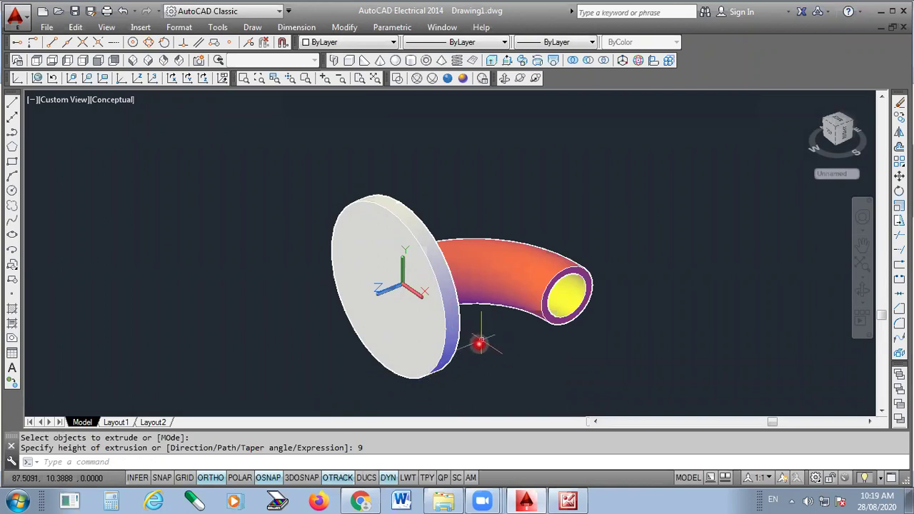
- Recheck the flange on the reference drawing and undo the extrusion of the 96 mm circle
click(569, 501)
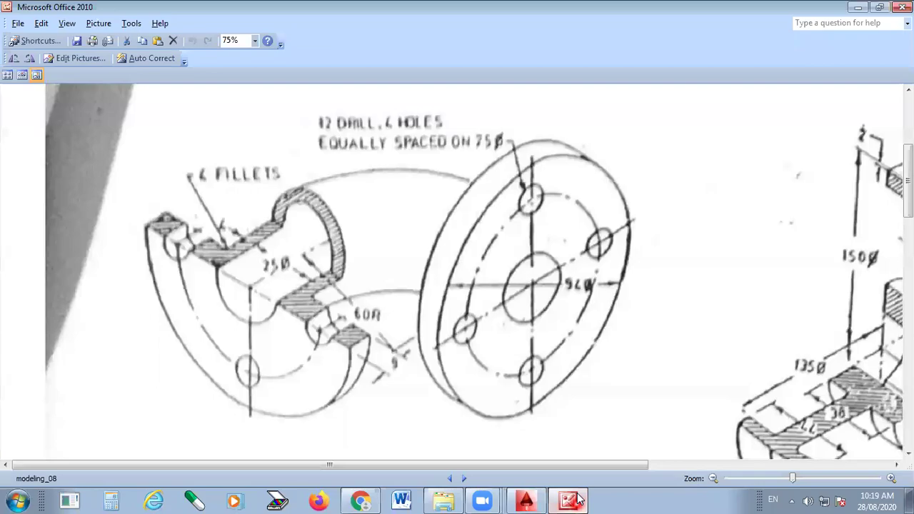
click(576, 501)
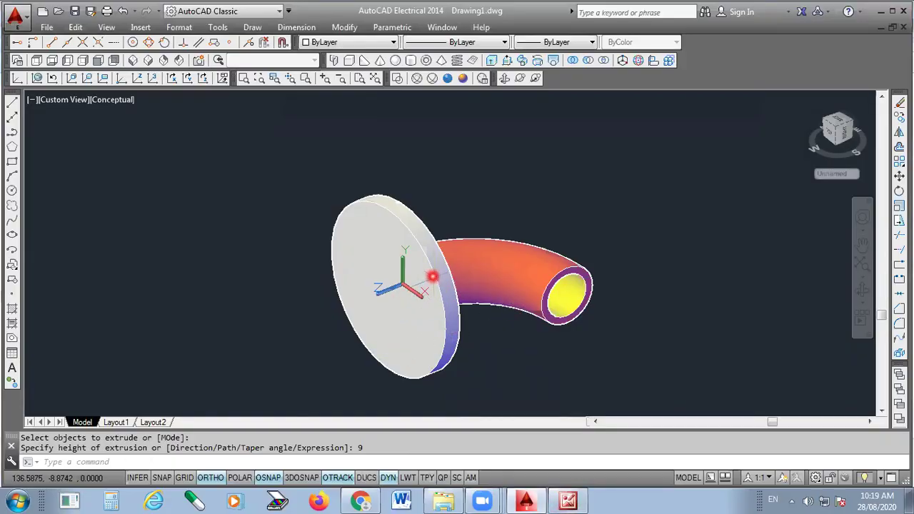
key(ctrl+z)
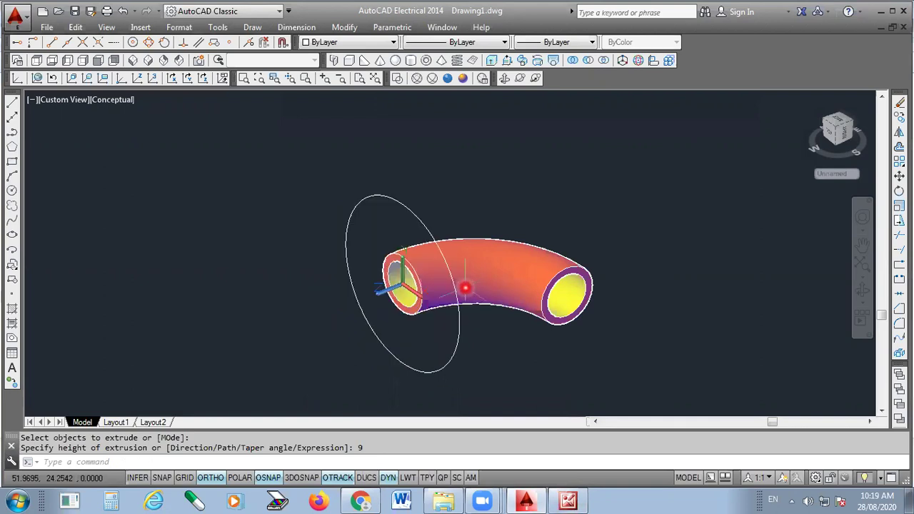
- Draw a 25 mm diameter circle centred on the UCS origin at the pipe's left open end
click(12, 191)
scroll(400, 292, up, 2)
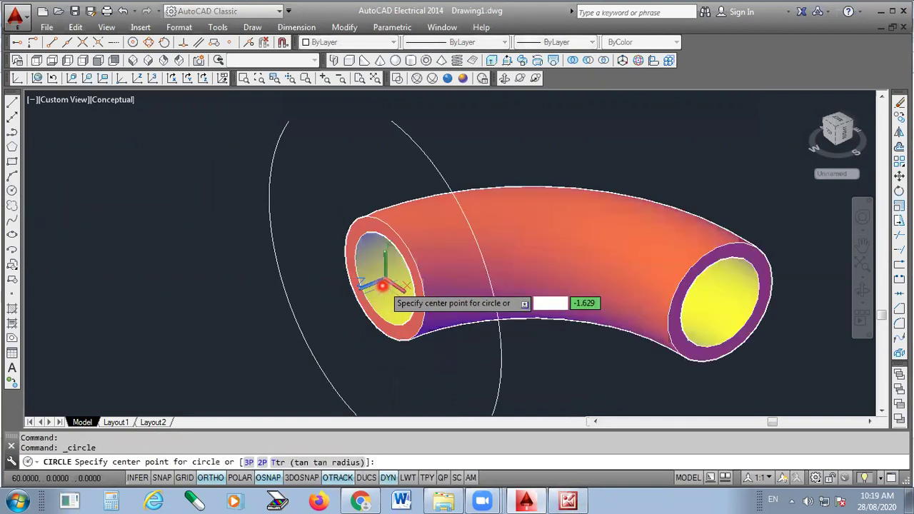
scroll(365, 309, up, 2)
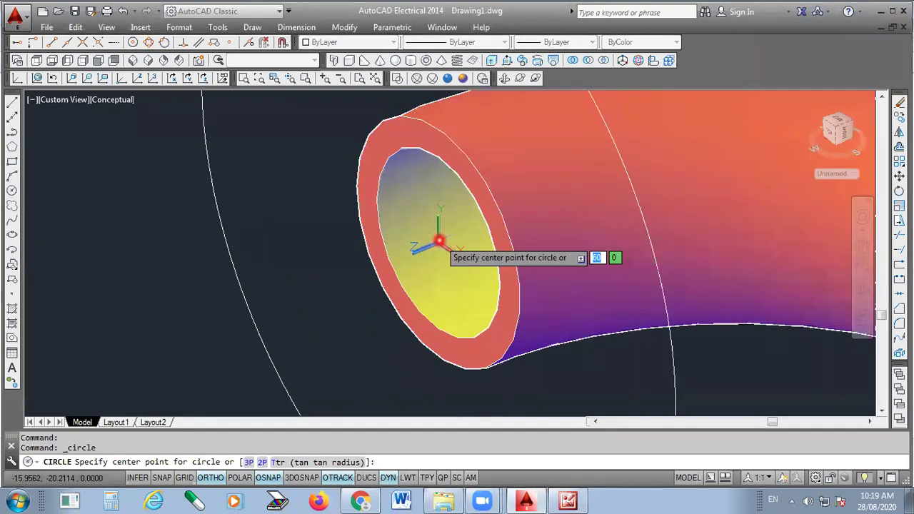
scroll(359, 285, down, 2)
scroll(359, 285, down, 1)
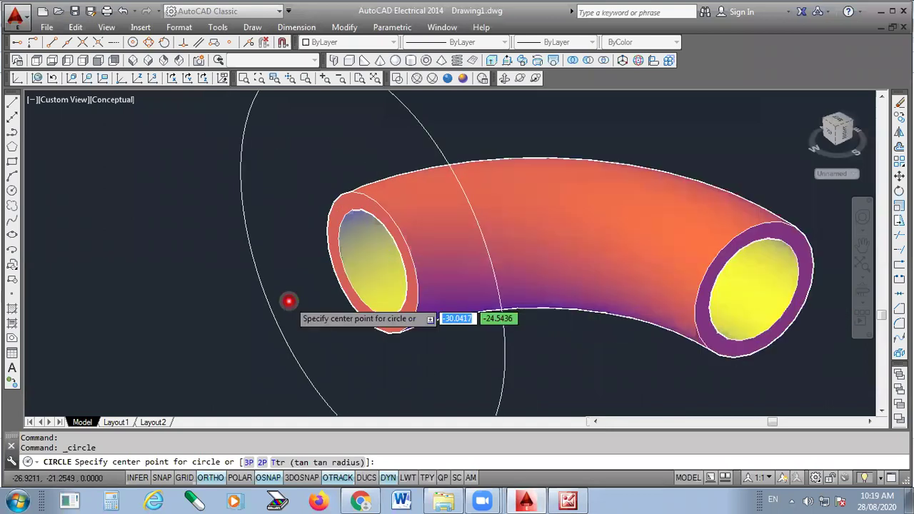
scroll(289, 301, up, 2)
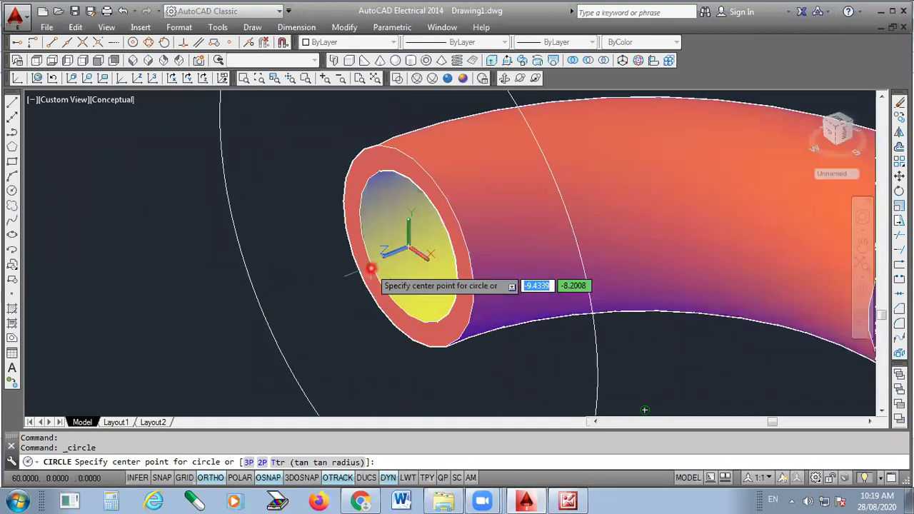
scroll(372, 266, down, 2)
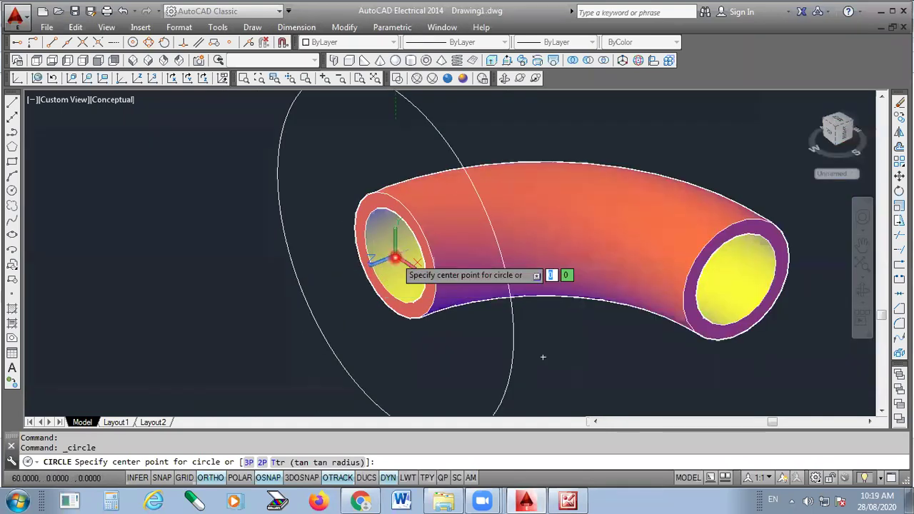
click(395, 257)
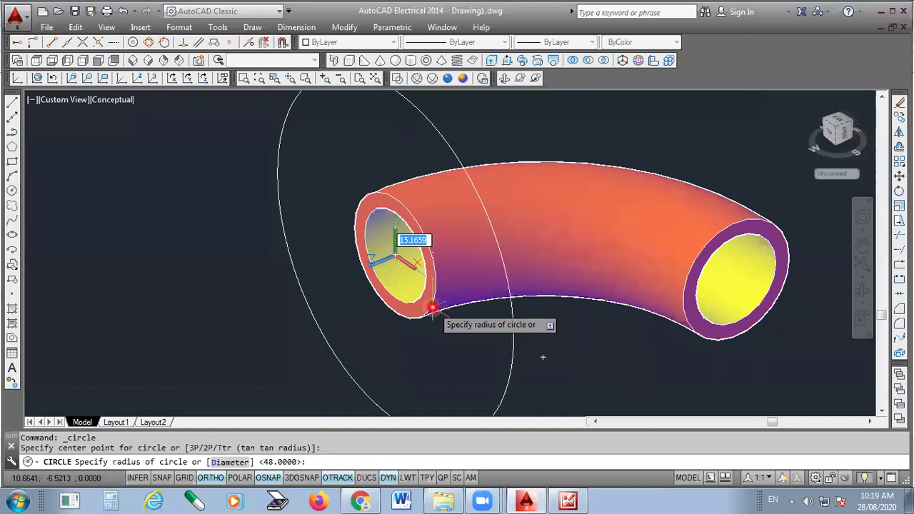
text(d)
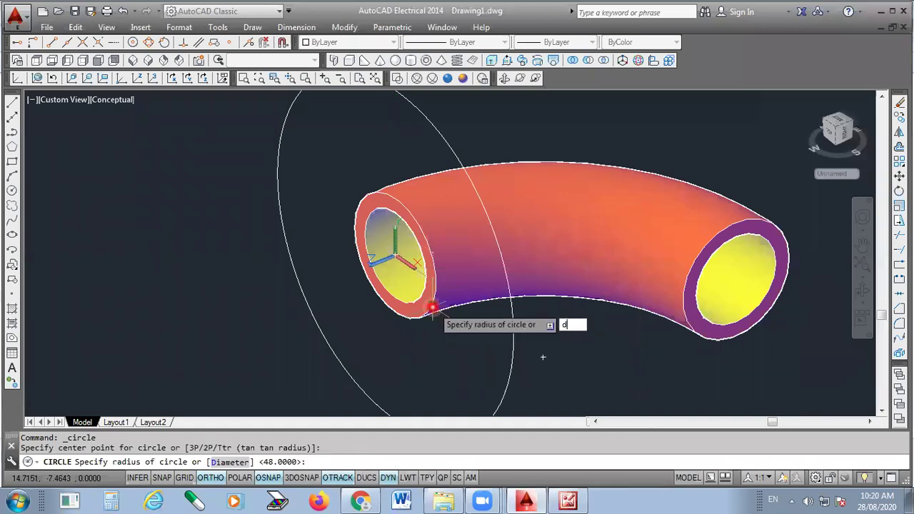
key(Return)
text(25)
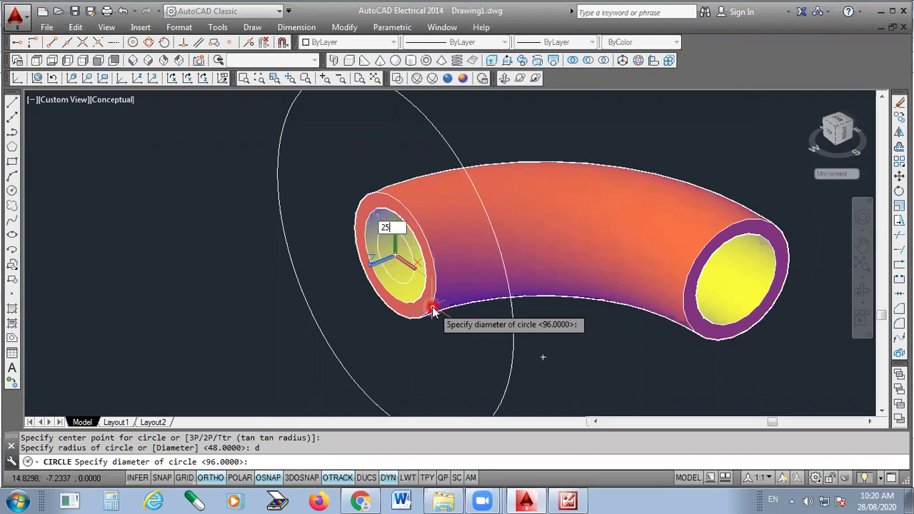
key(Return)
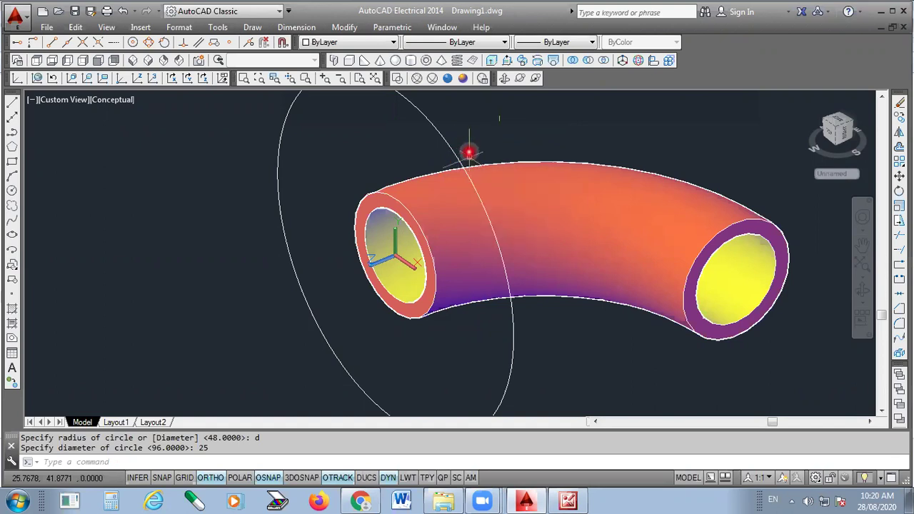
- Extrude the 96 mm and 25 mm circles together 9 mm outward from the pipe's left end, selecting them in 2D wireframe, and restore Conceptual shading
click(397, 77)
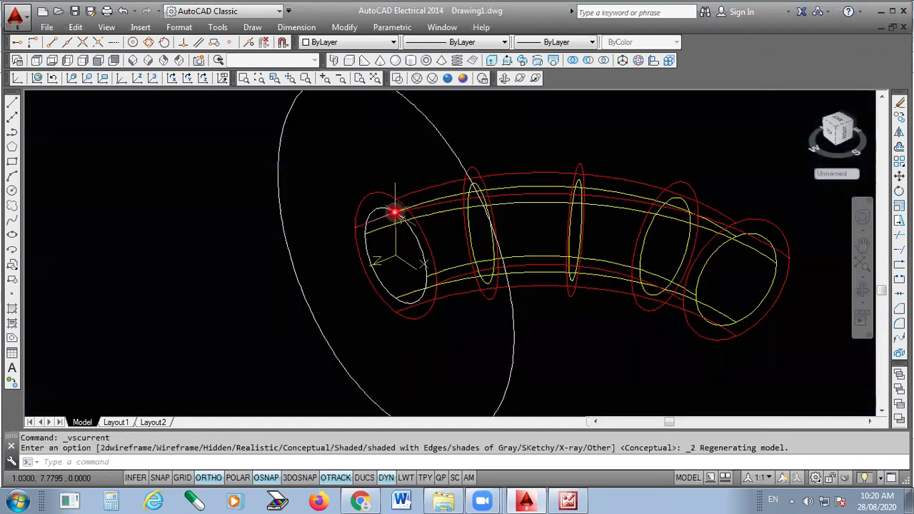
scroll(395, 212, up, 2)
click(391, 210)
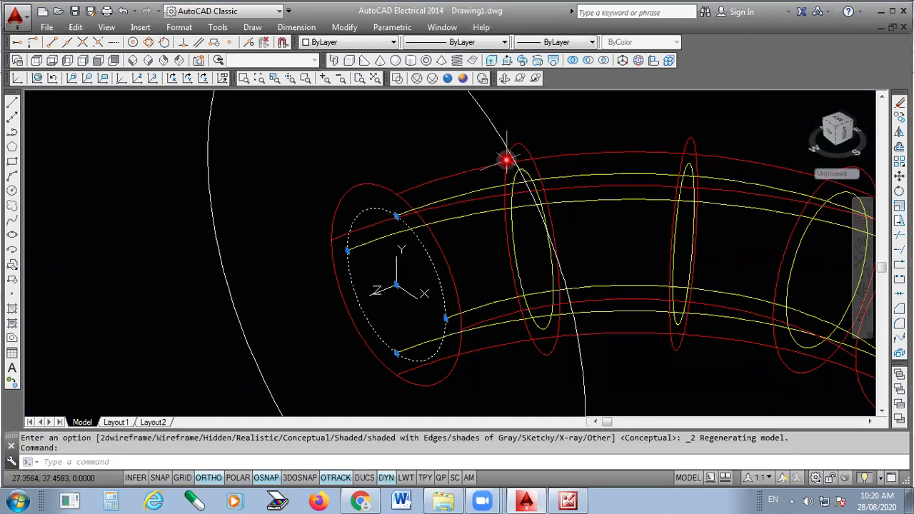
click(492, 60)
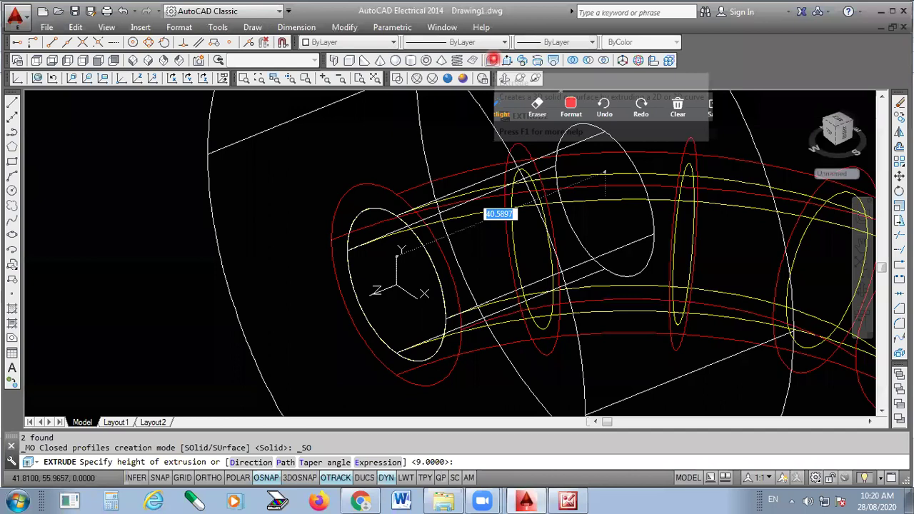
shift+middle_drag(604, 172, 196, 271)
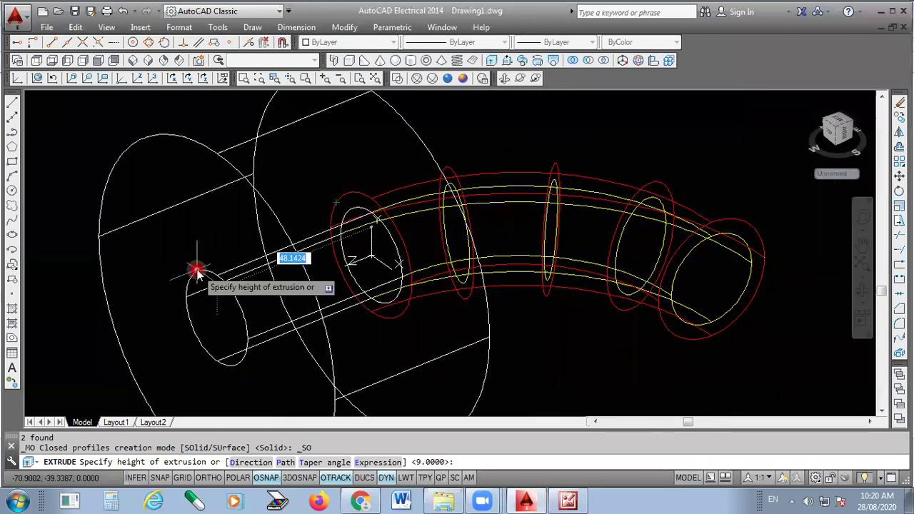
click(463, 79)
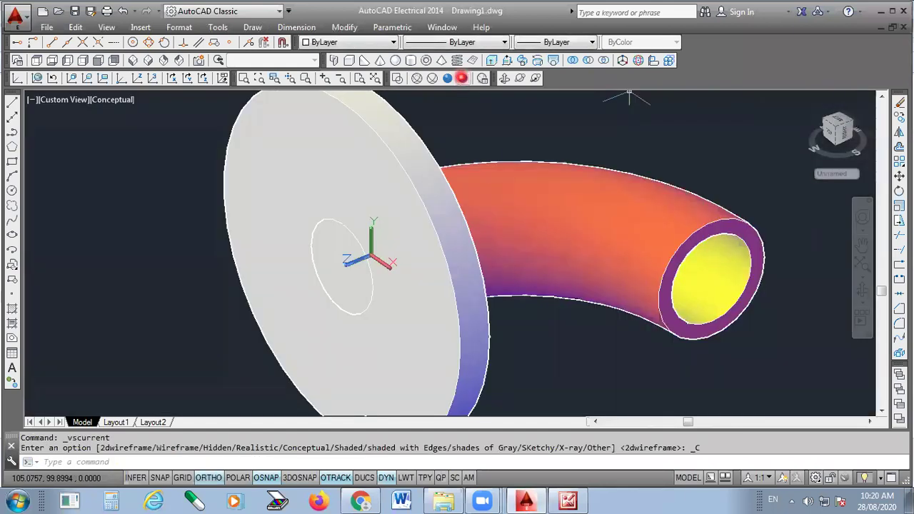
- Switch to 2D wireframe and set the colour of the large flange disc to Cyan
click(400, 78)
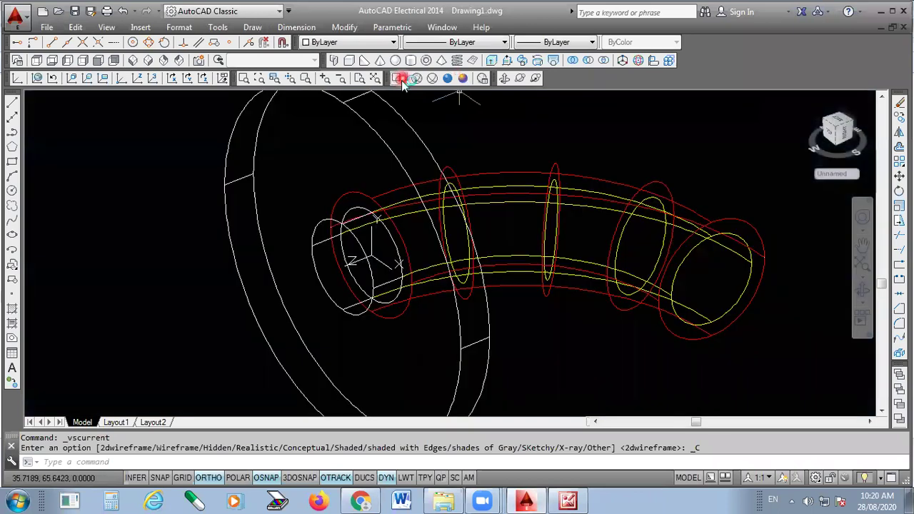
click(402, 164)
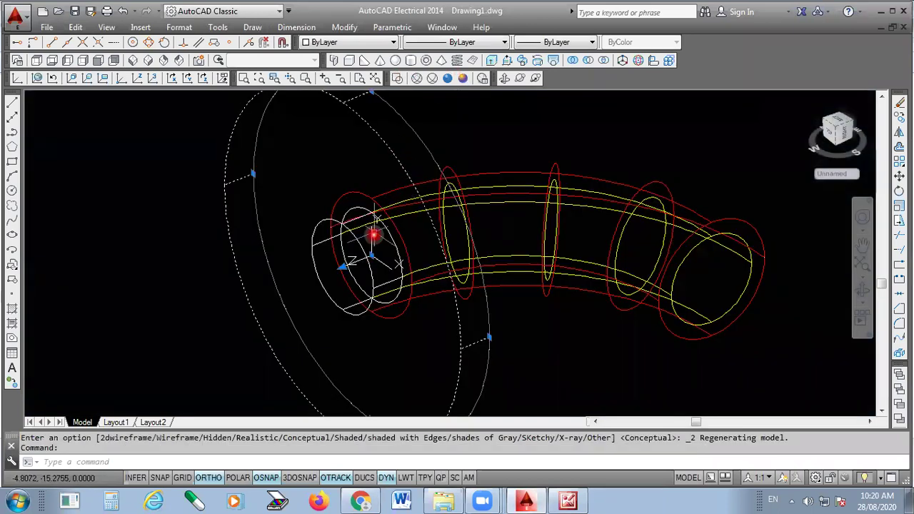
click(394, 42)
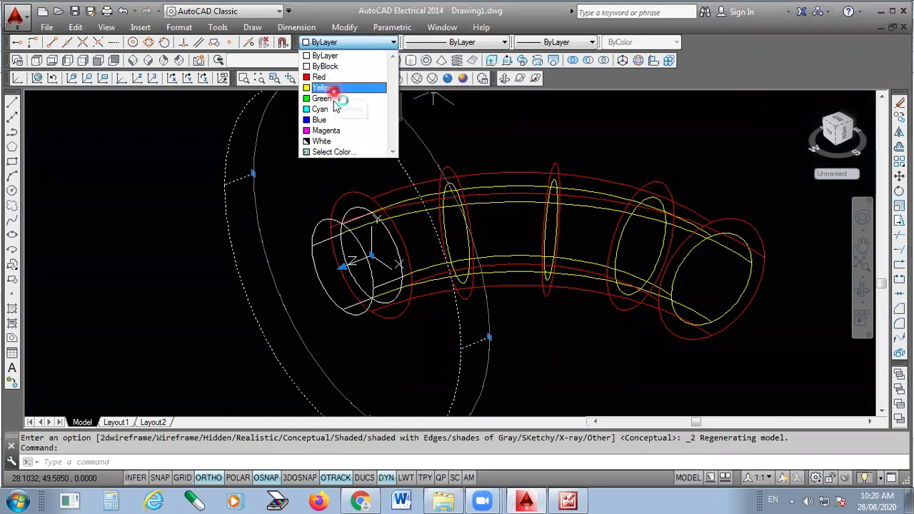
click(339, 97)
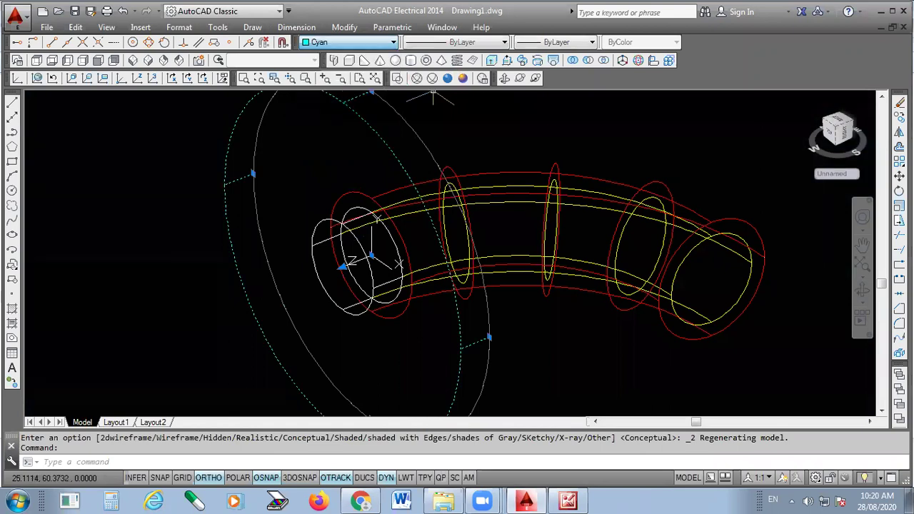
key(Escape)
- Set the colour of the small cylinder in the flange's centre to Magenta and show the model in Conceptual style
click(315, 247)
click(347, 41)
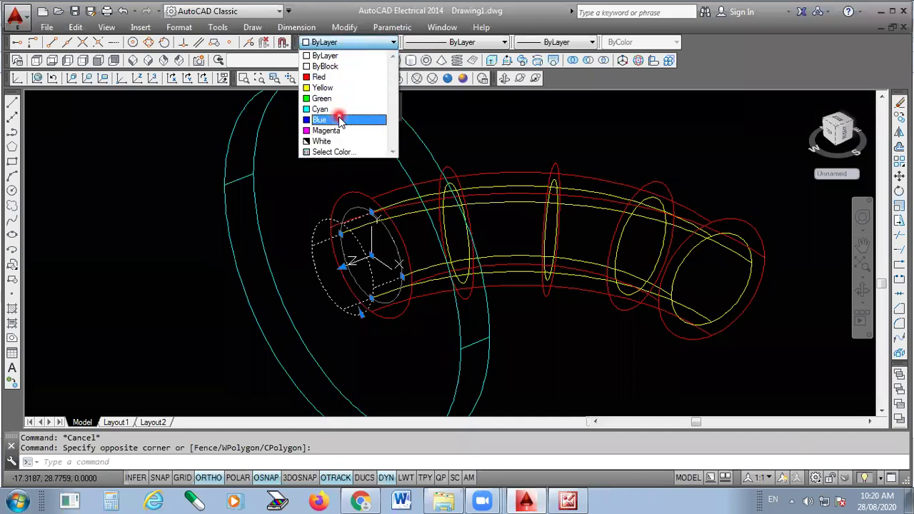
click(340, 130)
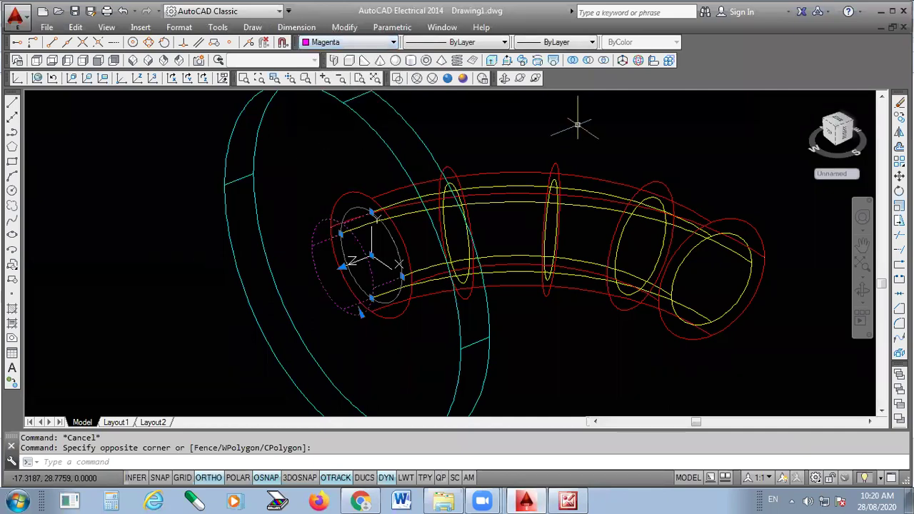
click(464, 80)
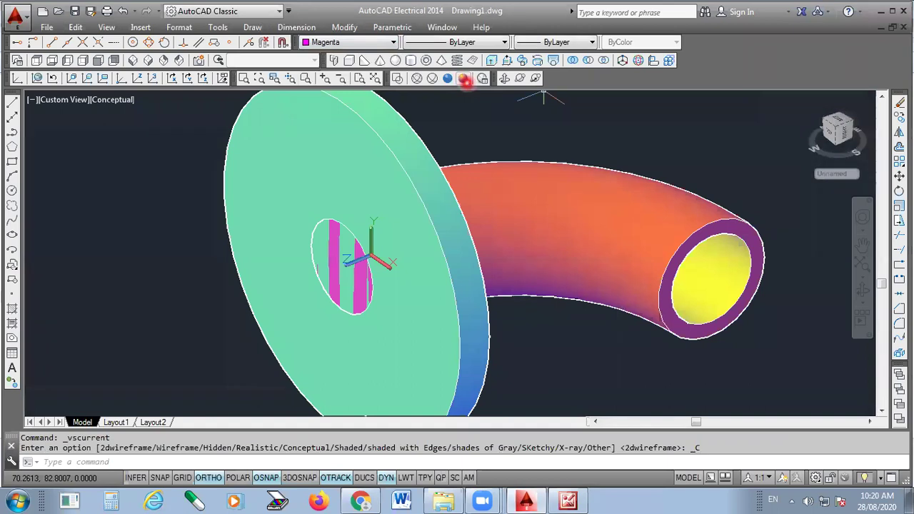
key(Escape)
scroll(411, 125, down, 3)
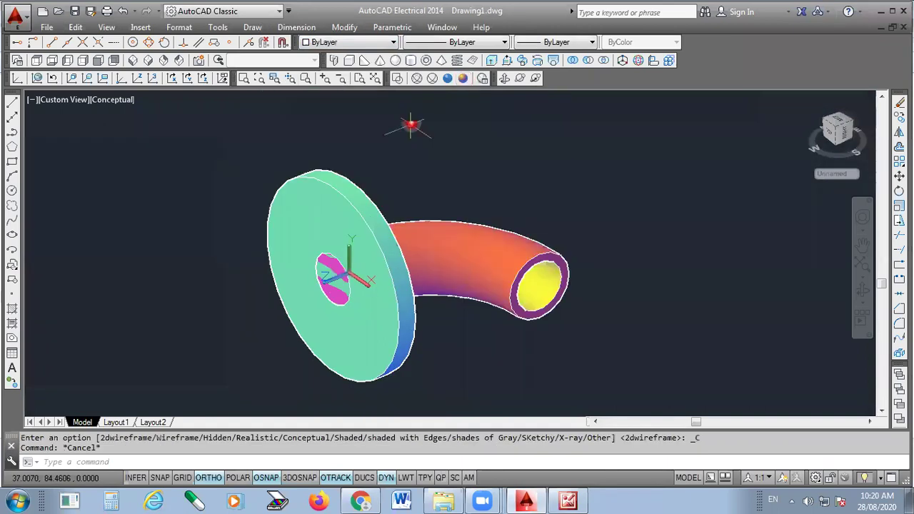
- Subtract the magenta cylinder from the cyan flange disc in 2D wireframe, then return to the Conceptual style
click(399, 79)
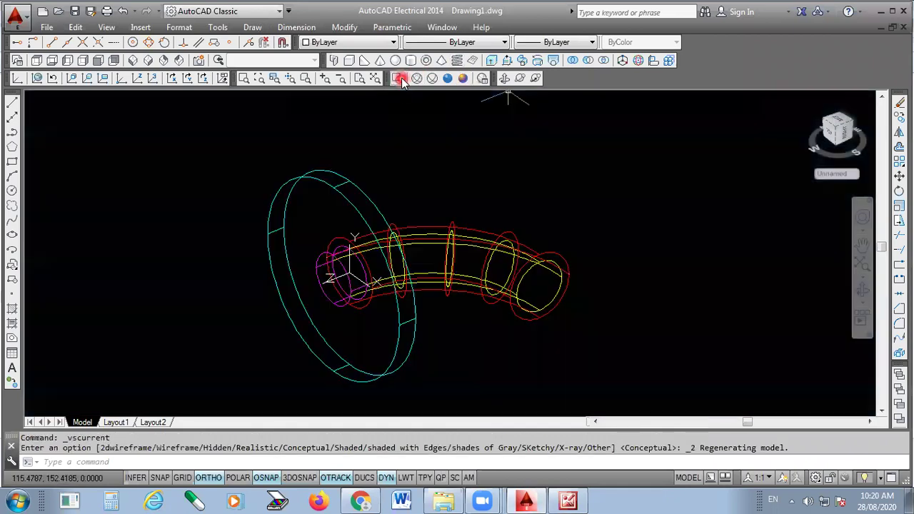
click(586, 59)
scroll(357, 240, up, 2)
scroll(357, 240, up, 2)
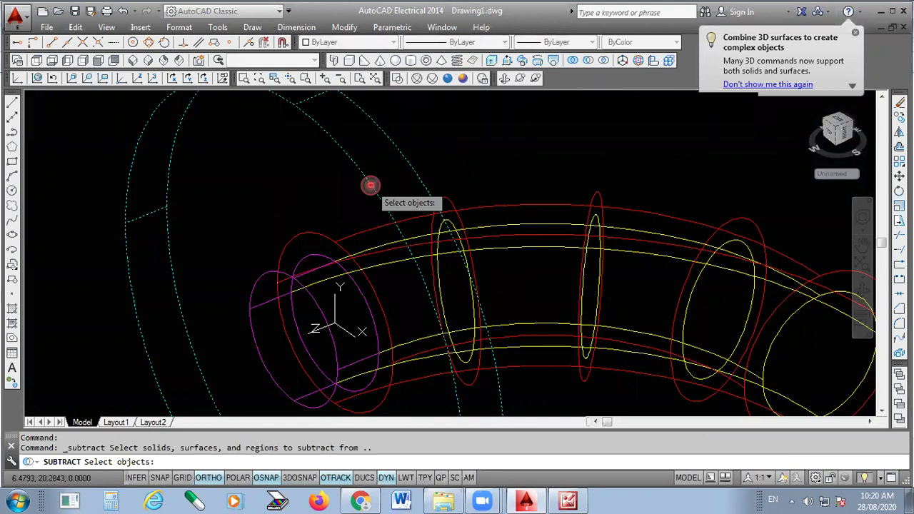
click(371, 185)
key(Return)
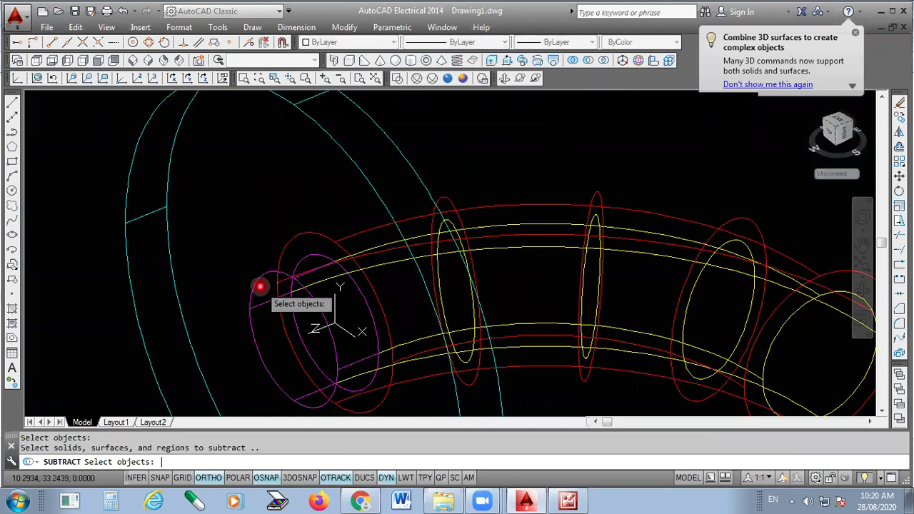
click(256, 284)
key(Return)
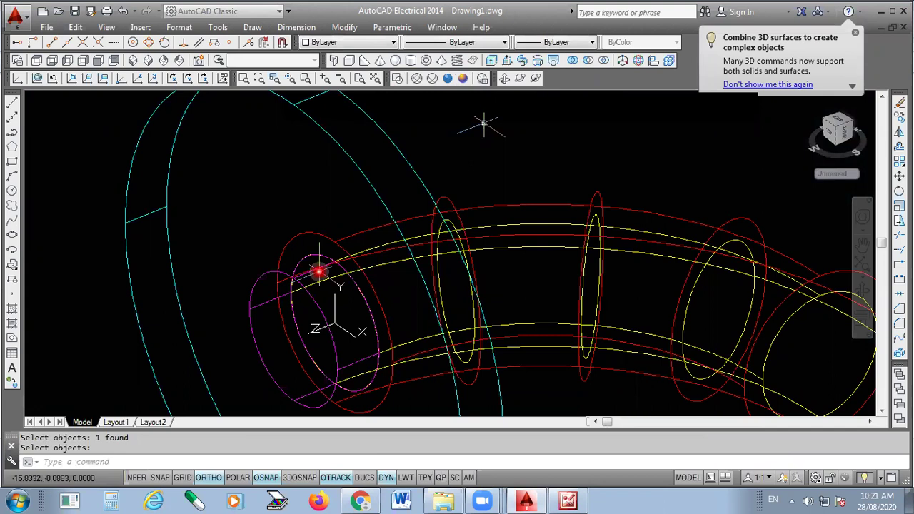
click(462, 78)
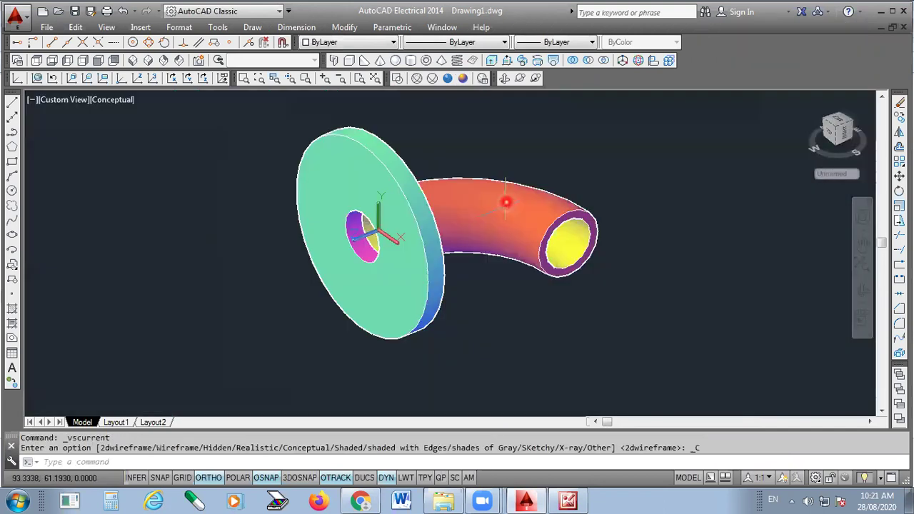
- Check the flange diameter, thickness and bore on the modeling_08 reference drawing and return to the AutoCAD model
click(532, 500)
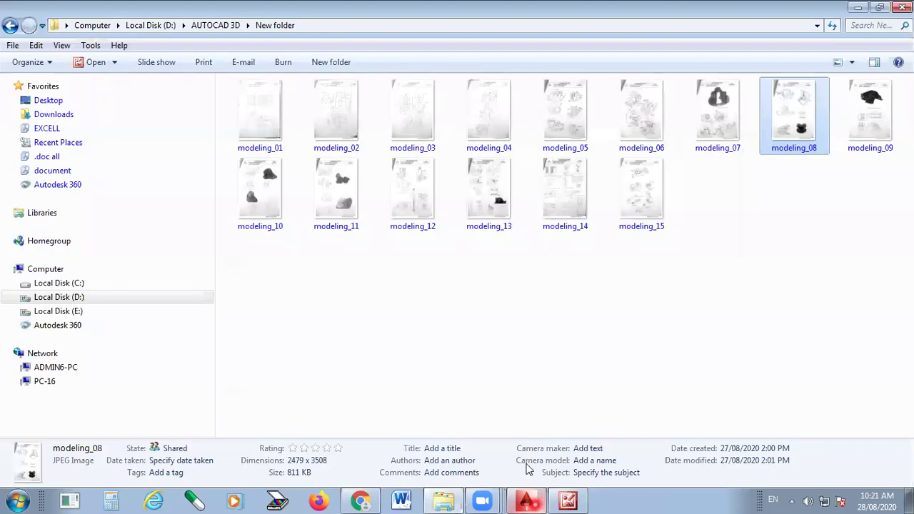
click(569, 500)
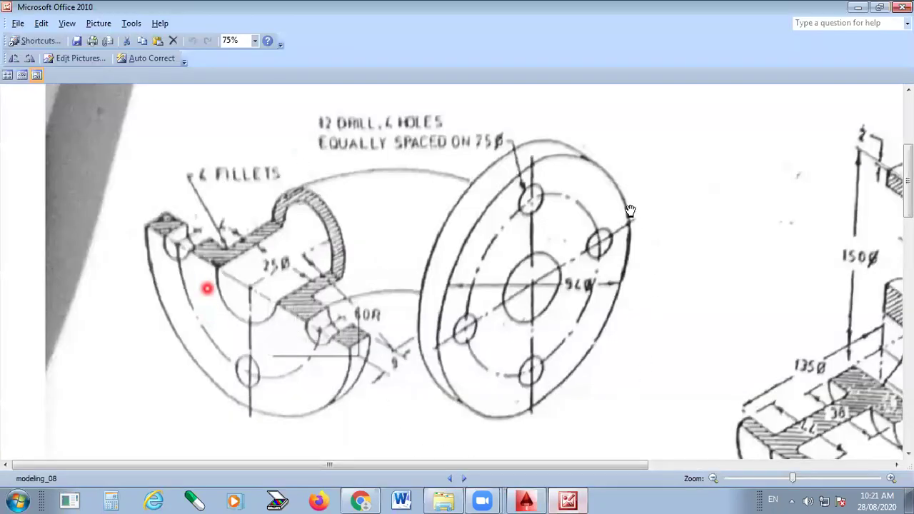
click(491, 373)
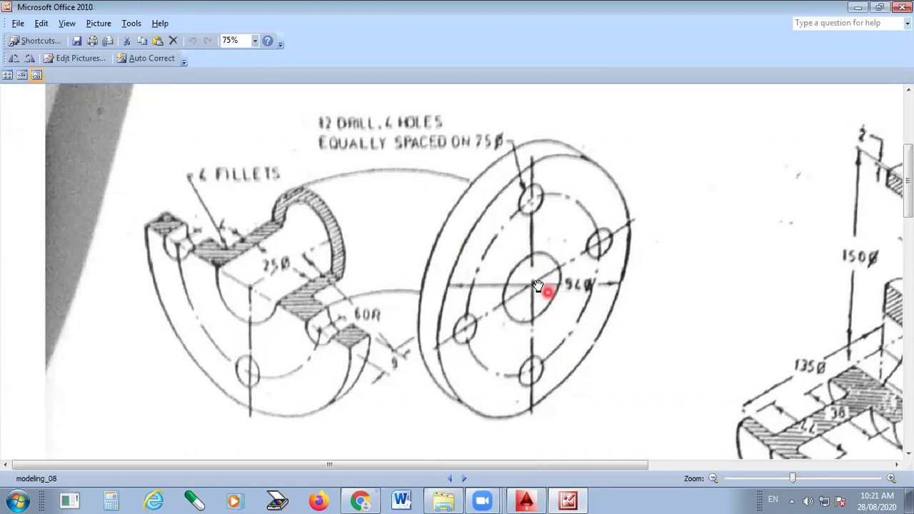
click(537, 499)
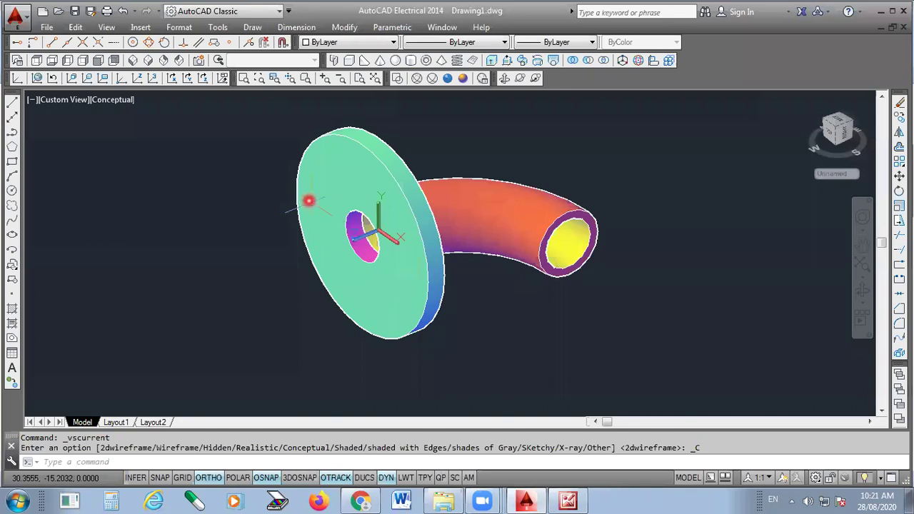
- Place the UCS origin at the centre of the pipe's open end with the Z axis pointing outward along the pipe
scroll(582, 260, up, 3)
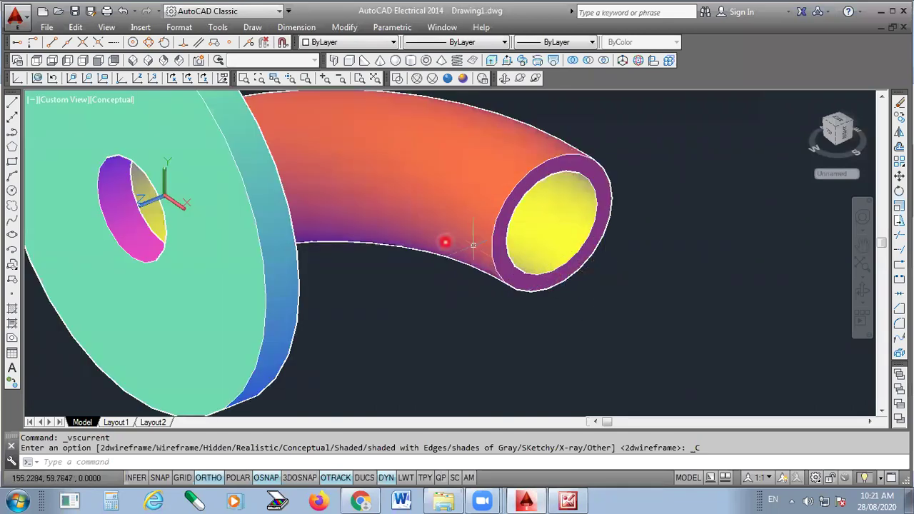
click(141, 80)
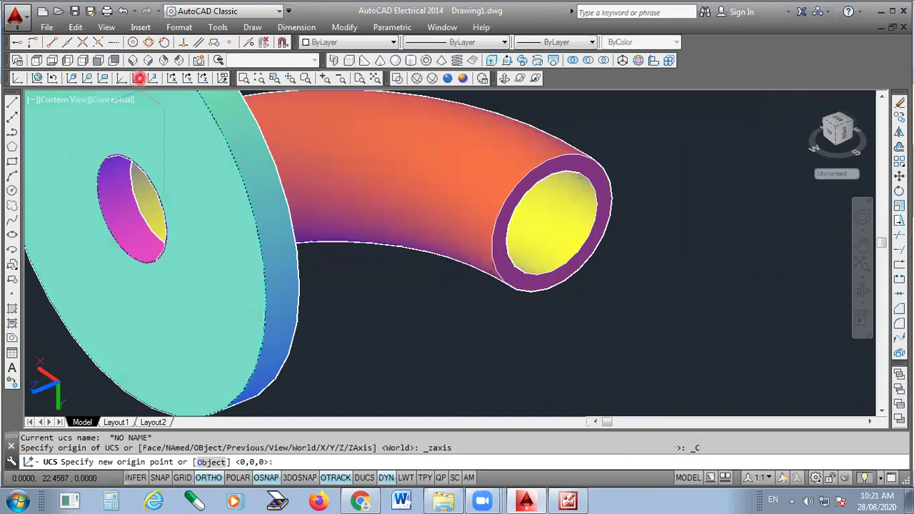
click(550, 225)
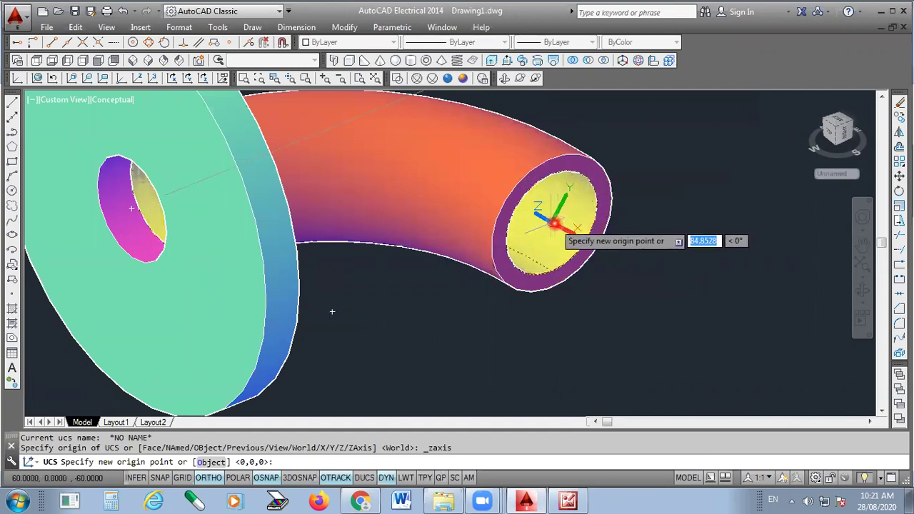
click(555, 223)
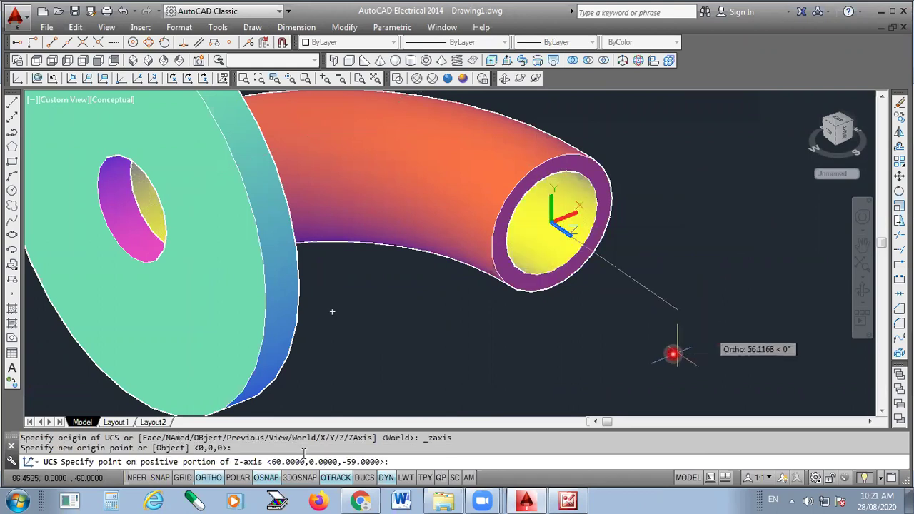
click(697, 310)
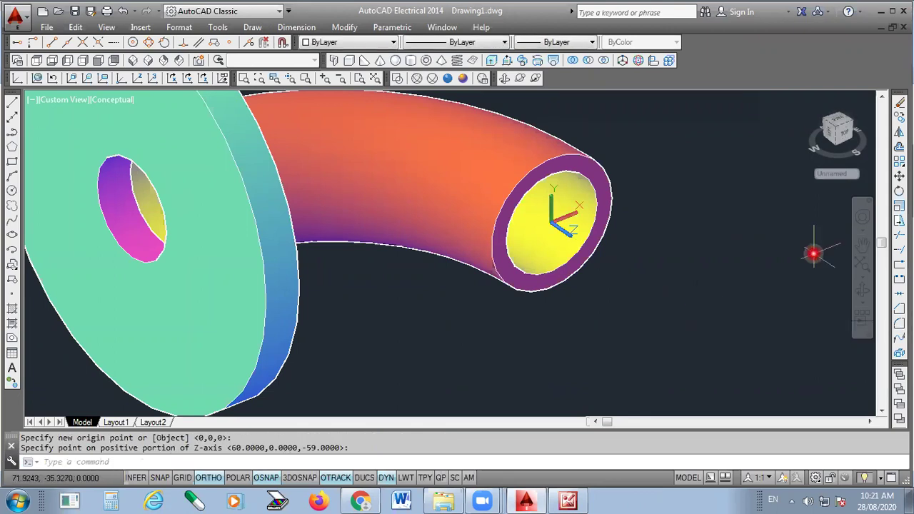
scroll(343, 392, down, 2)
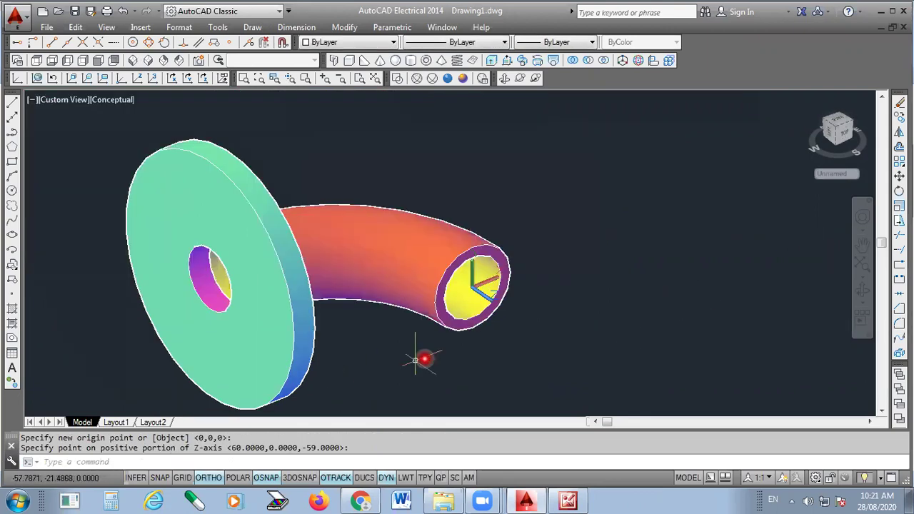
- Draw a 96 mm diameter circle centred on the open end of the pipe
click(12, 190)
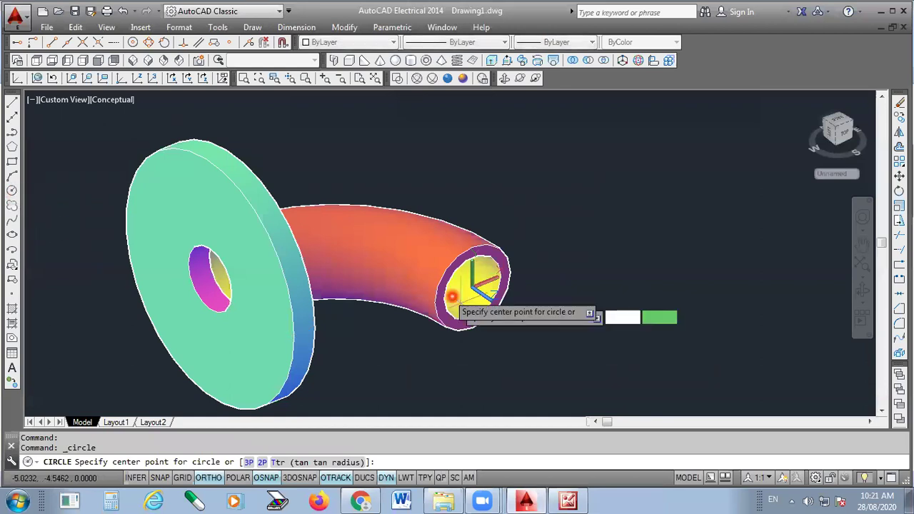
scroll(500, 306, up, 3)
scroll(517, 309, down, 1)
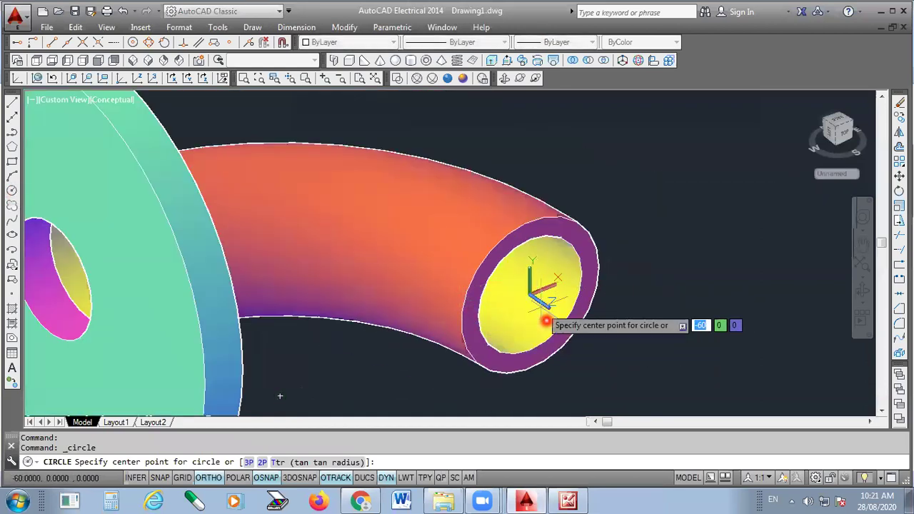
scroll(476, 315, down, 2)
click(517, 289)
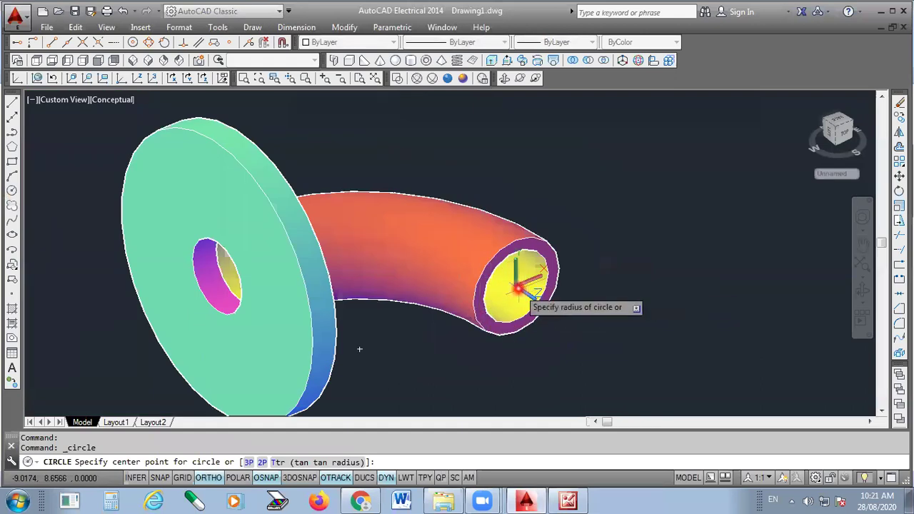
text(96)
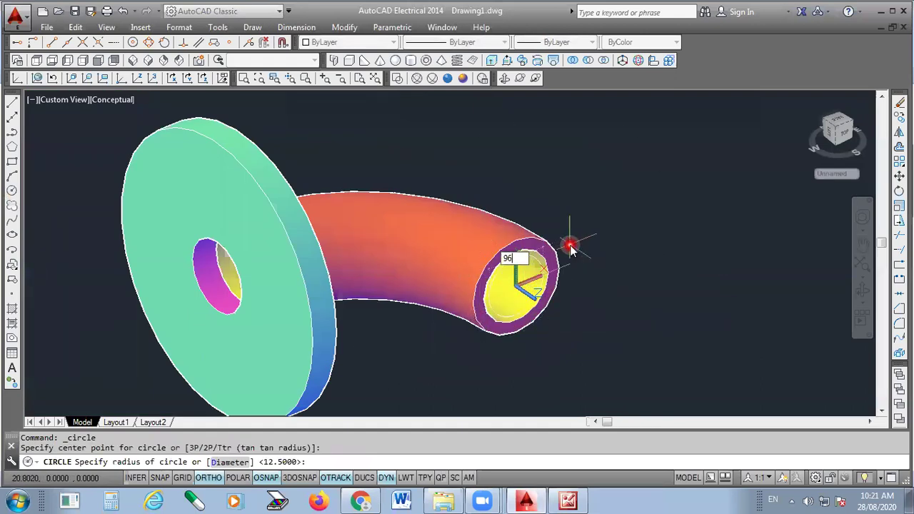
key(Return)
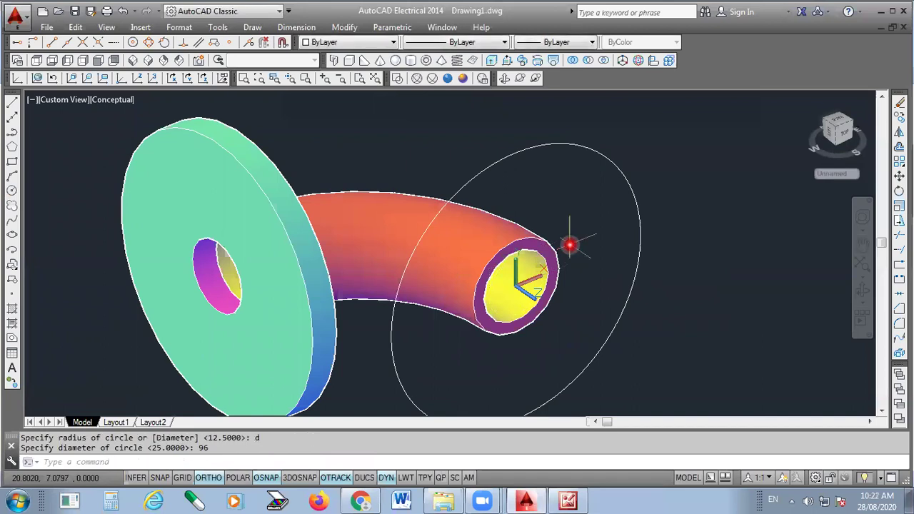
- Draw a concentric 25 mm diameter circle at the pipe's open end, checking the bore size on the reference drawing
key(Return)
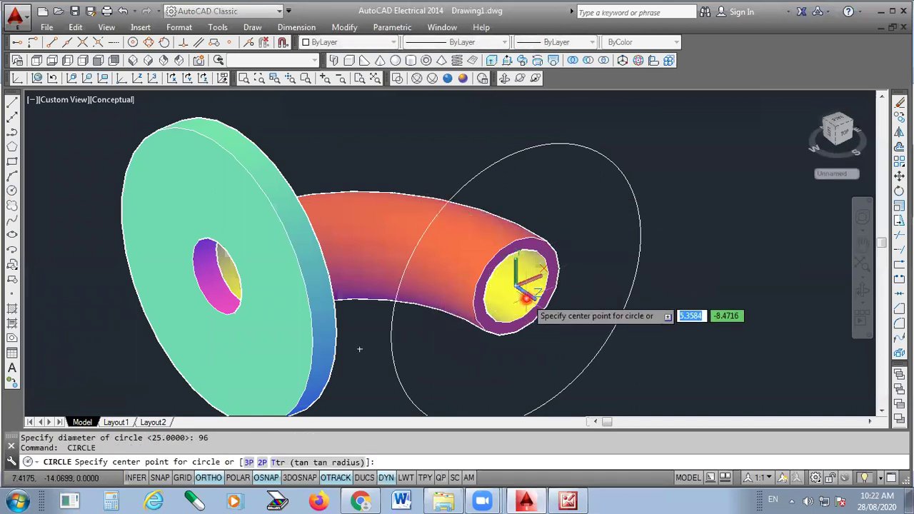
click(519, 286)
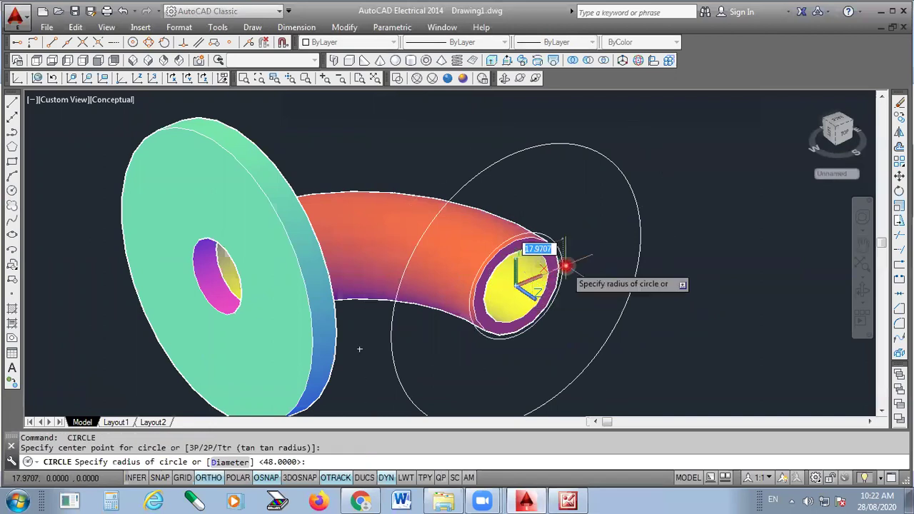
click(569, 500)
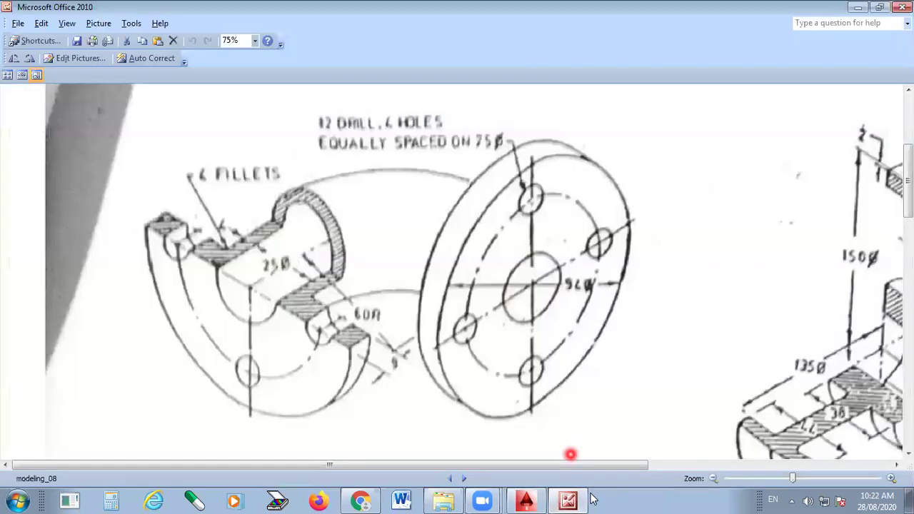
click(568, 500)
text(d)
key(Return)
text(25)
key(Return)
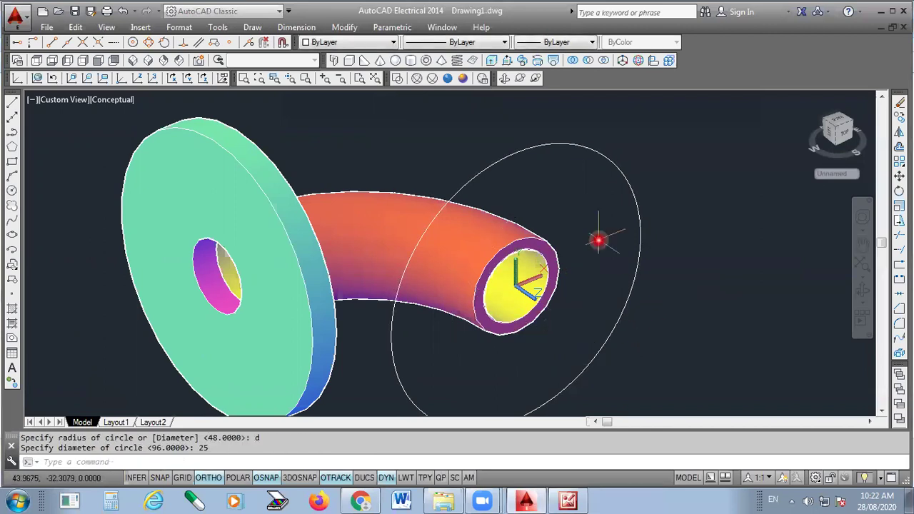
- Switch to 2D wireframe and extrude the new 96 mm and 25 mm circles together 9 mm outward from the pipe end
click(397, 78)
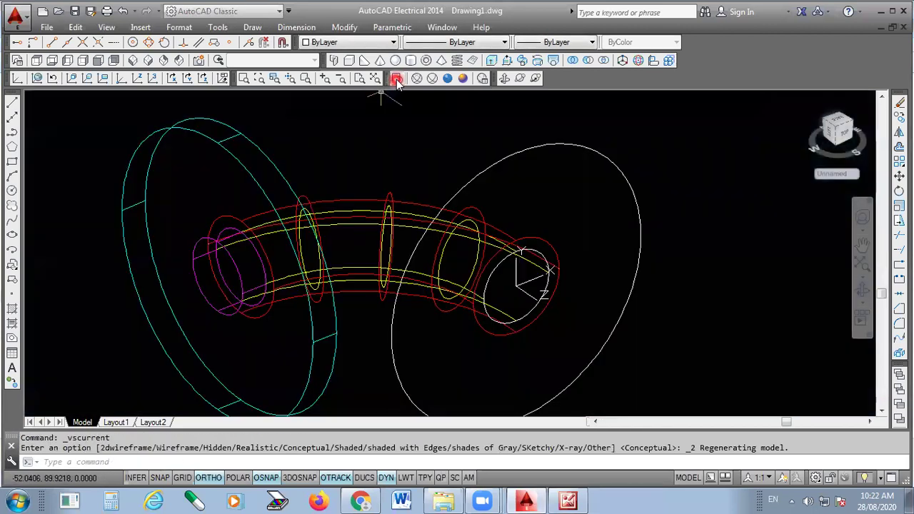
click(612, 163)
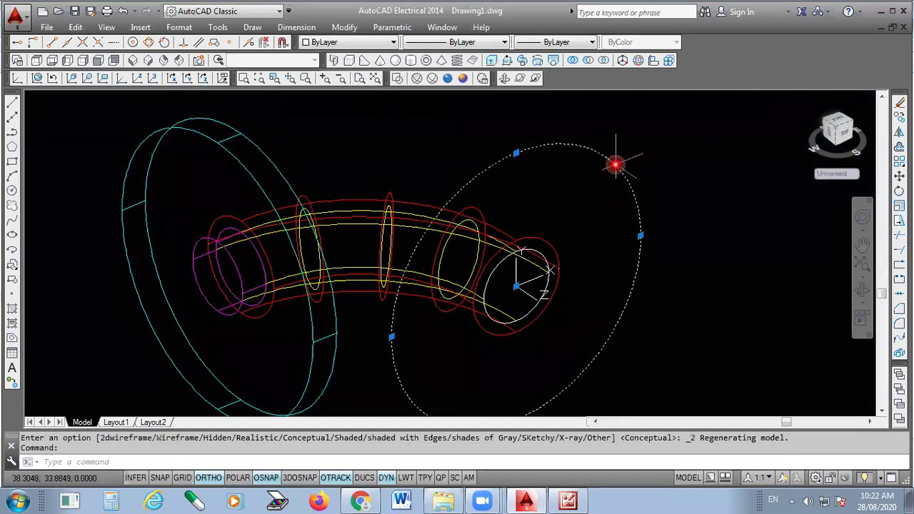
scroll(532, 251, up, 3)
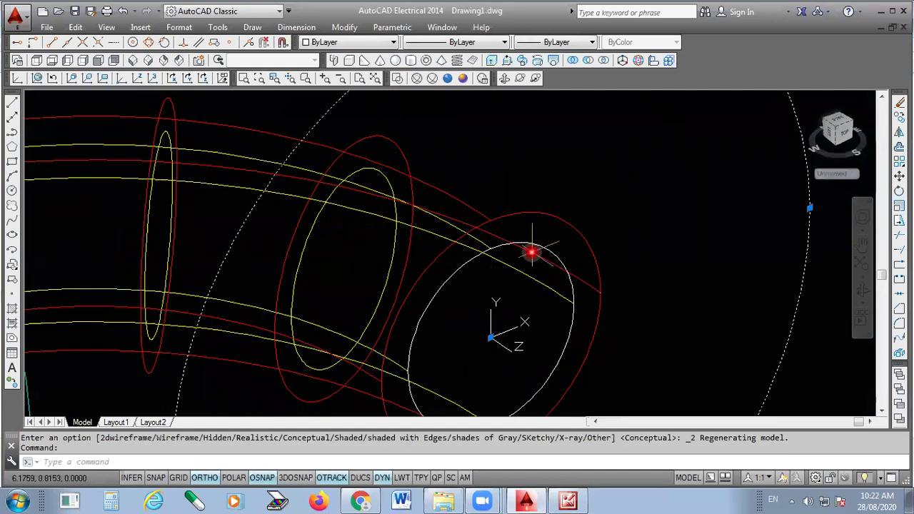
click(532, 251)
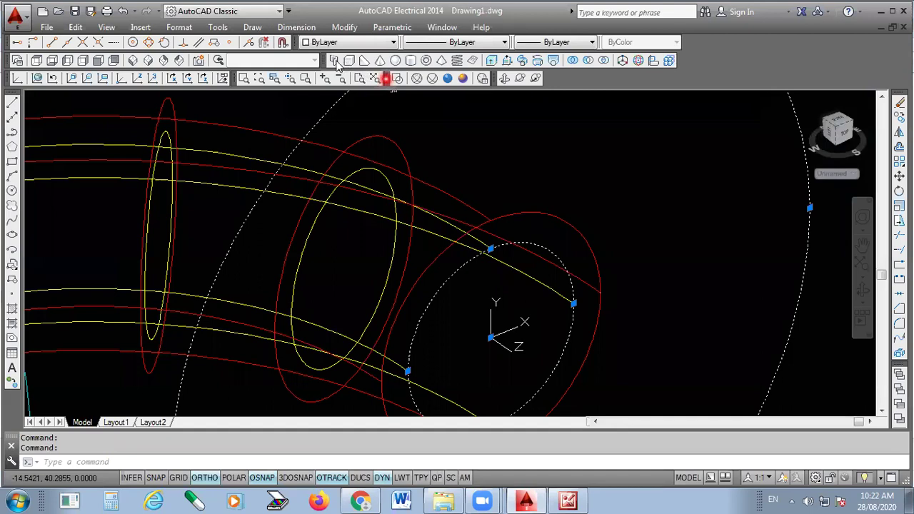
click(491, 61)
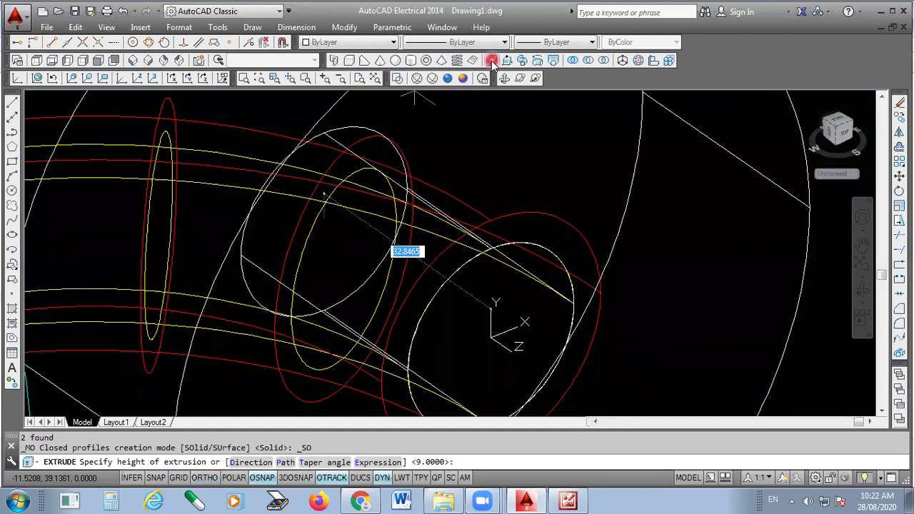
shift+middle_drag(493, 152, 556, 266)
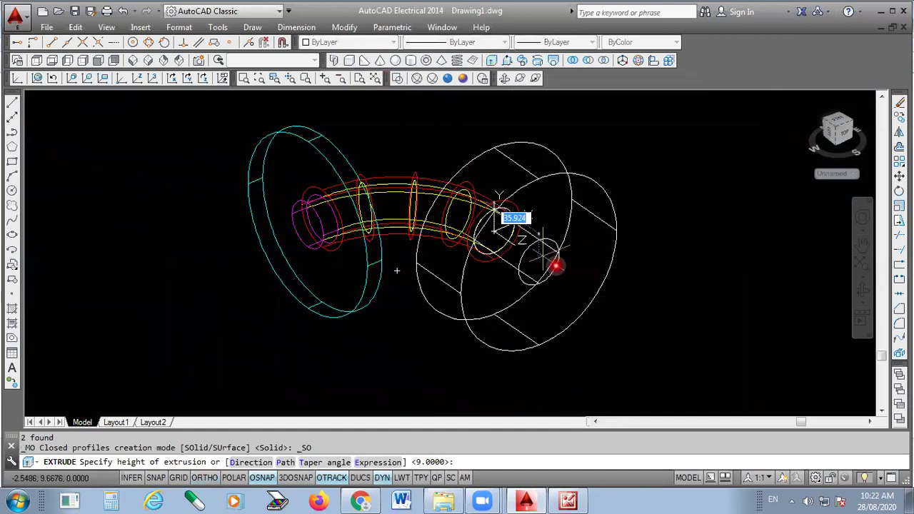
text(9)
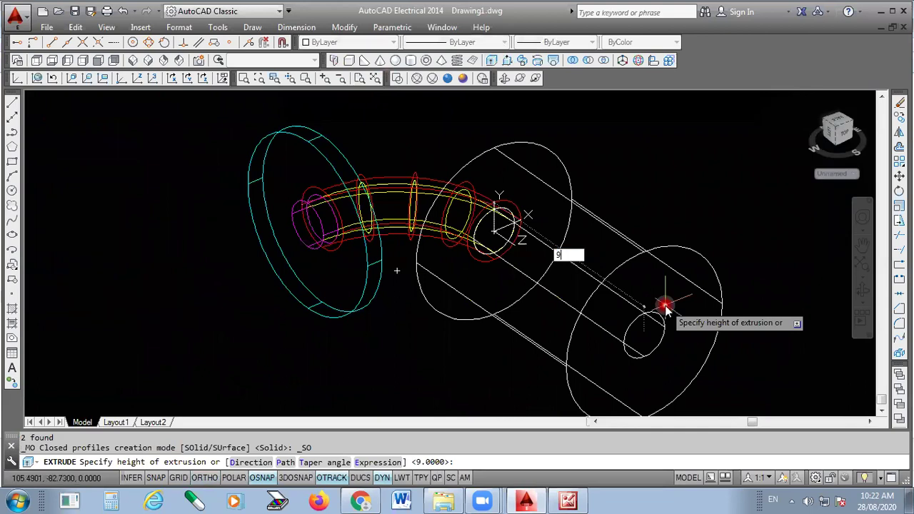
key(Return)
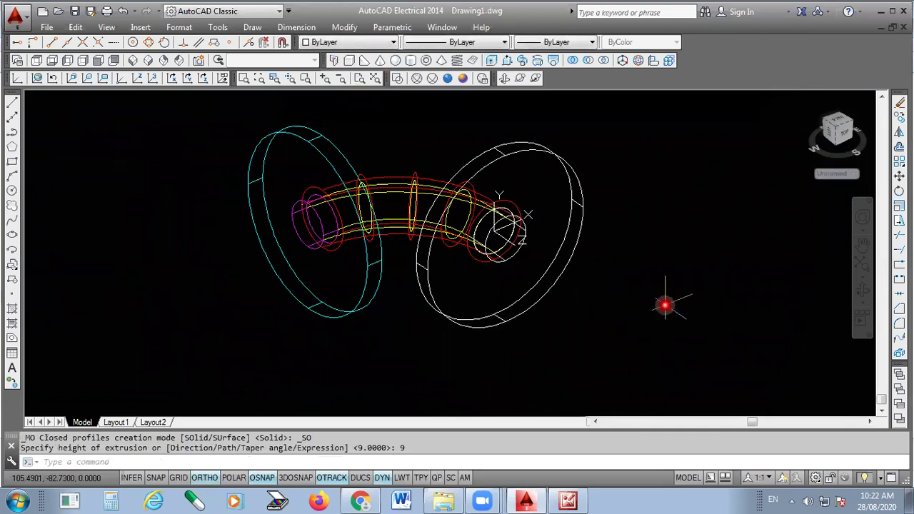
- Set the colour of the newly extruded large flange disc to Cyan
click(546, 151)
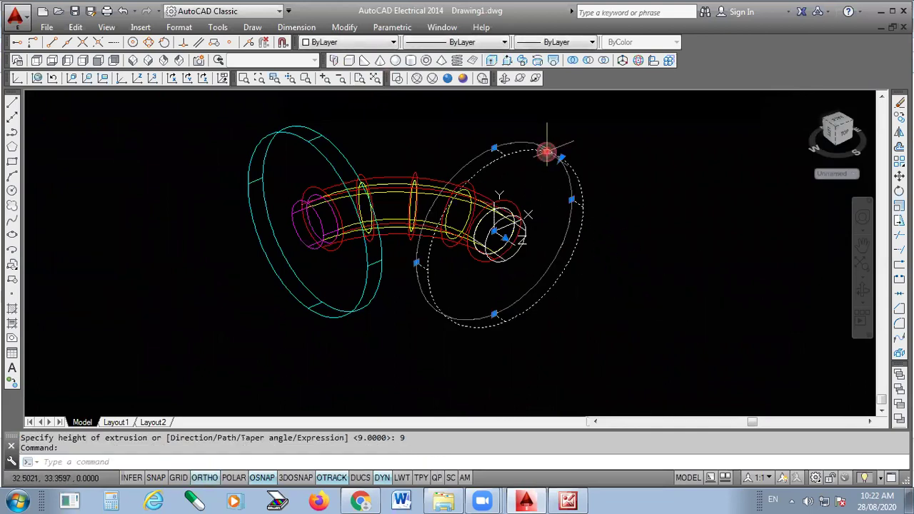
click(358, 42)
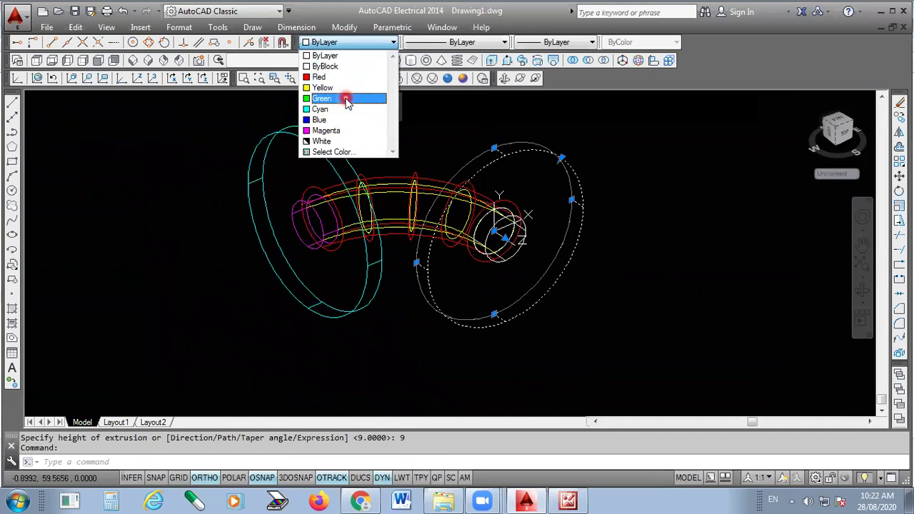
click(344, 107)
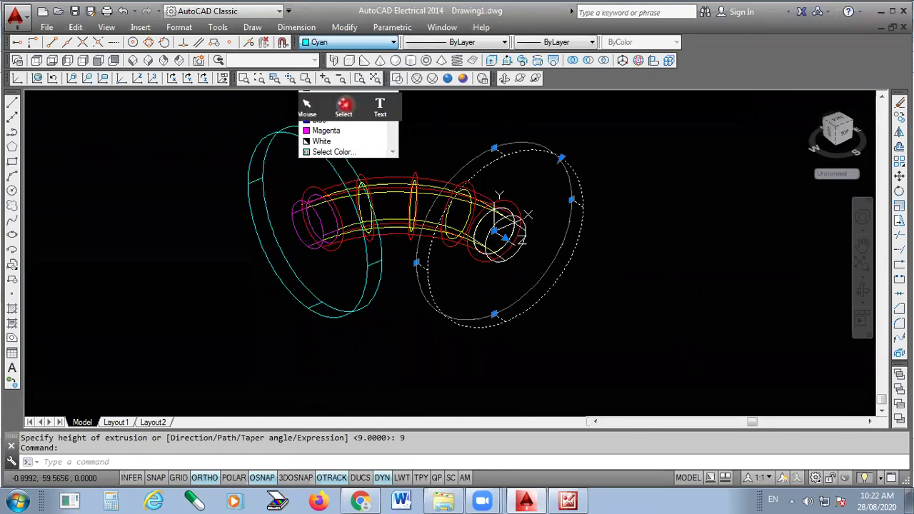
- Set the colour of the small cylinder inside the second flange disc to Magenta
scroll(515, 242, up, 5)
click(350, 42)
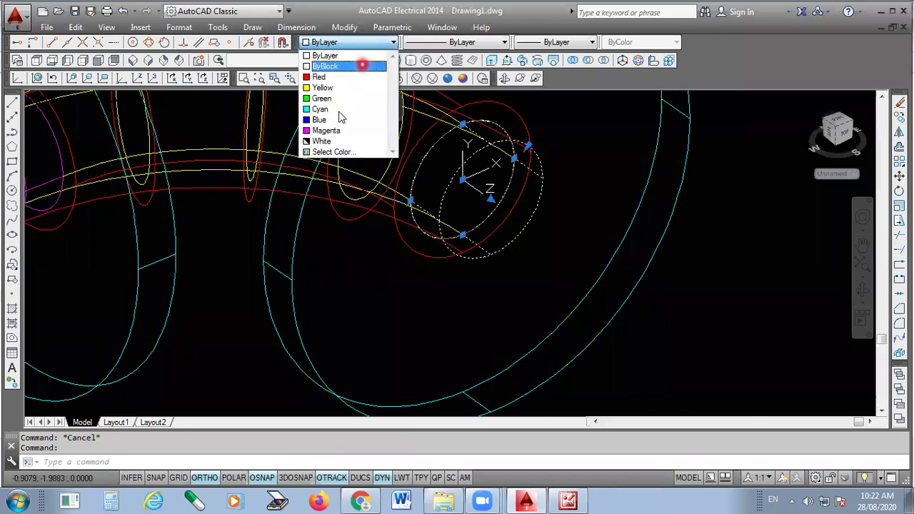
click(338, 130)
- Subtract the small magenta cylinder from the second cyan flange disc to open its bore
scroll(606, 359, down, 3)
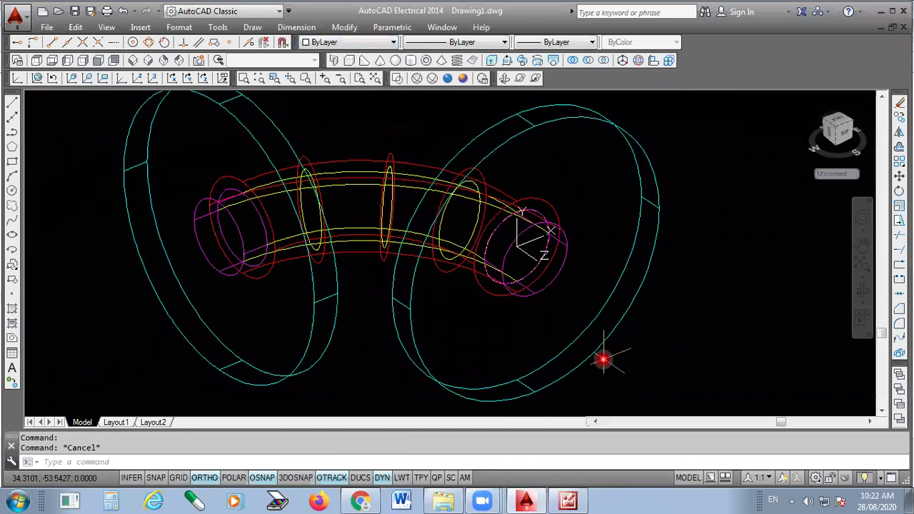
scroll(606, 359, down, 2)
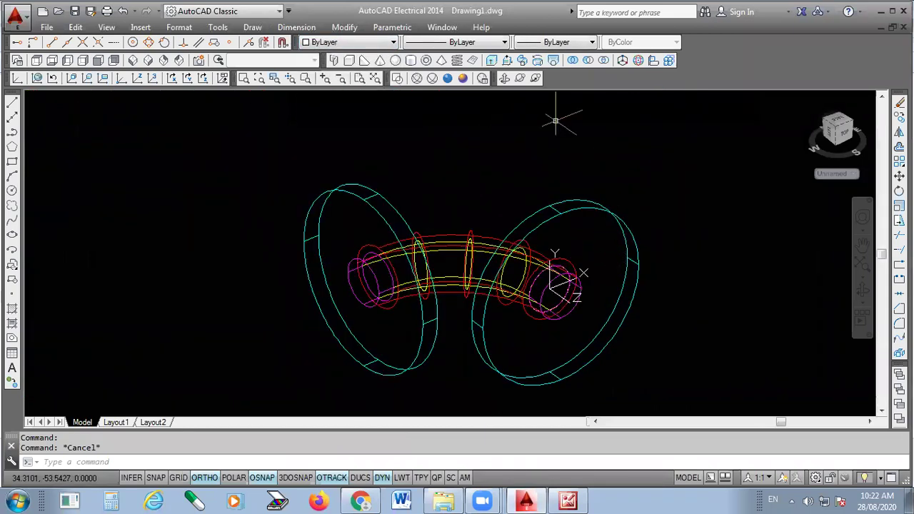
click(588, 62)
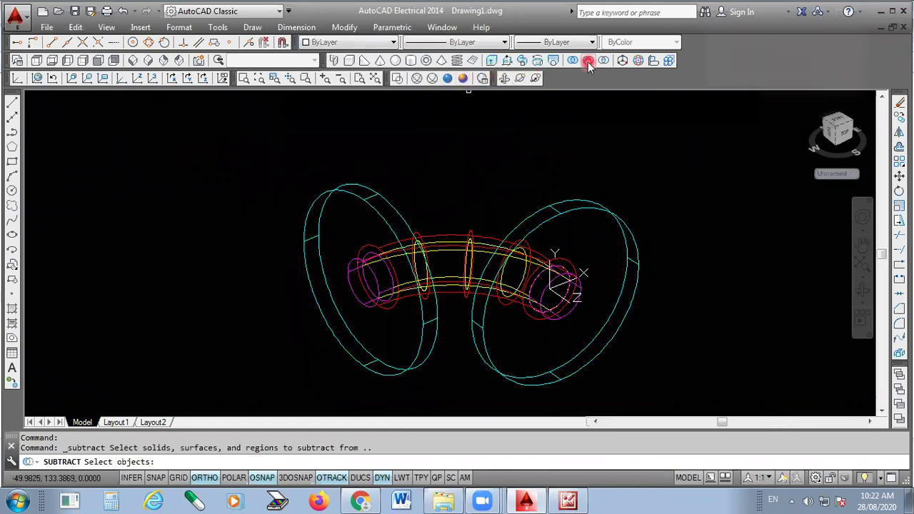
click(601, 337)
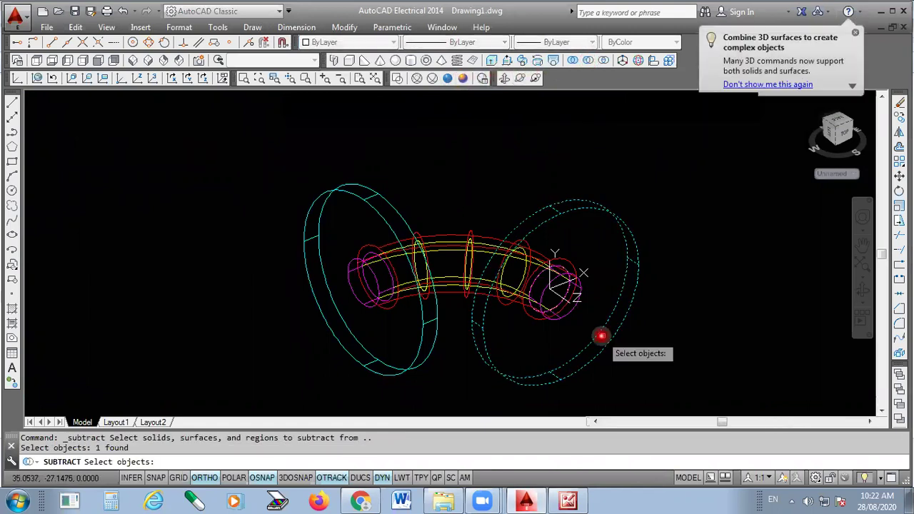
key(Return)
scroll(579, 327, up, 5)
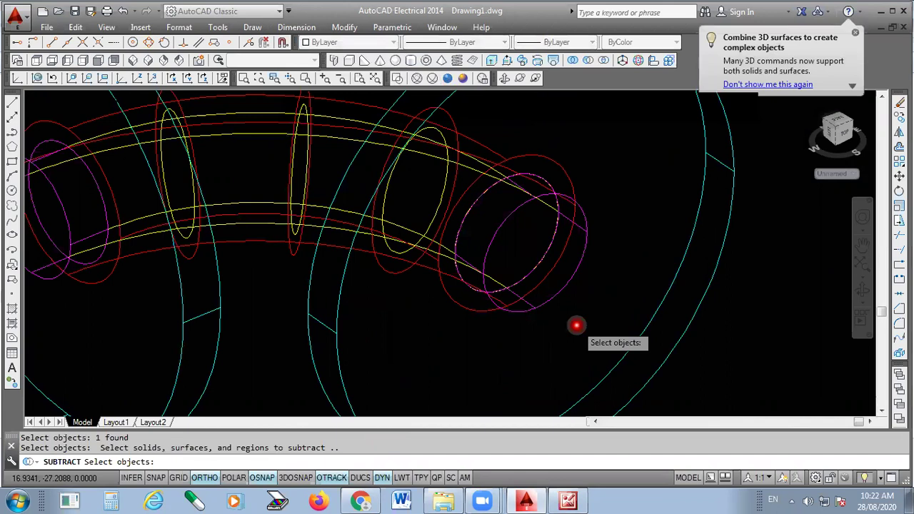
scroll(579, 314, up, 2)
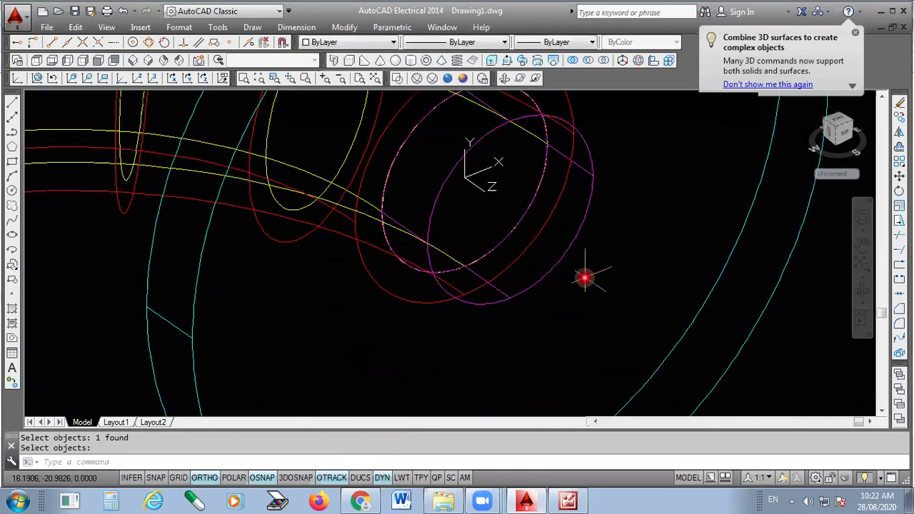
scroll(485, 125, down, 5)
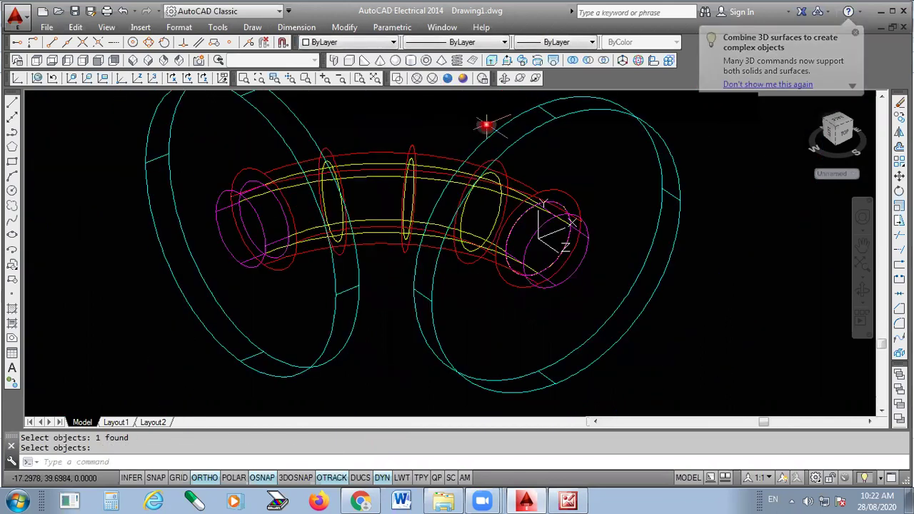
- Shade the model in Conceptual style, inspect both flange bores, and compare the model with the sectioned flange on the modeling_08 reference drawing
click(463, 77)
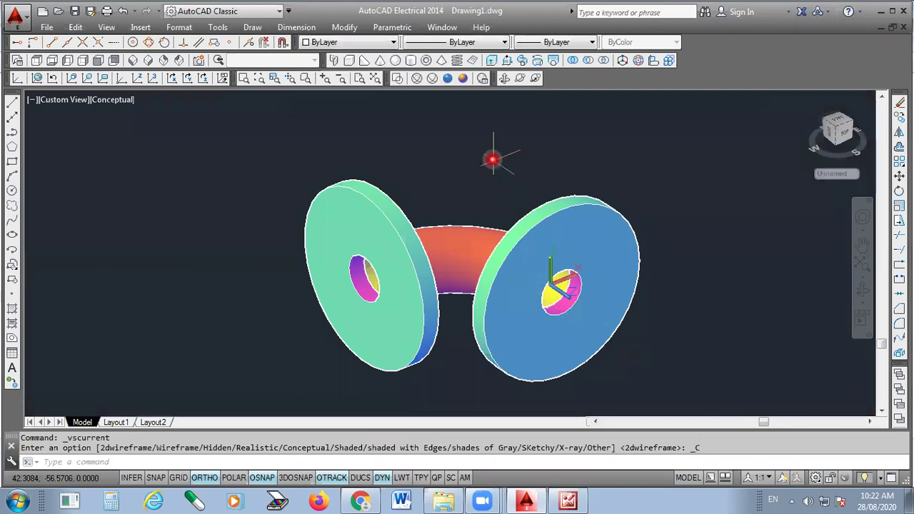
click(507, 80)
drag(502, 324, 584, 295)
drag(572, 335, 550, 317)
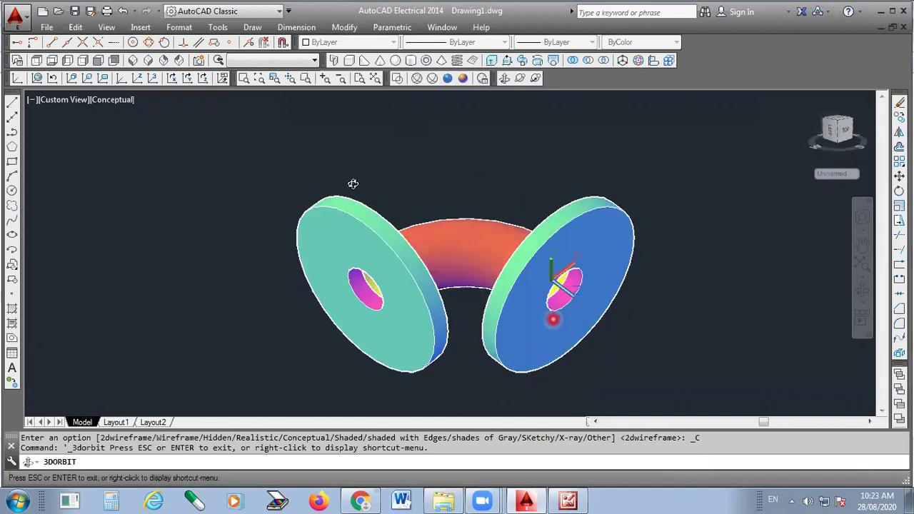
click(529, 499)
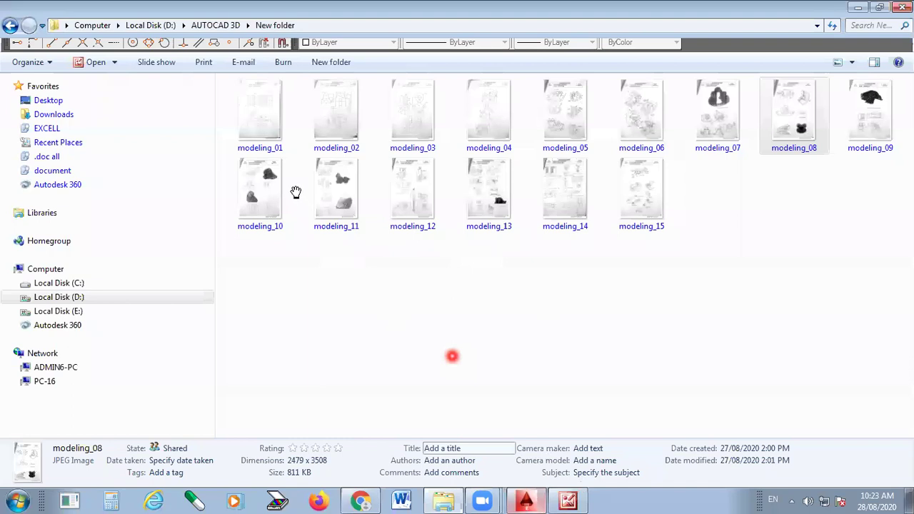
key(Return)
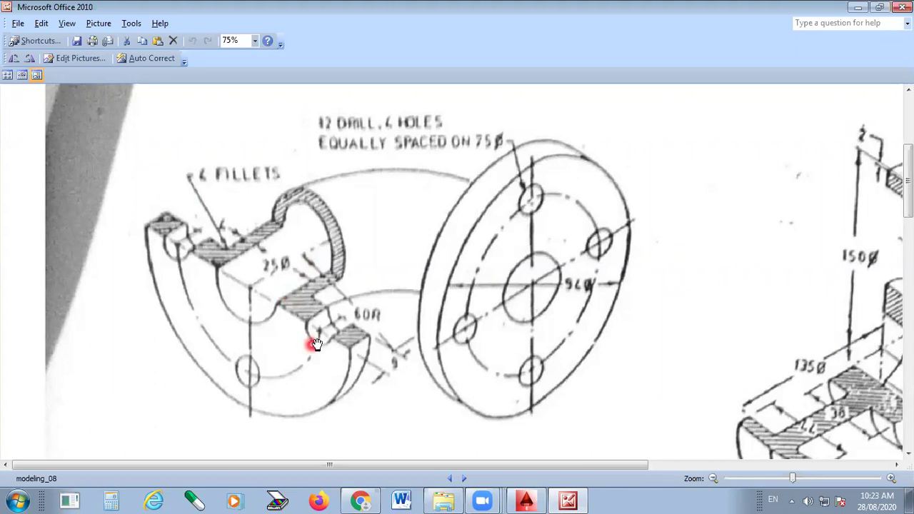
click(529, 500)
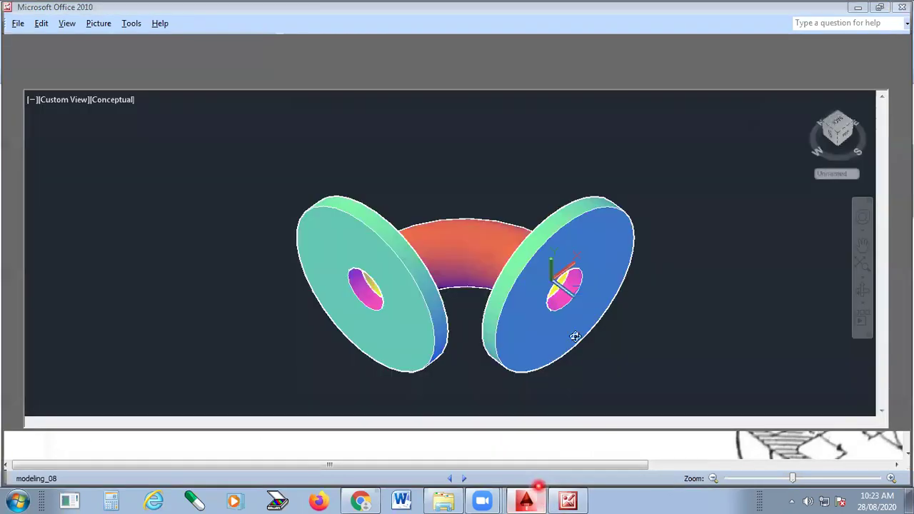
click(345, 266)
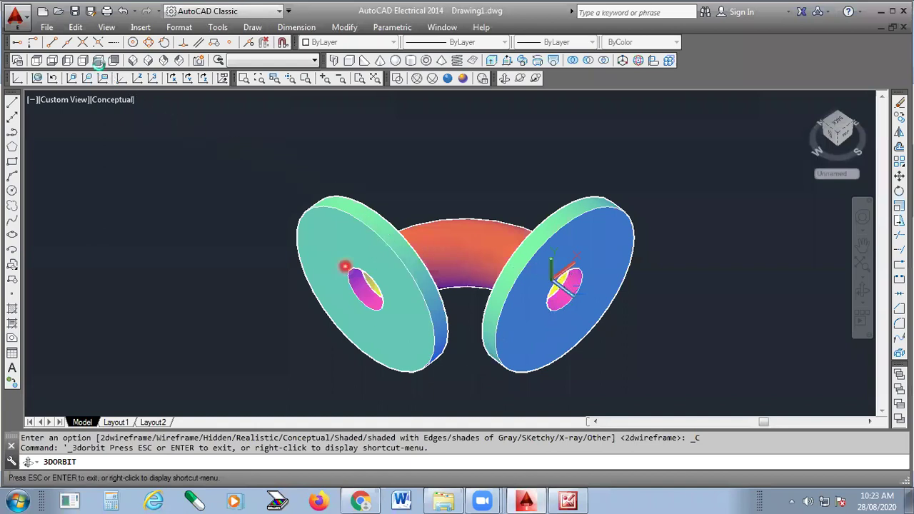
- In the front view, draw a rectangle from the side-on flange's inner face at the pipe axis, outward past its upper half, checking its placement in 3D
click(99, 62)
click(99, 61)
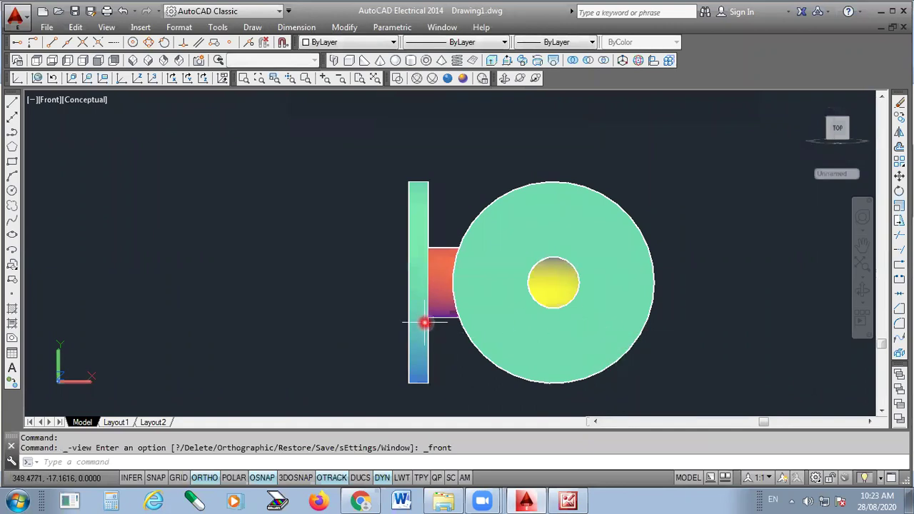
click(12, 162)
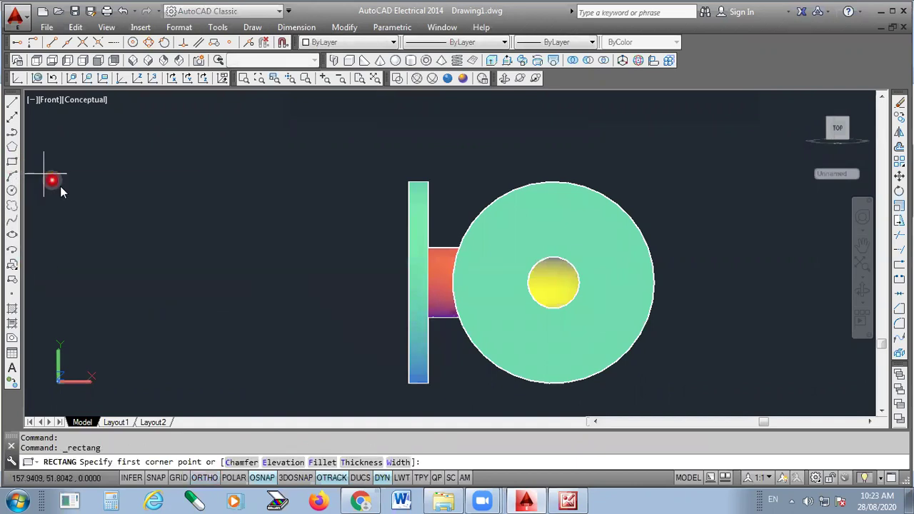
click(428, 283)
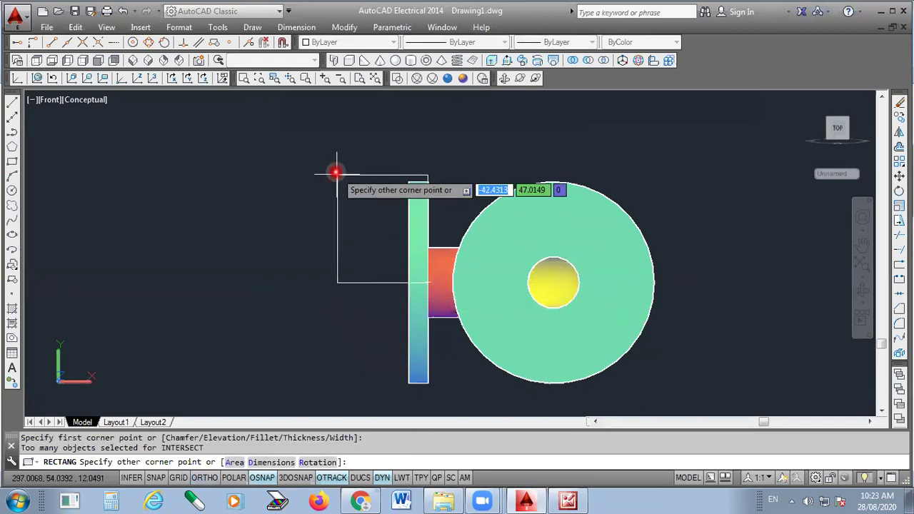
click(290, 142)
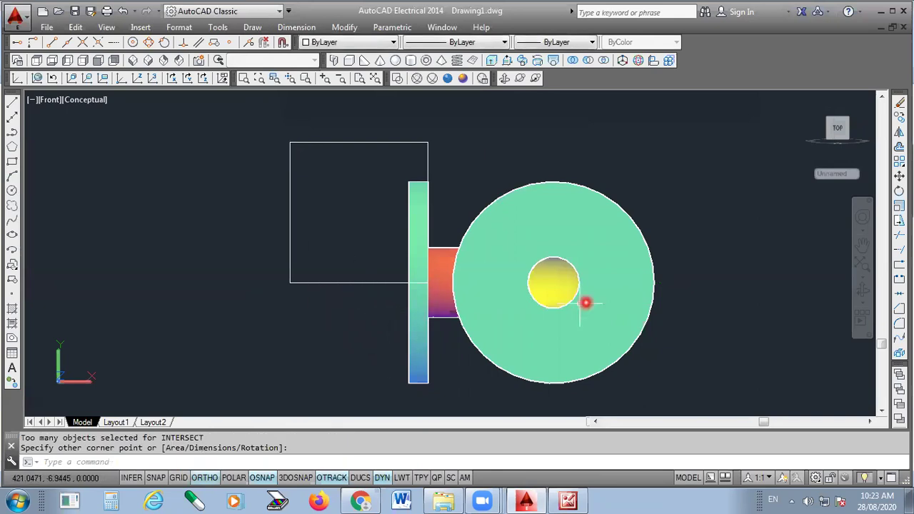
click(502, 79)
mouse_move(544, 313)
mouse_down()
mouse_move(483, 302)
mouse_move(545, 313)
mouse_up()
drag(479, 317, 405, 126)
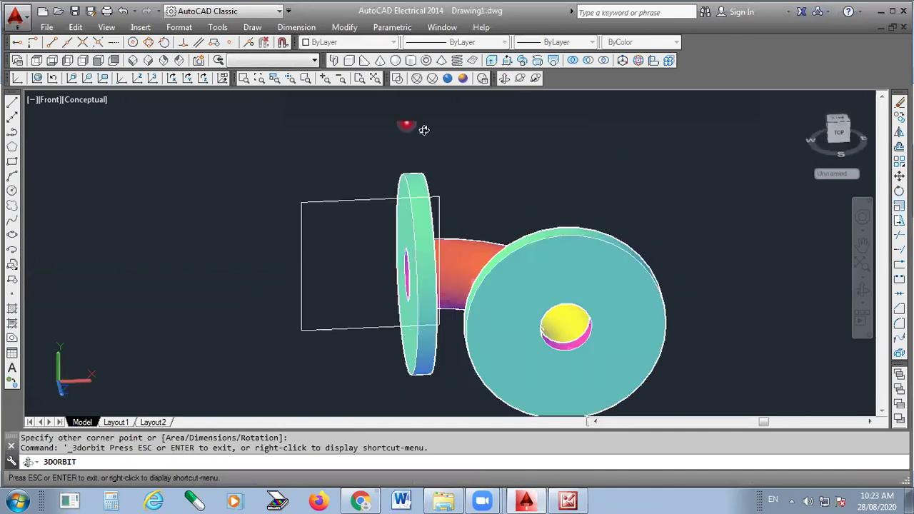
click(95, 63)
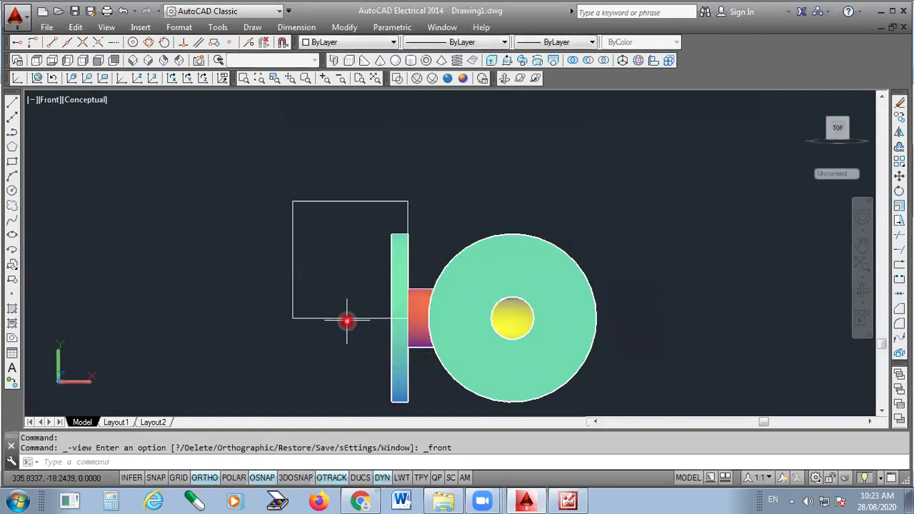
- Try to move the rectangle horizontally toward the pipe, using its lower corner at the flange's inner face as the base point
click(344, 318)
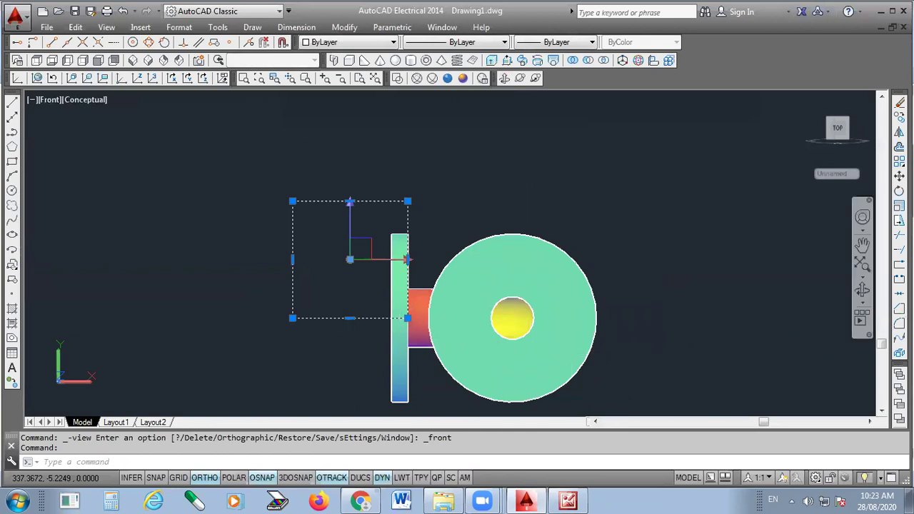
click(898, 178)
scroll(261, 368, up, 3)
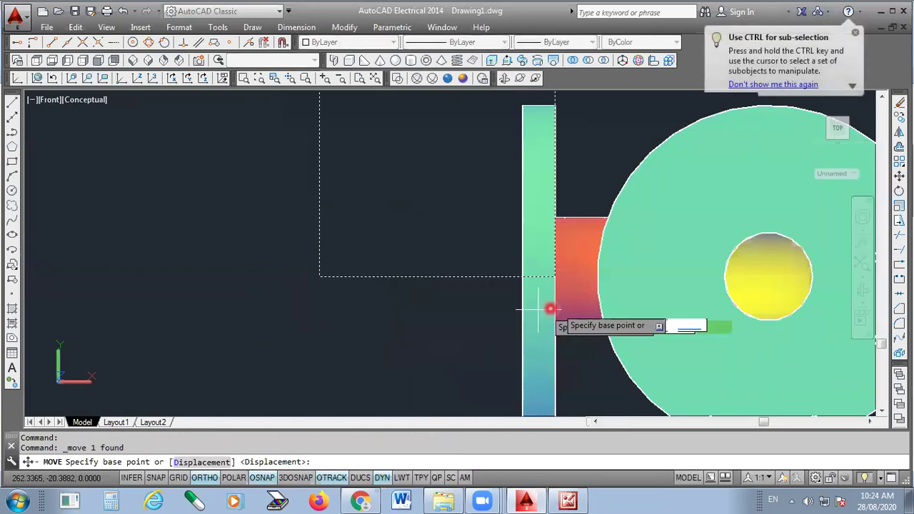
scroll(546, 293, up, 2)
click(537, 272)
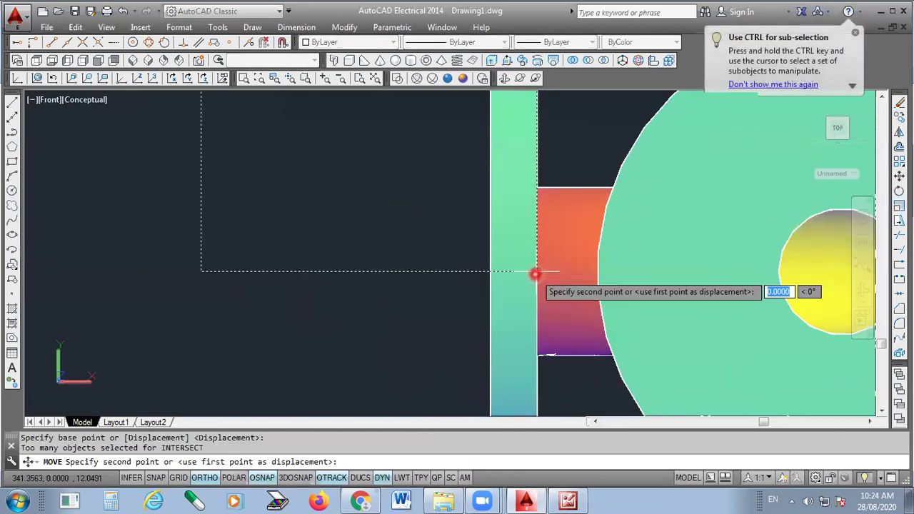
click(584, 277)
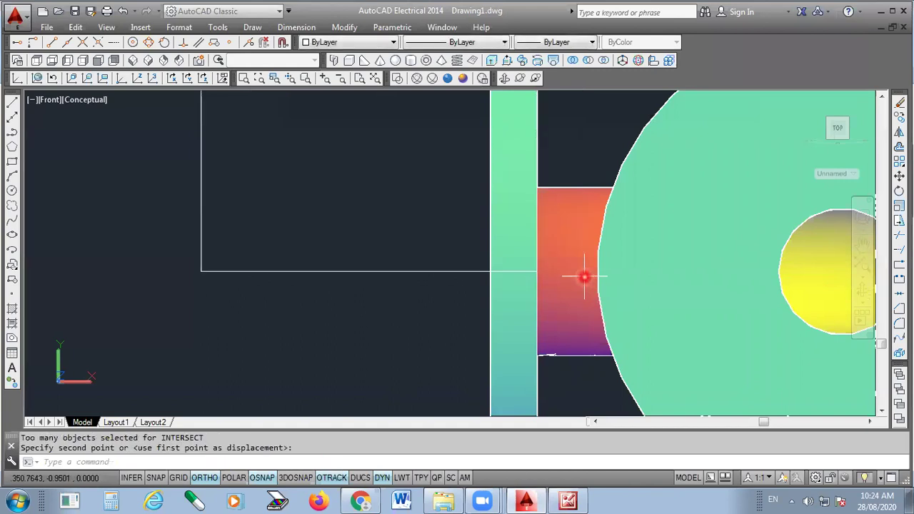
click(463, 272)
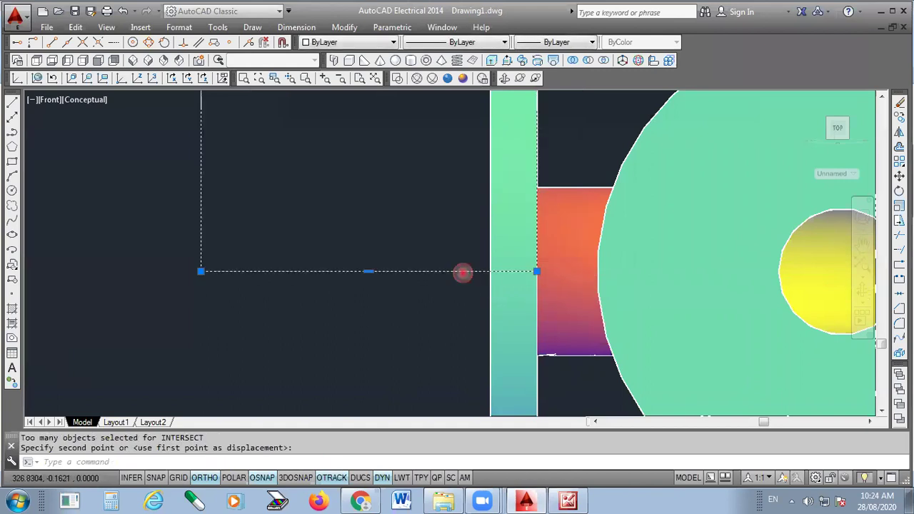
click(536, 272)
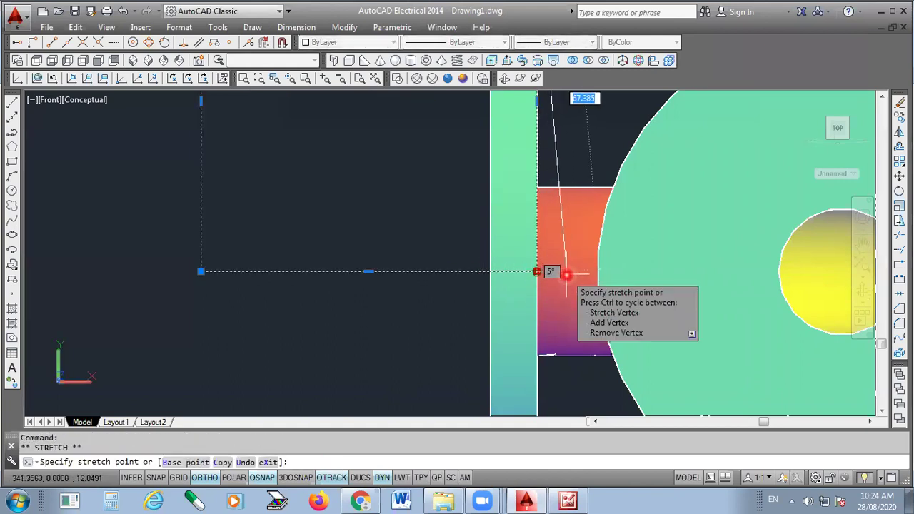
key(Escape)
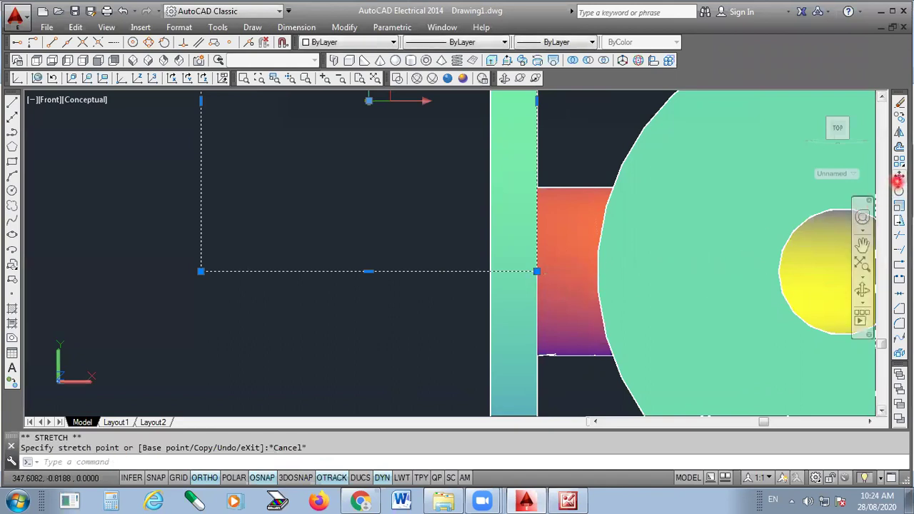
click(899, 178)
click(536, 272)
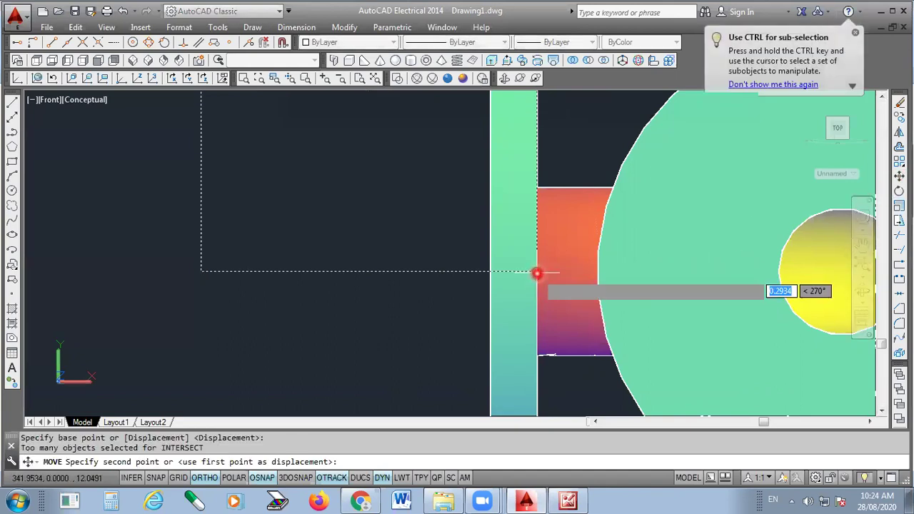
click(579, 272)
- Move the rectangle horizontally by its lower outer corner so its inner edge crosses the pipe just short of the front-facing flange
click(282, 250)
click(186, 350)
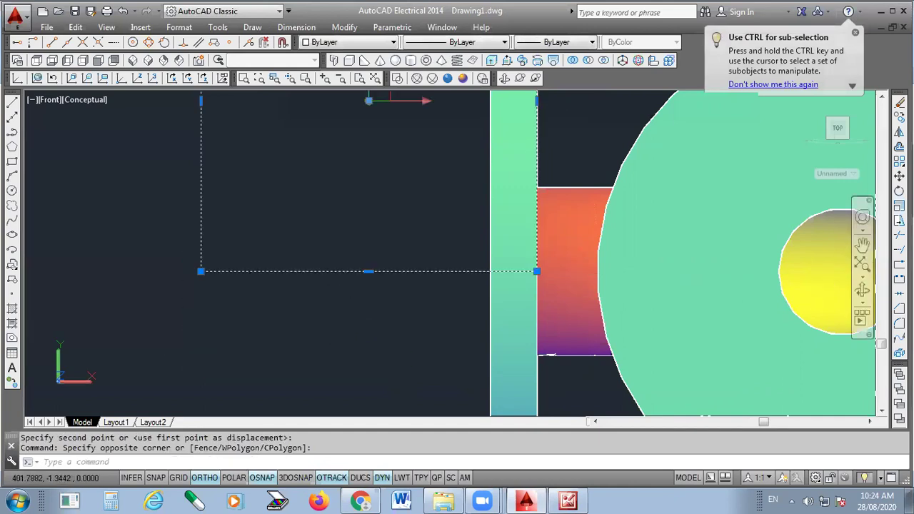
click(898, 177)
click(201, 271)
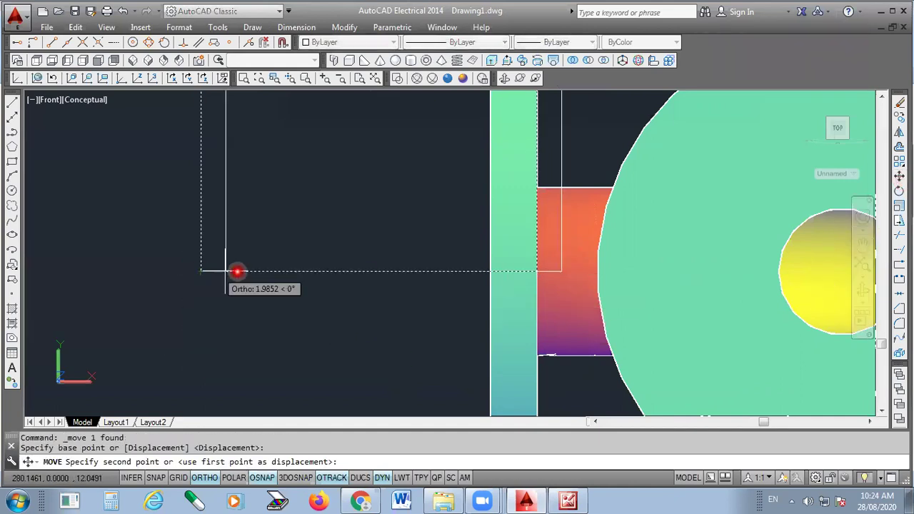
click(260, 270)
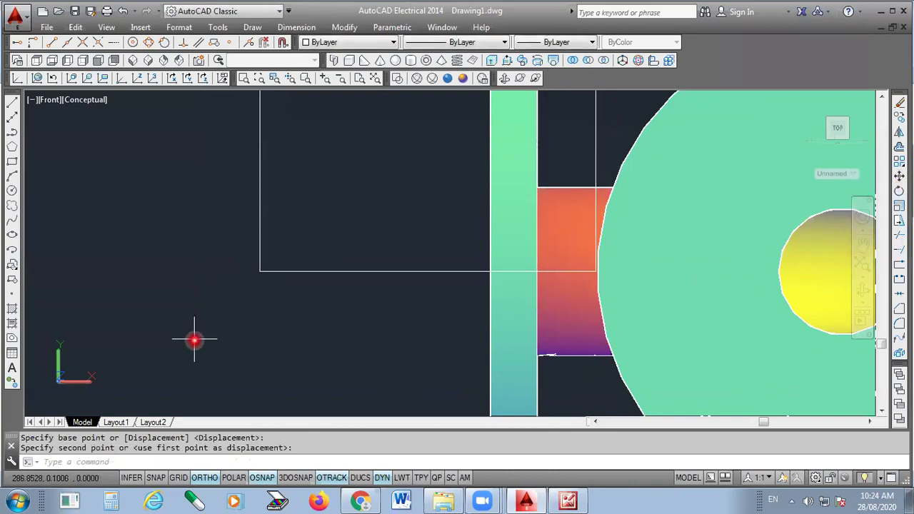
scroll(194, 340, down, 2)
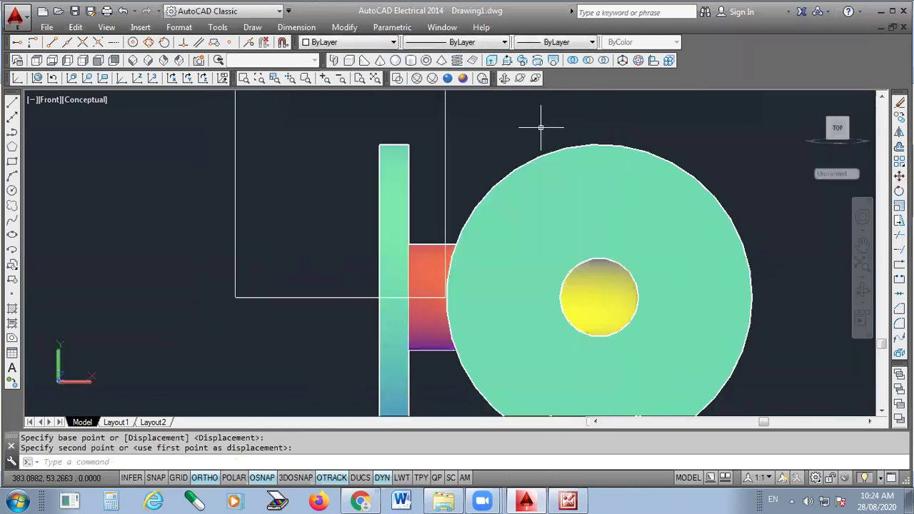
- Presspull the rectangle backward into a solid block that passes completely through the upper half of the side-on flange and the adjoining pipe
shift+middle_drag(481, 204, 579, 278)
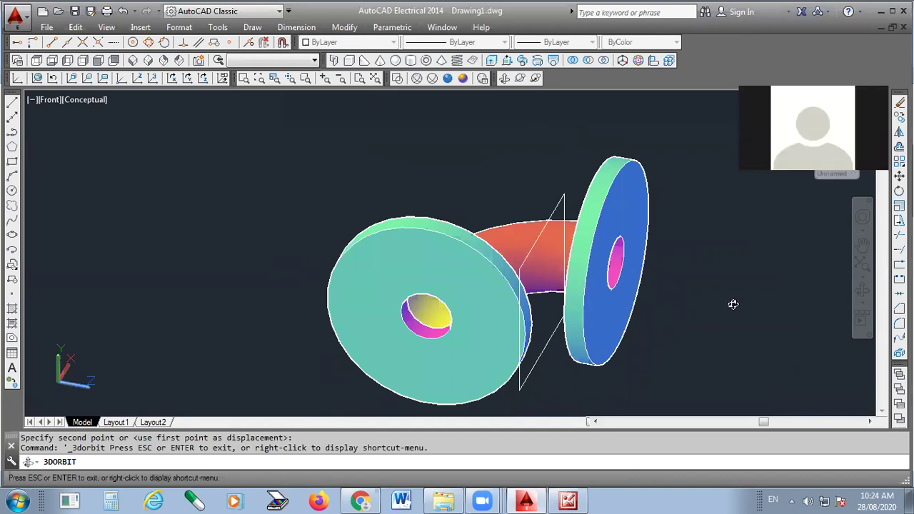
drag(539, 348, 507, 352)
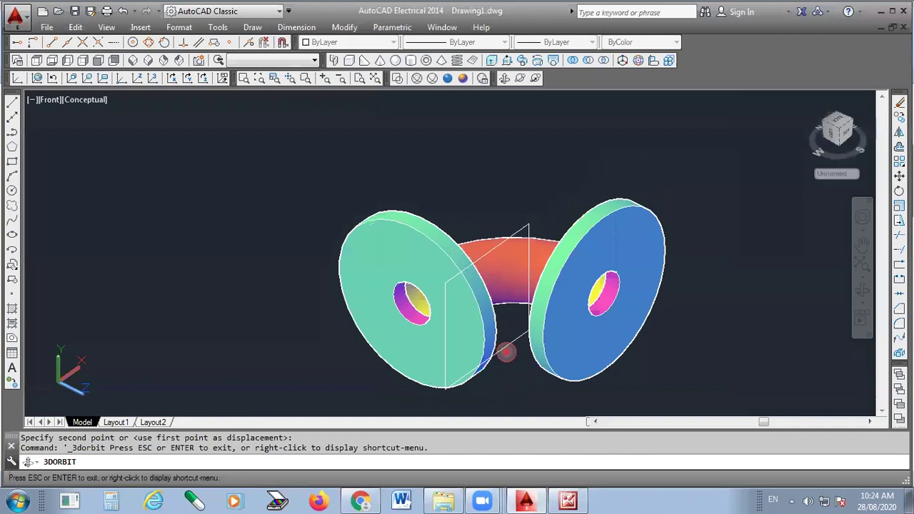
drag(506, 351, 529, 147)
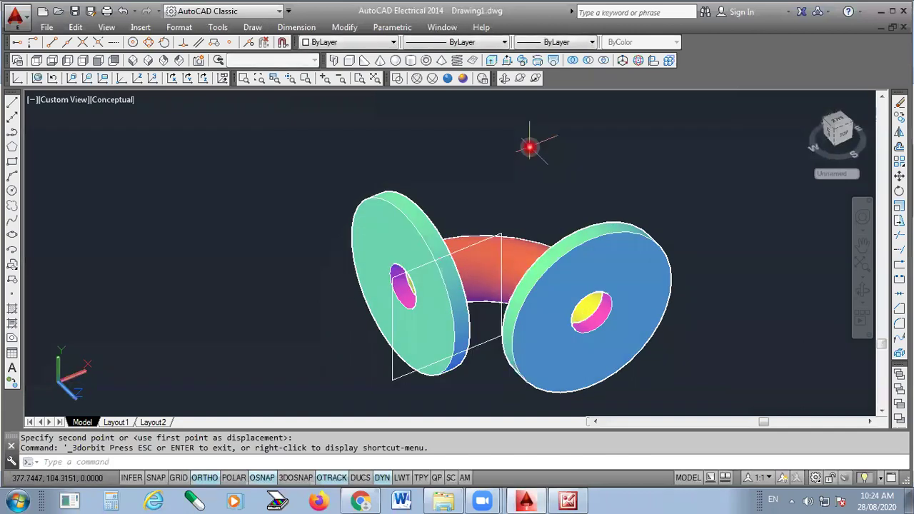
click(506, 60)
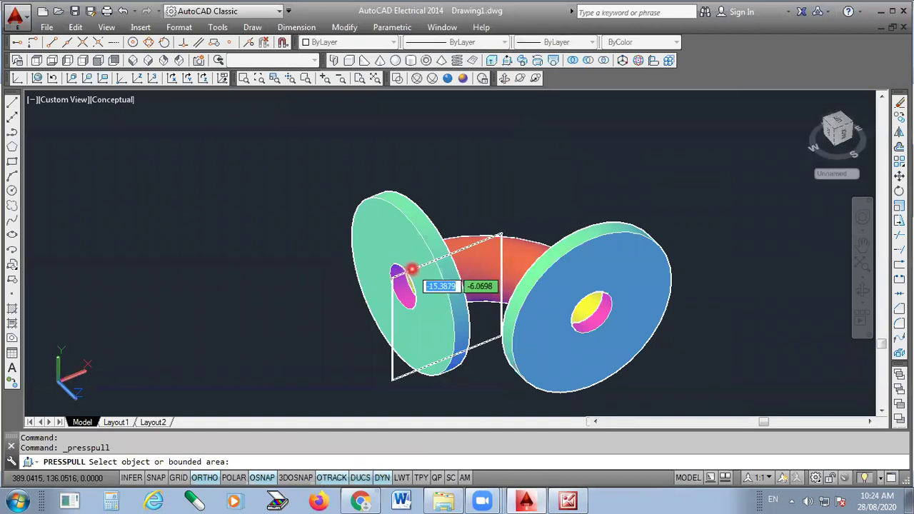
click(413, 275)
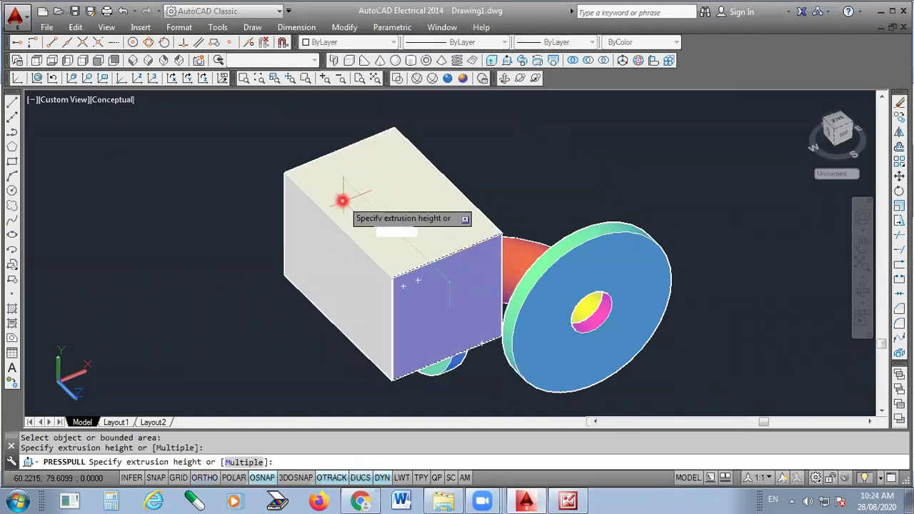
scroll(399, 300, down, 3)
scroll(390, 281, up, 2)
click(317, 192)
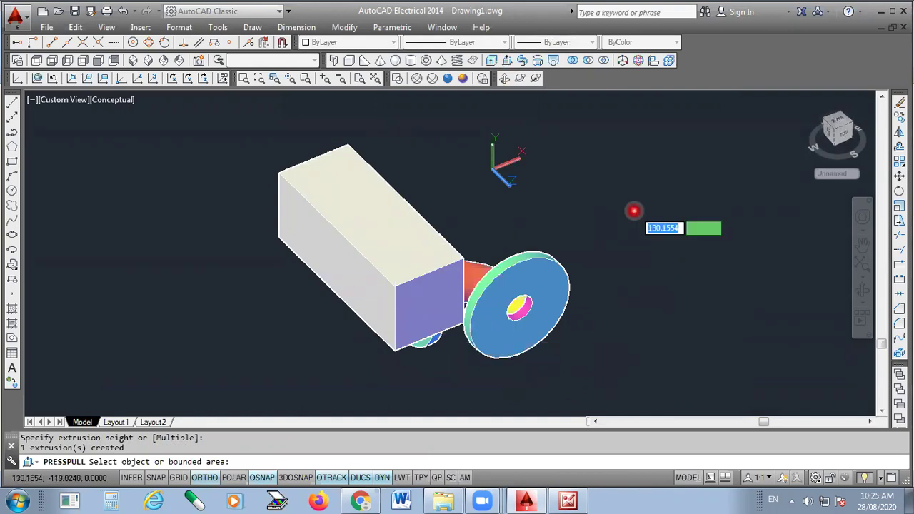
key(Return)
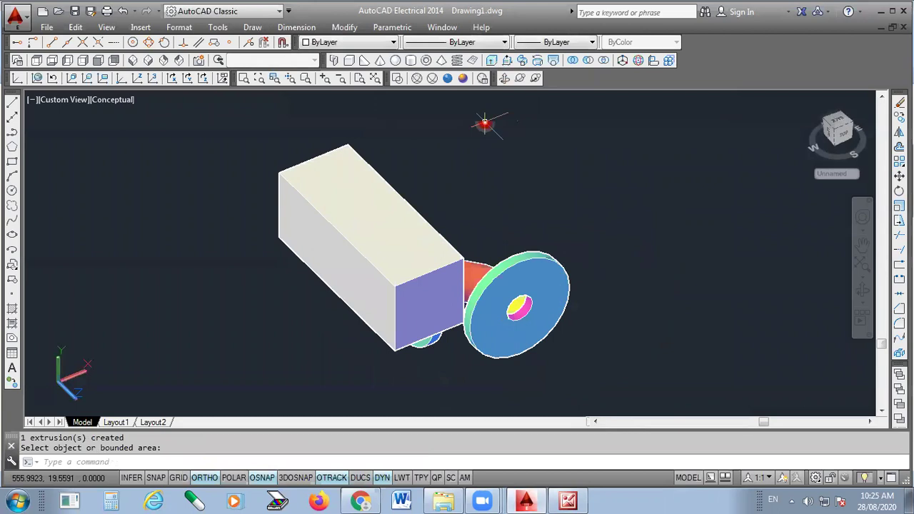
- Check the block's placement from several sides and change its colour to green
shift+middle_drag(472, 266, 549, 317)
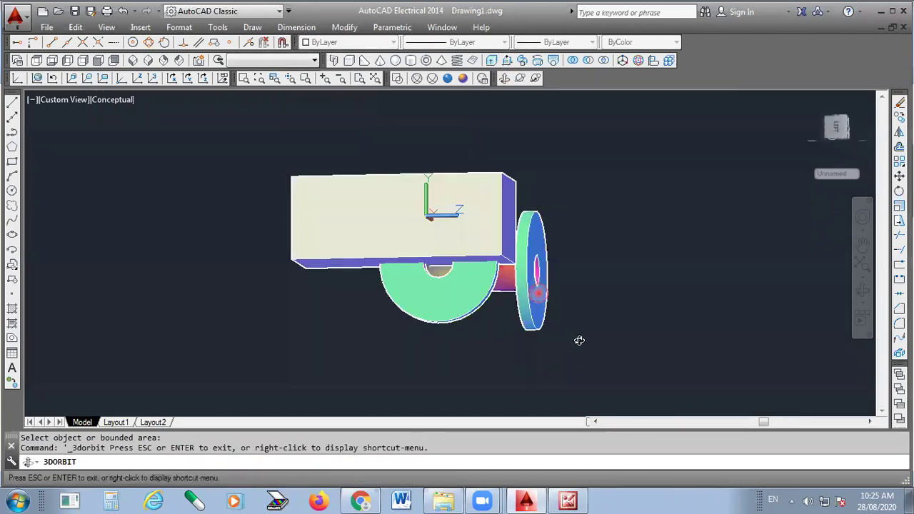
shift+middle_drag(668, 300, 558, 317)
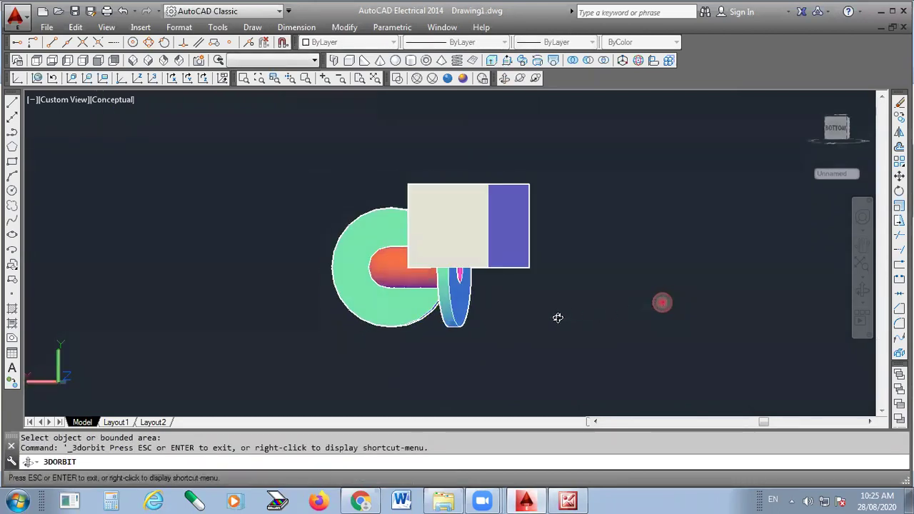
drag(499, 233, 511, 197)
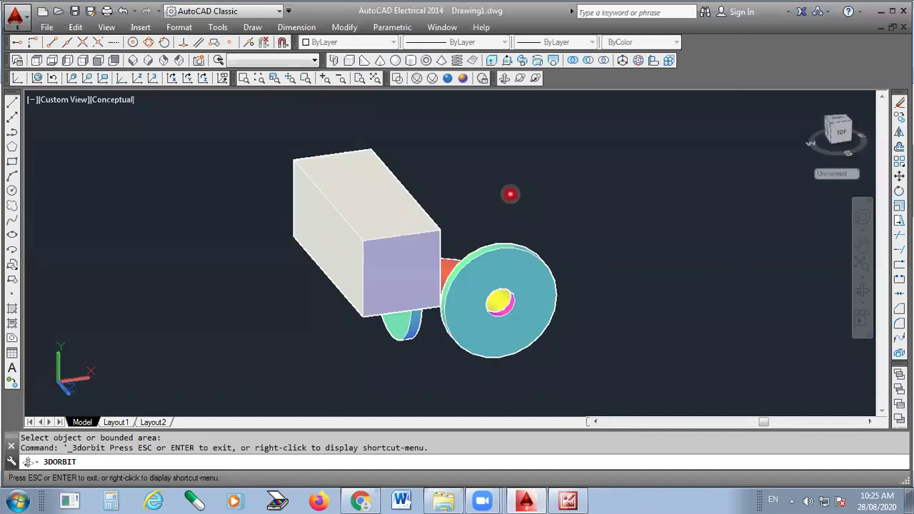
key(Escape)
click(400, 183)
click(348, 42)
click(338, 123)
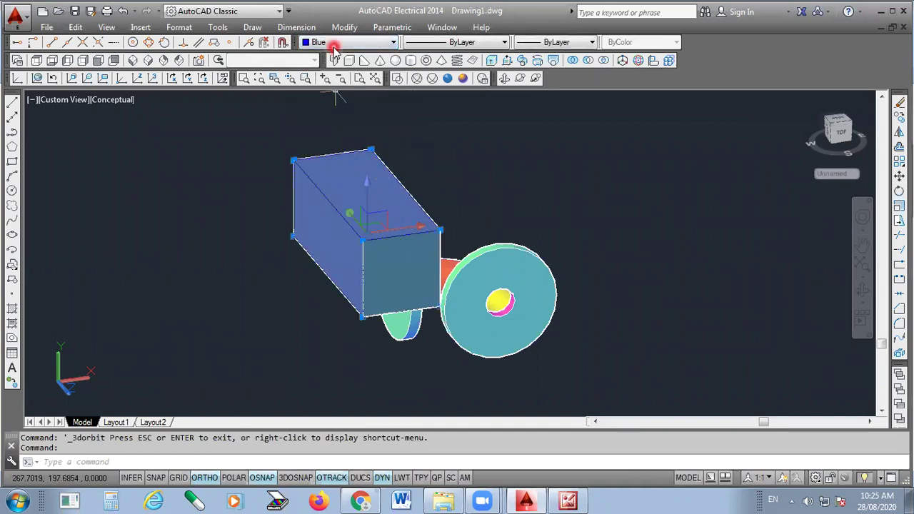
click(333, 43)
click(333, 98)
key(Escape)
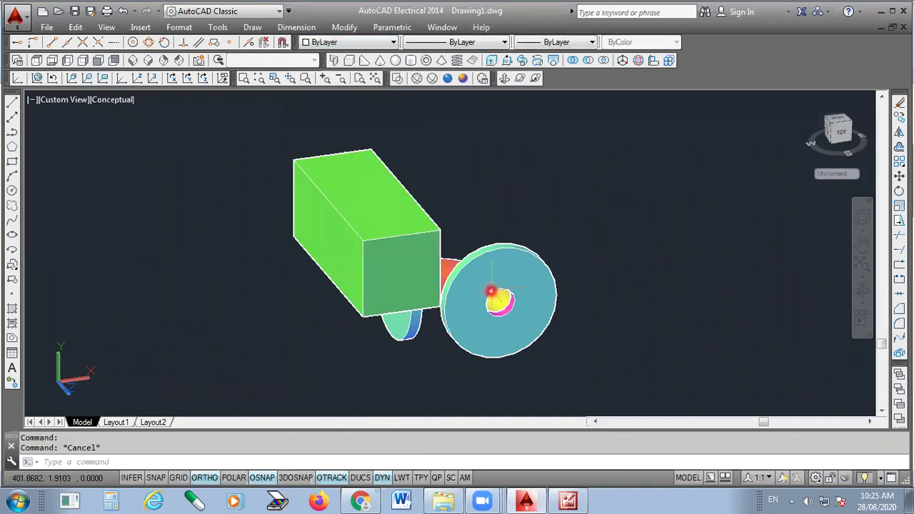
- Examine from above, the side and below how the green block overlaps the flange's upper half and the pipe end
click(504, 78)
drag(400, 235, 371, 219)
drag(452, 237, 445, 259)
right_click(527, 186)
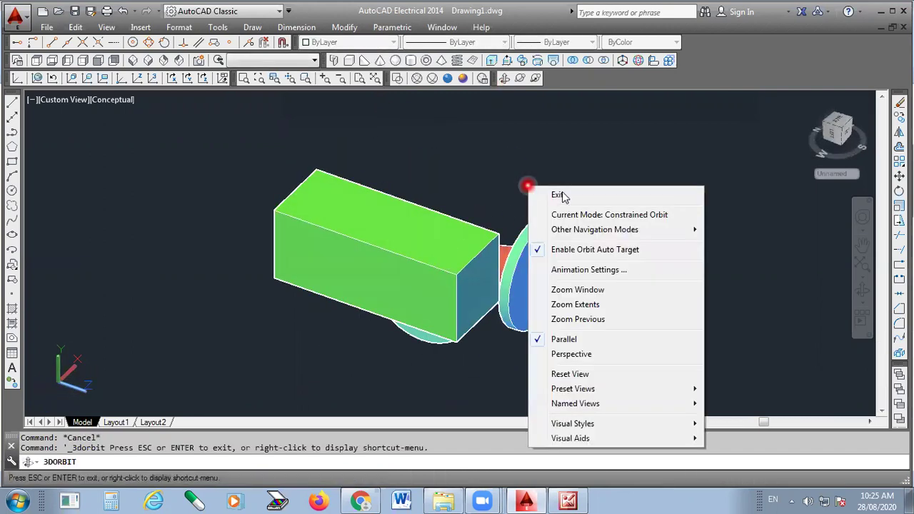
click(557, 195)
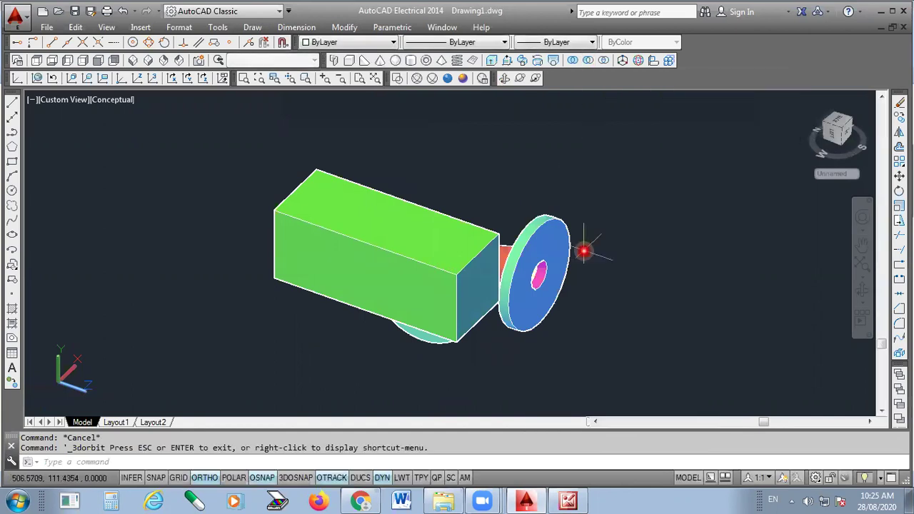
key(Escape)
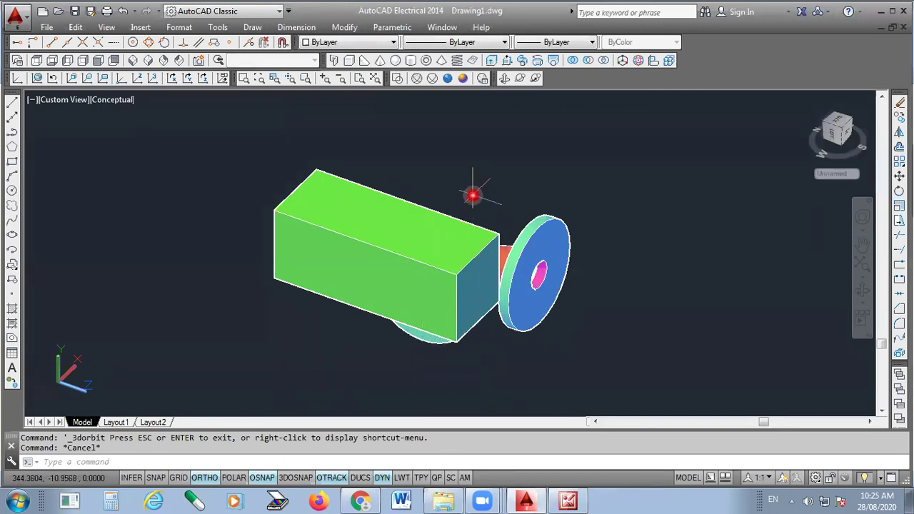
click(503, 82)
drag(453, 350, 530, 205)
drag(478, 307, 462, 159)
drag(464, 273, 465, 277)
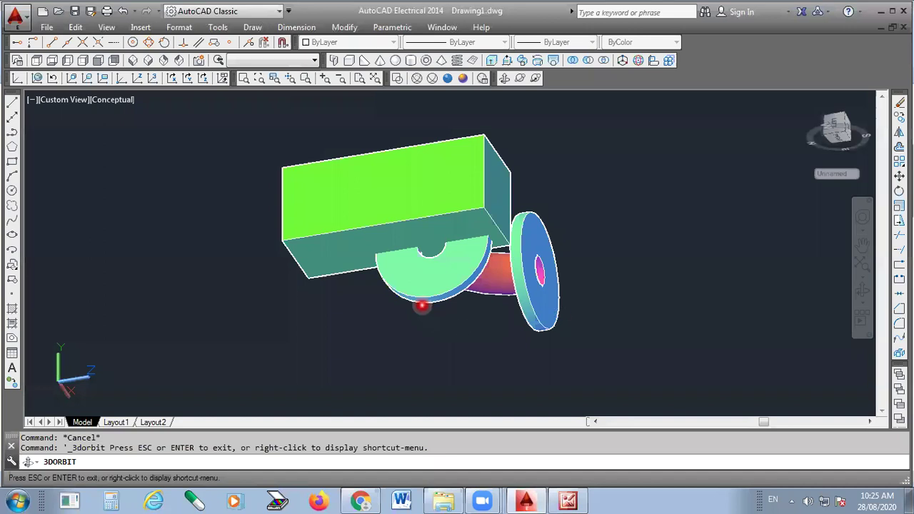
key(Escape)
- Union the two flanges and the pipe bend into one solid, leaving the green block separate
click(573, 60)
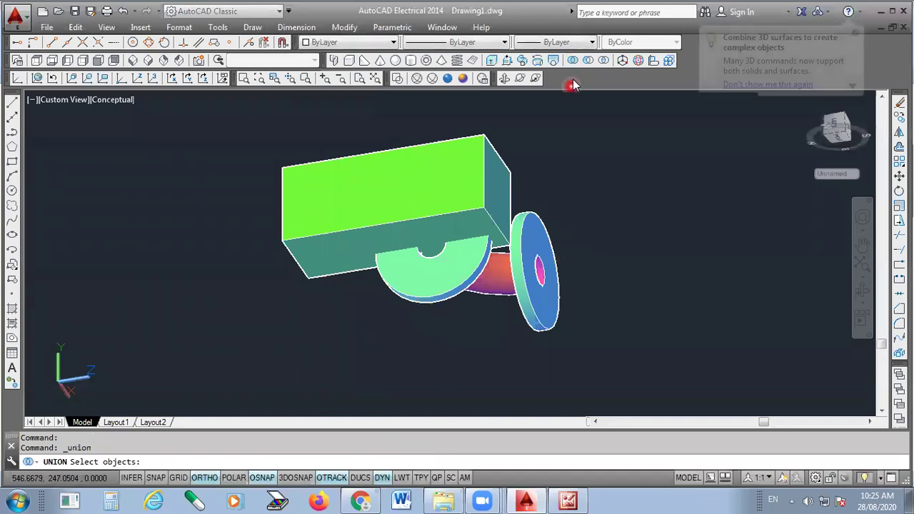
click(521, 285)
click(500, 280)
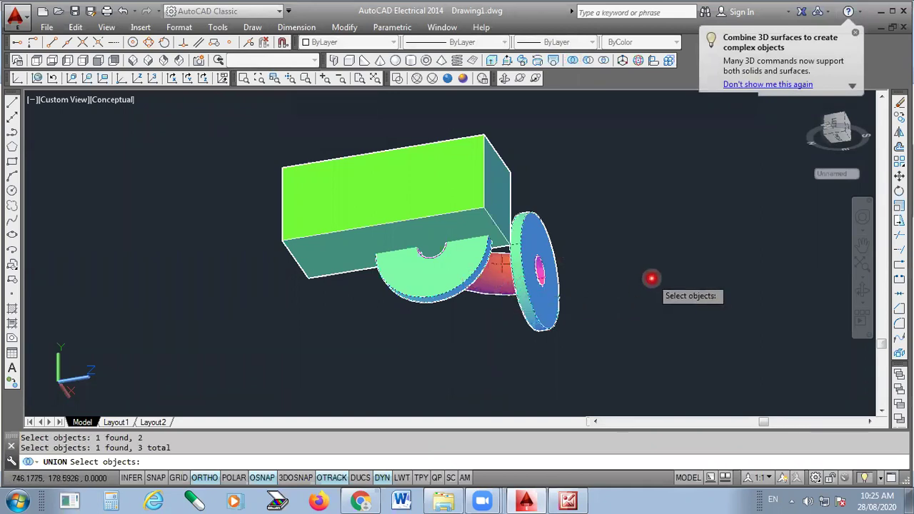
key(Return)
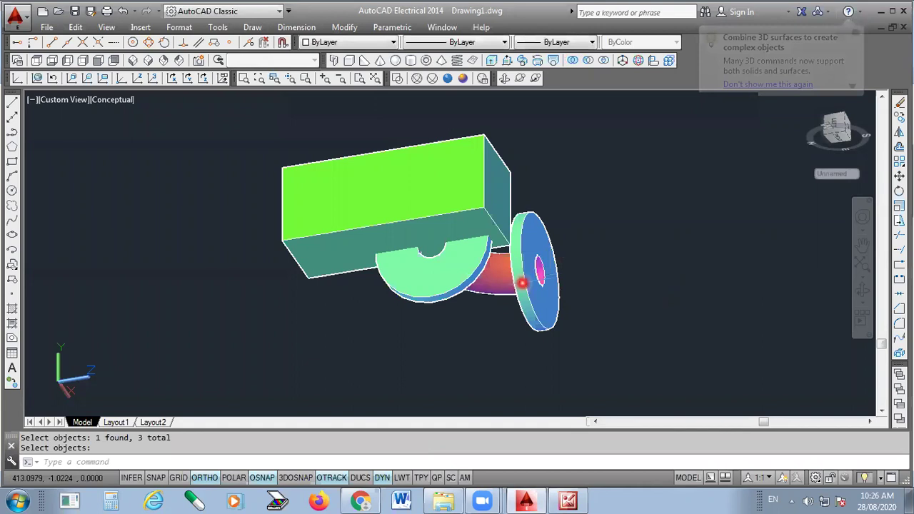
key(Escape)
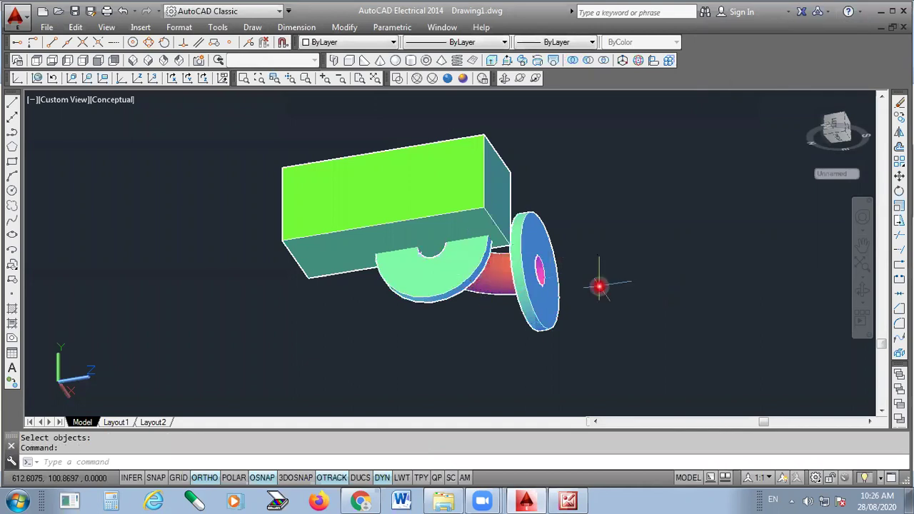
key(Escape)
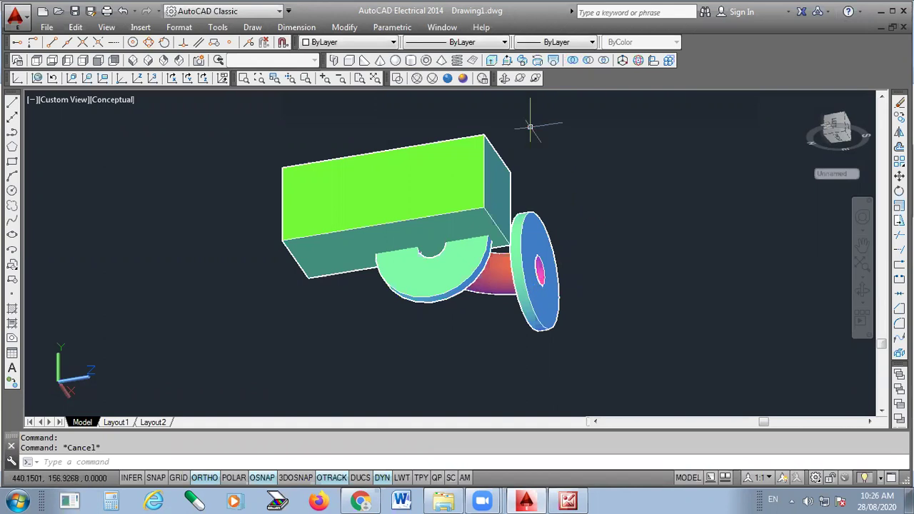
- Subtract the green block from the joined pipe-and-flange solid to cut away the upper half of one end
click(506, 78)
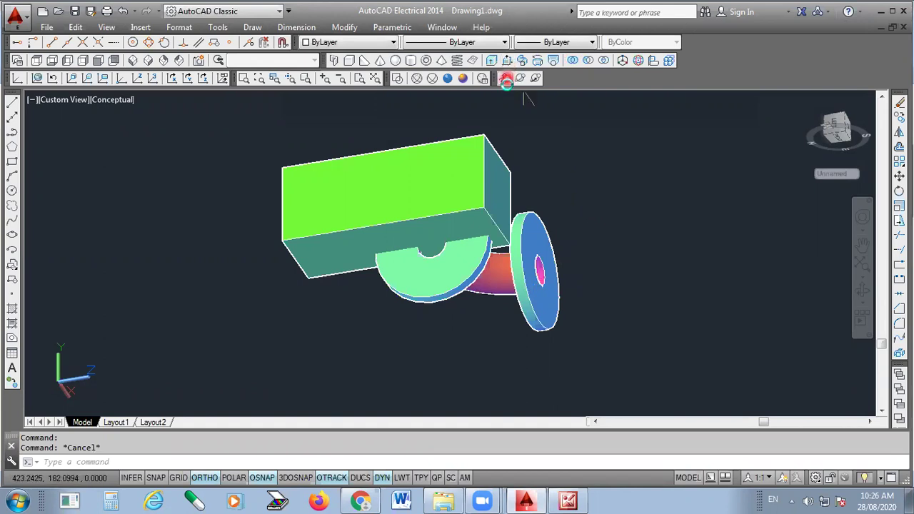
drag(478, 173, 457, 208)
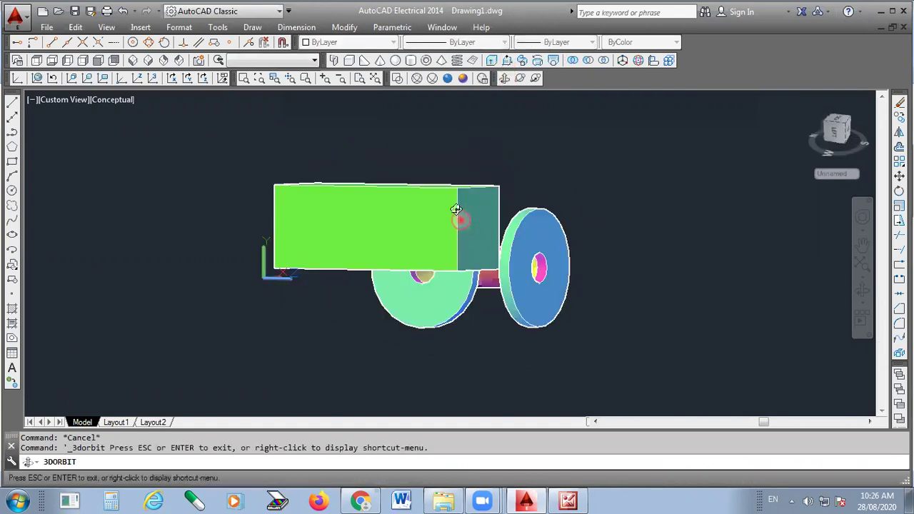
right_click(574, 211)
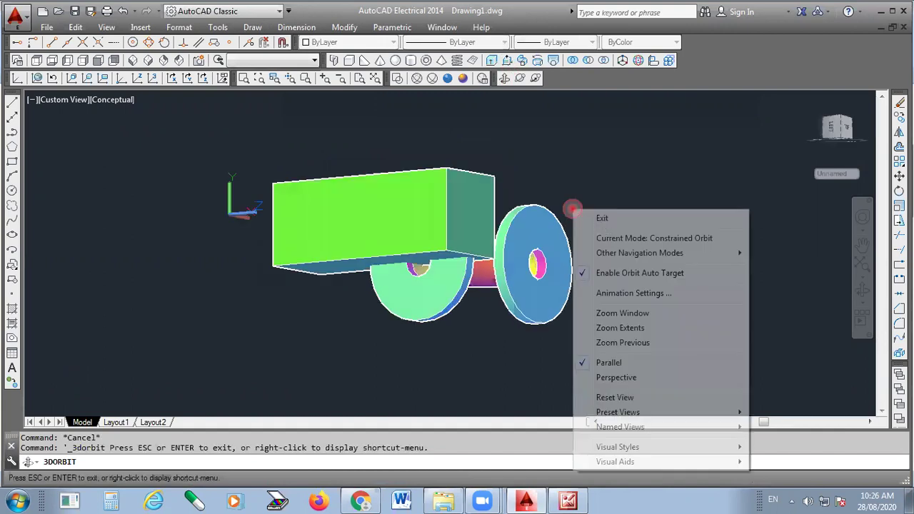
key(Escape)
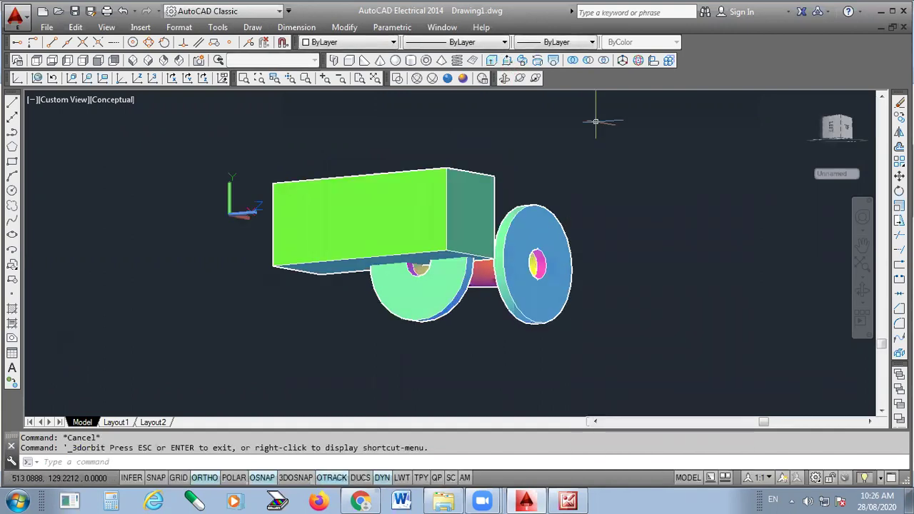
click(584, 62)
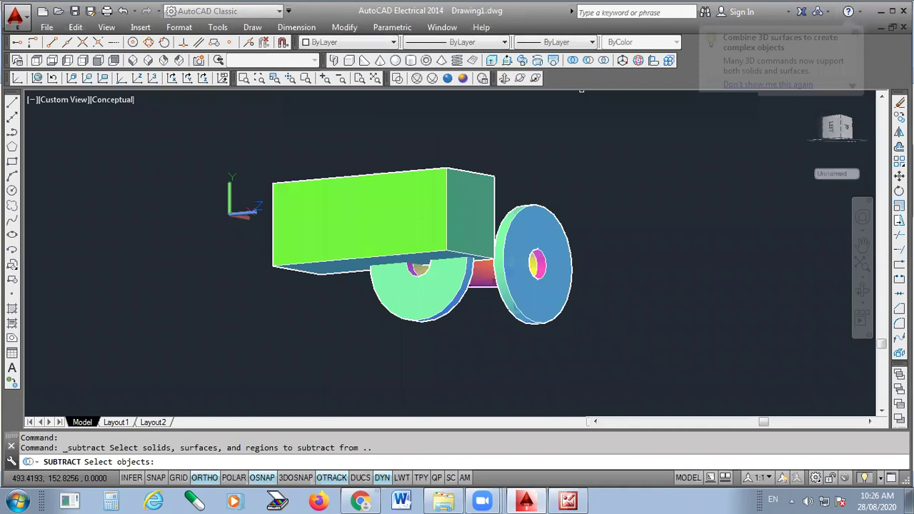
click(525, 303)
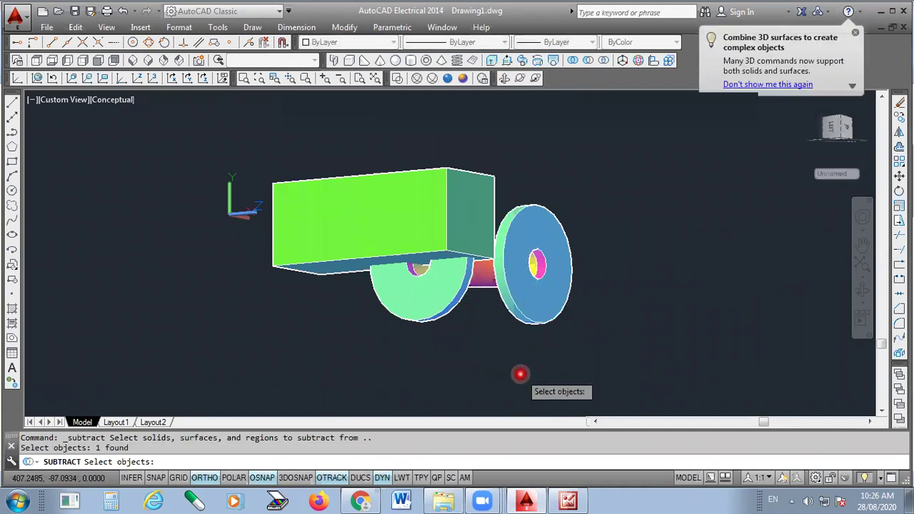
key(Return)
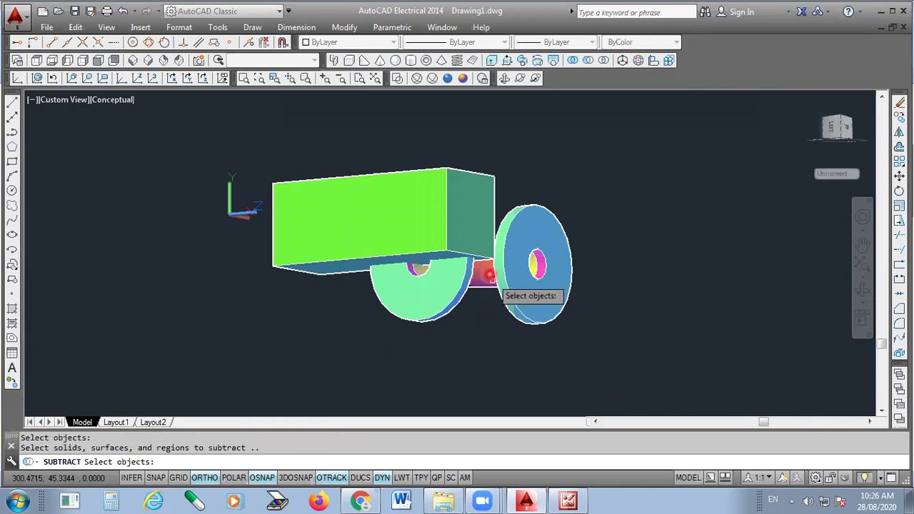
click(444, 198)
key(Return)
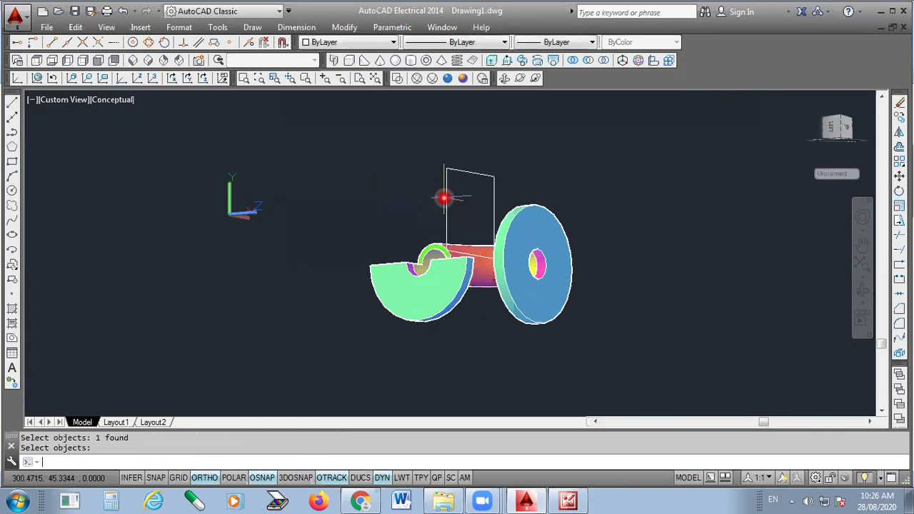
- Inspect the cut-away end, erase the leftover rectangle beside the pipe, and display the model in 2D Wireframe
click(504, 80)
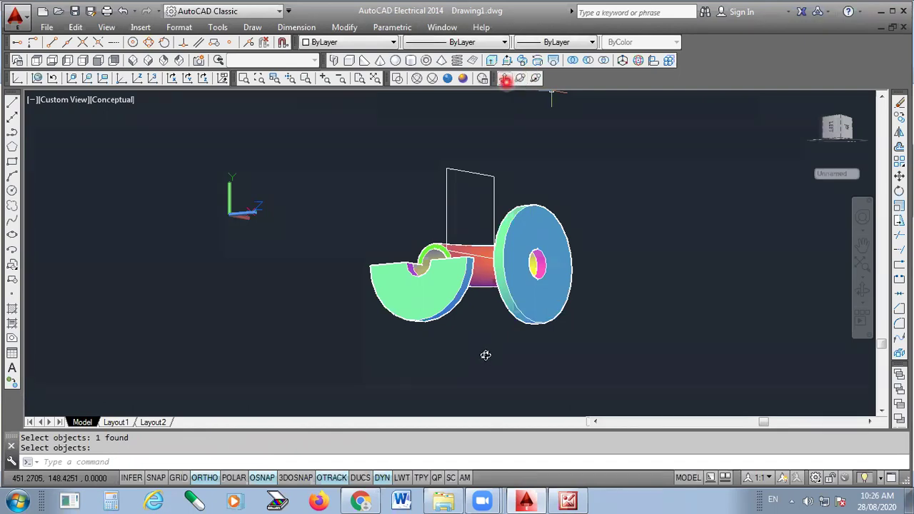
drag(480, 275, 382, 260)
scroll(400, 270, up, 2)
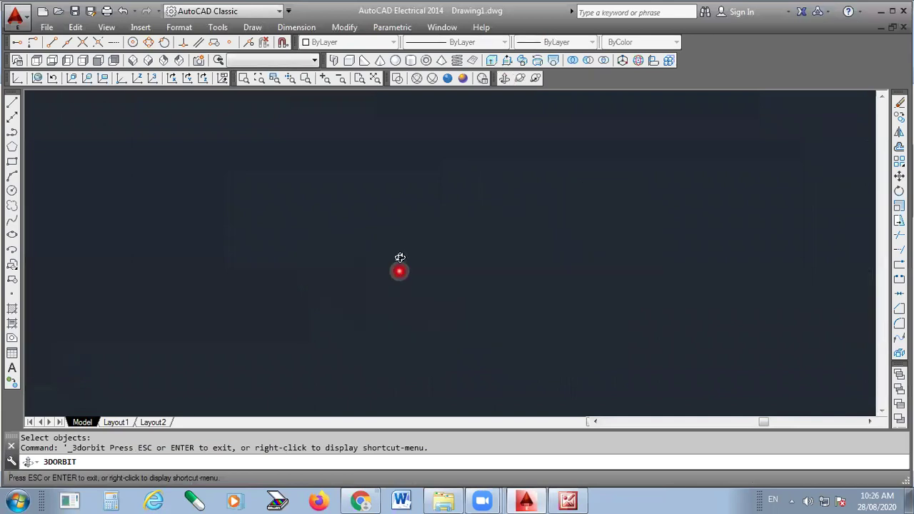
click(520, 300)
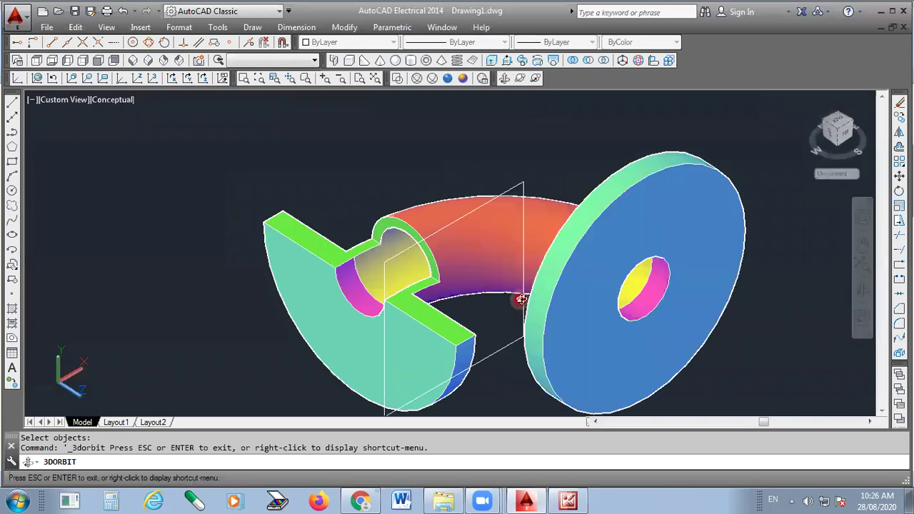
key(Escape)
click(492, 355)
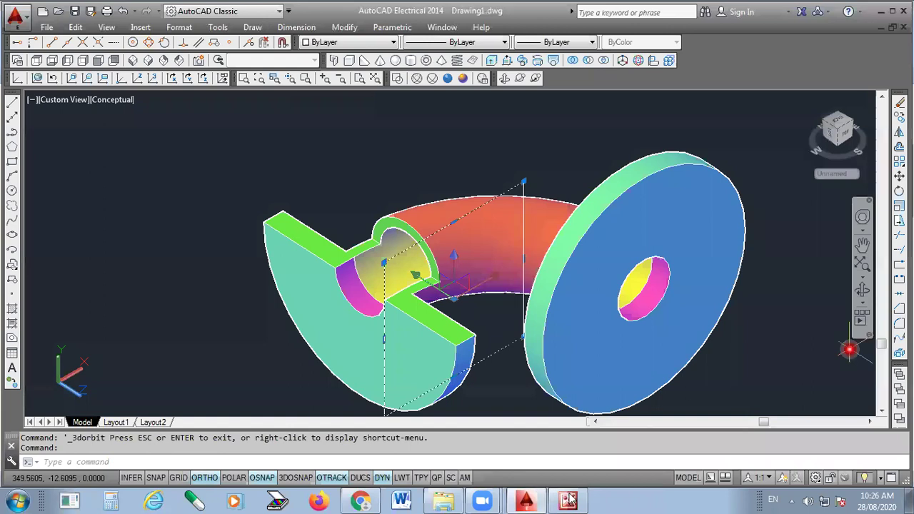
key(Delete)
click(397, 78)
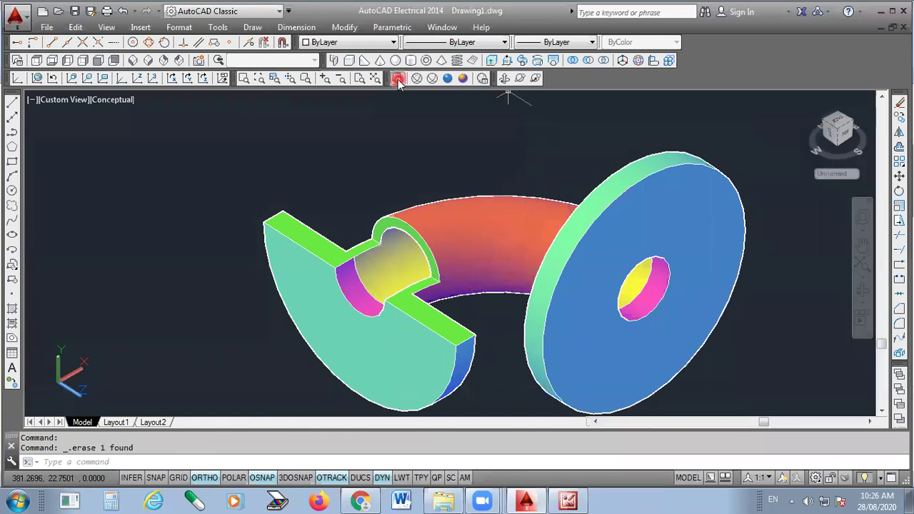
scroll(584, 340, down, 2)
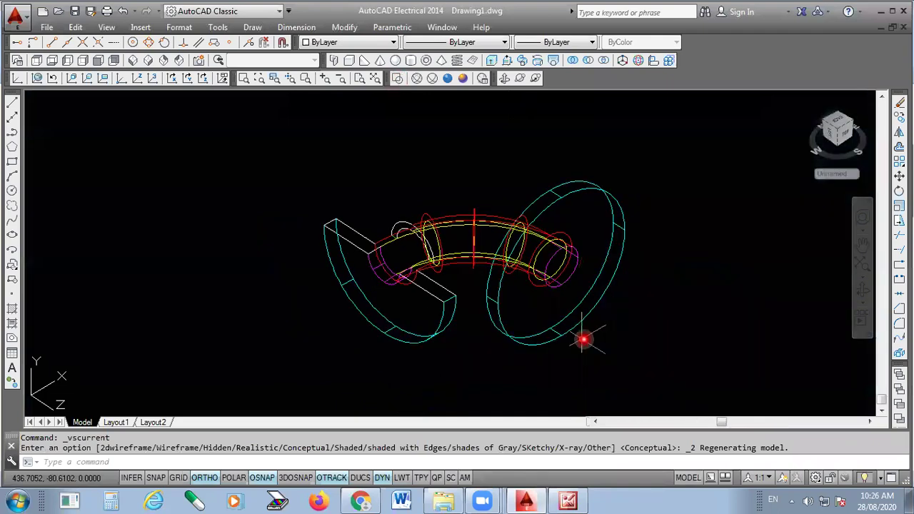
- Display the model in Conceptual style and check the flange hole note and hole layout in the modeling_08 reference picture
click(577, 500)
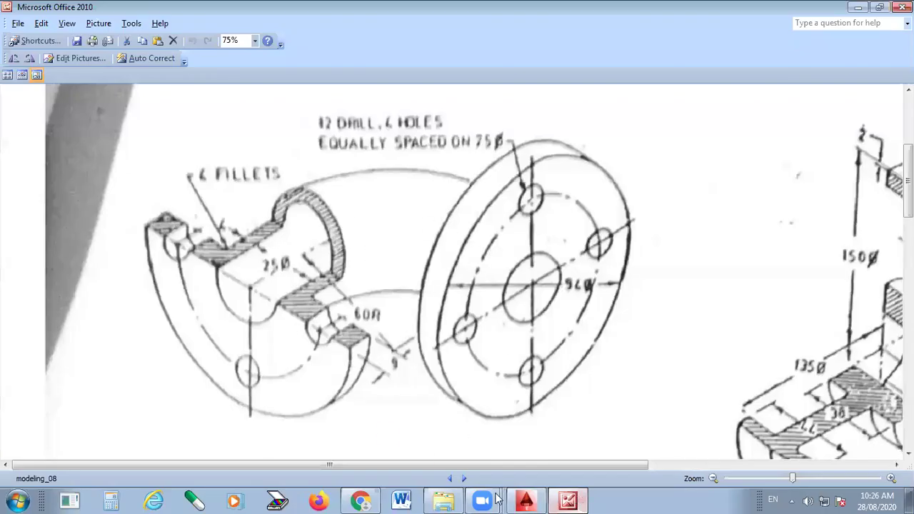
click(581, 500)
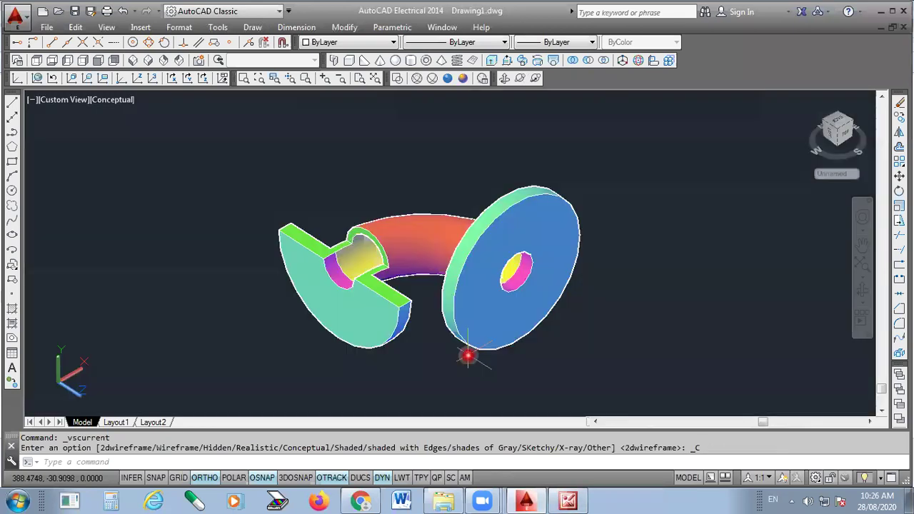
scroll(472, 304, up, 2)
click(570, 500)
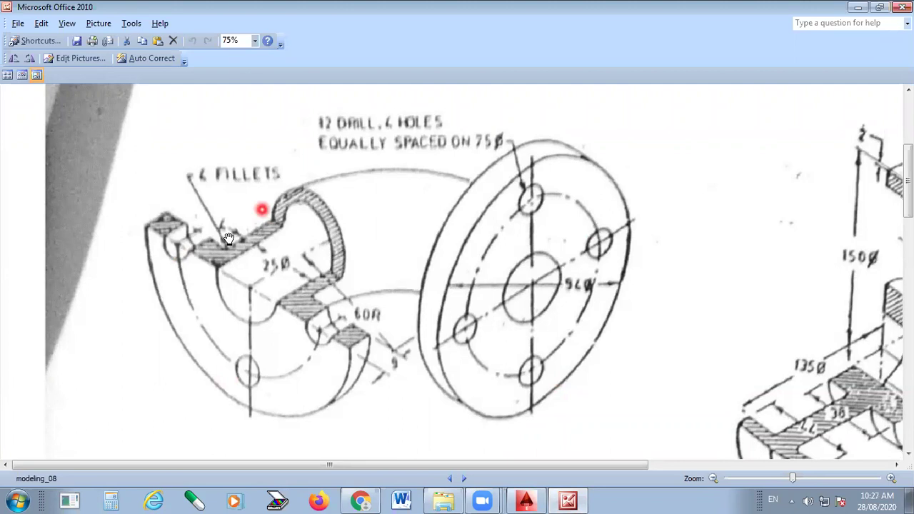
click(530, 170)
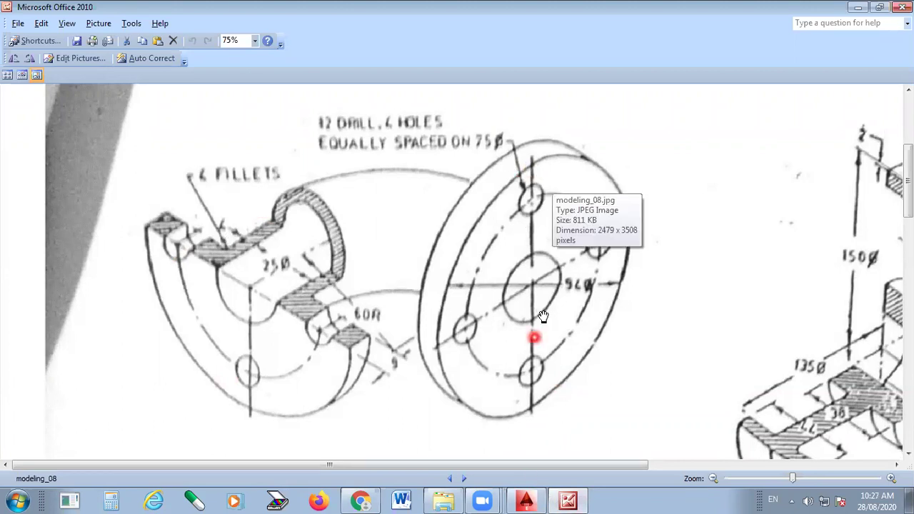
click(528, 500)
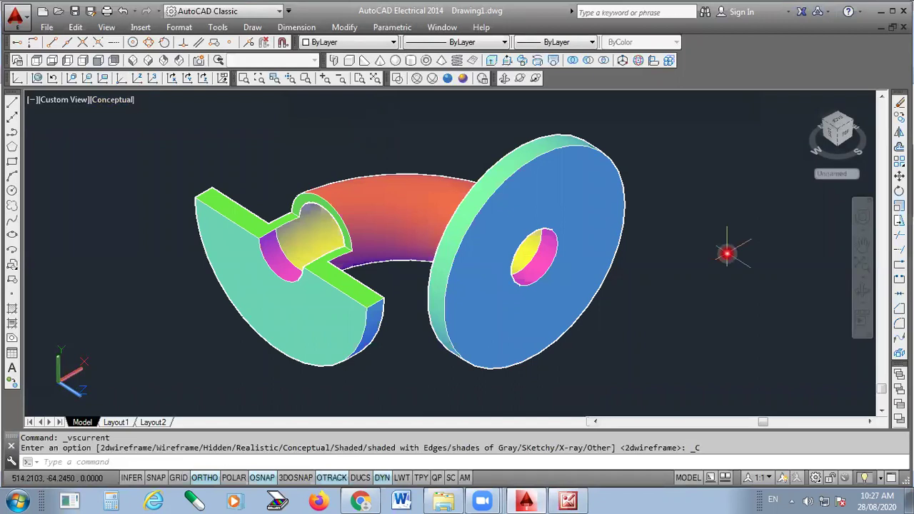
- Align the UCS to the outer face of the uncut flange
click(72, 79)
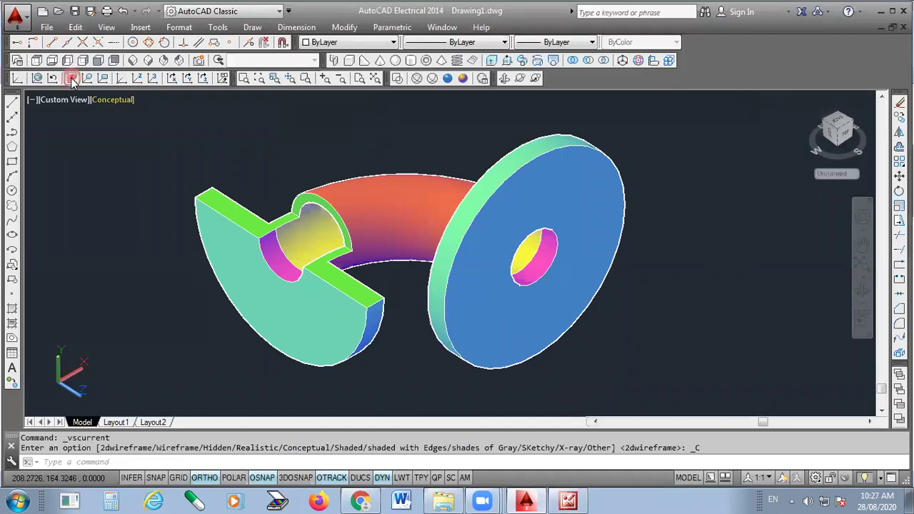
click(568, 191)
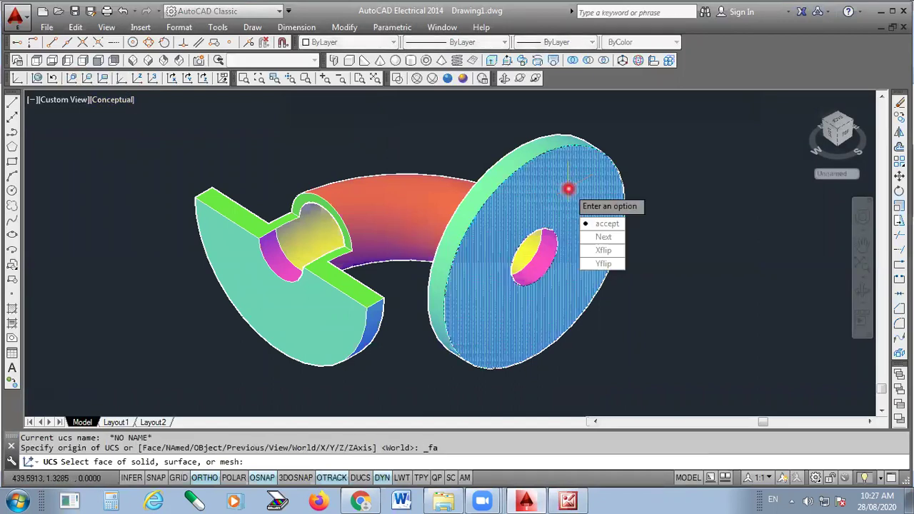
key(Return)
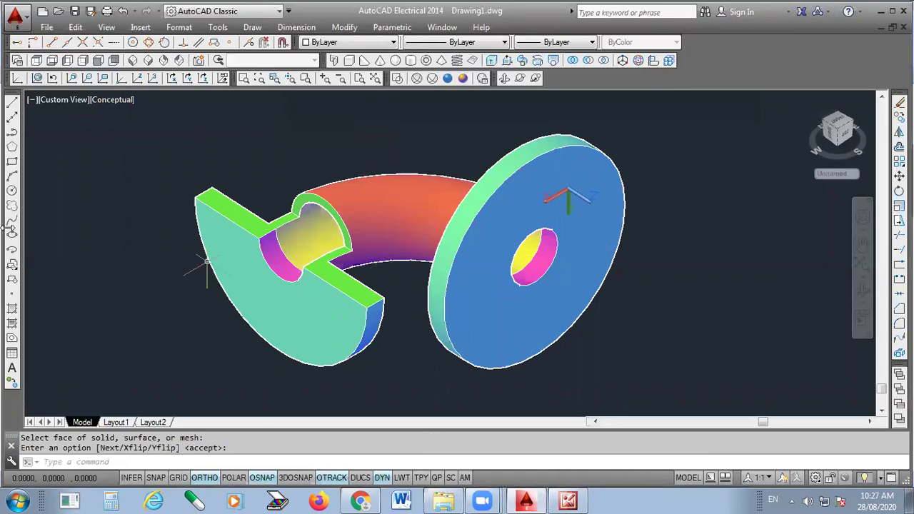
- Draw a 75 mm diameter pitch circle on the uncut flange's face, centred on the bore
click(11, 190)
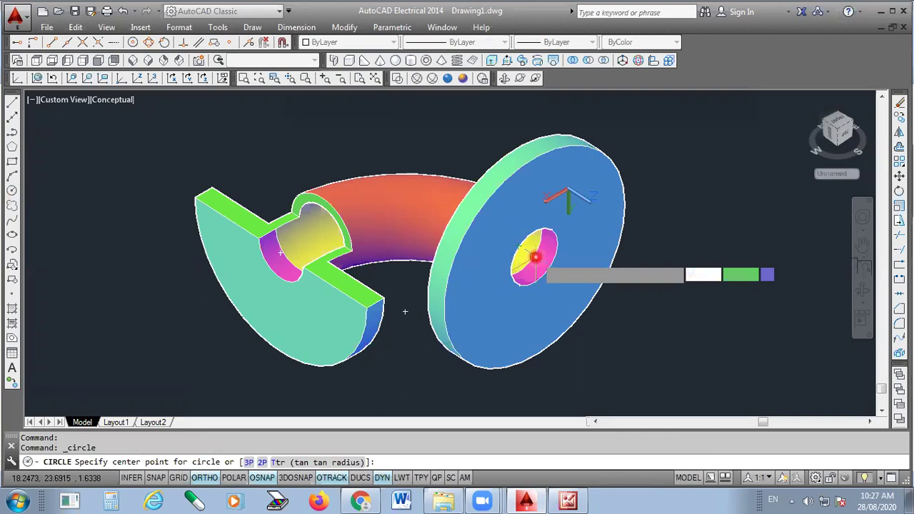
click(518, 248)
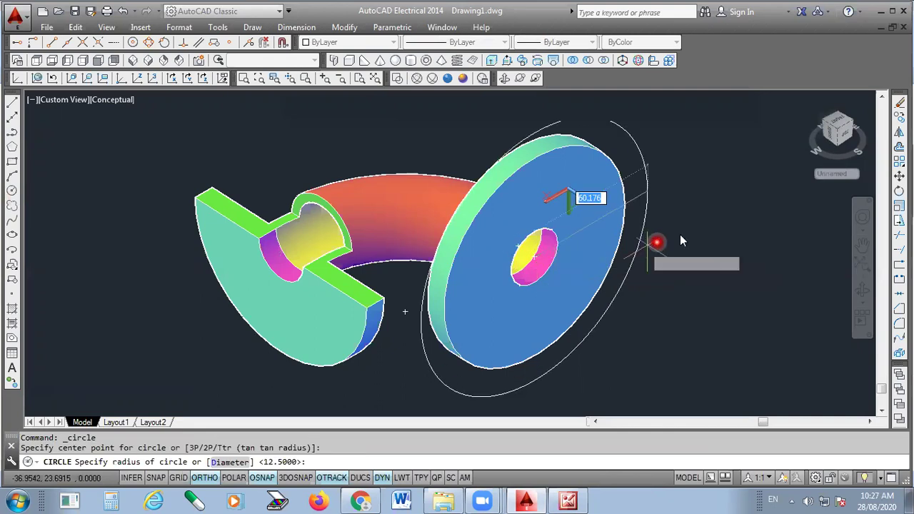
text(d)
key(Return)
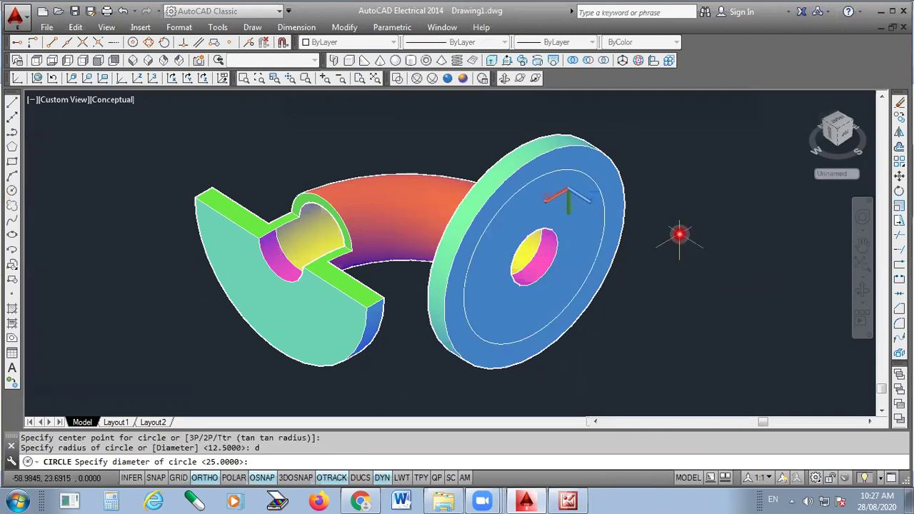
text(75)
key(Return)
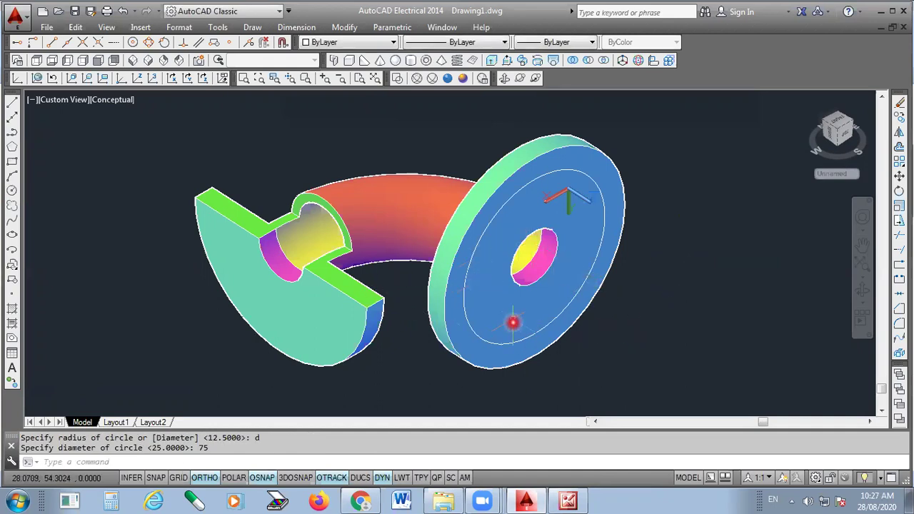
- Draw two perpendicular construction lines through the bore centre on the uncut flange's face, one vertical and one horizontal
click(13, 190)
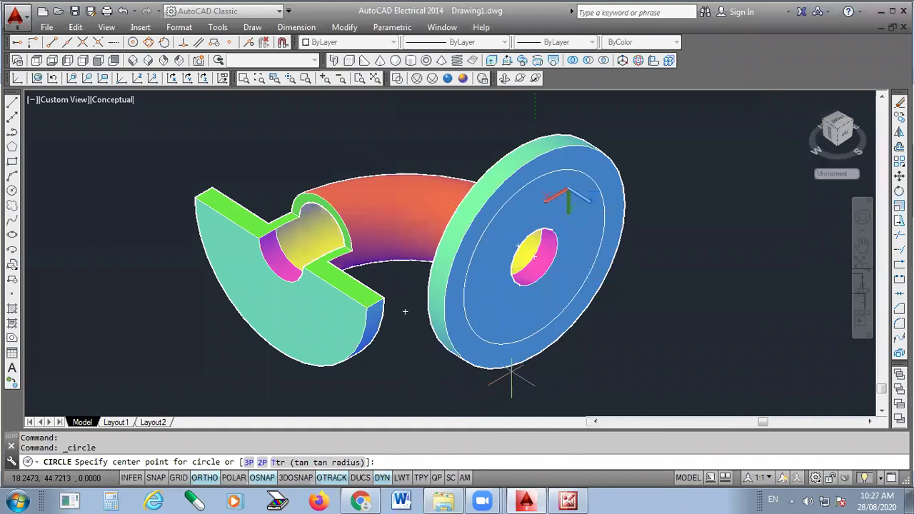
click(12, 119)
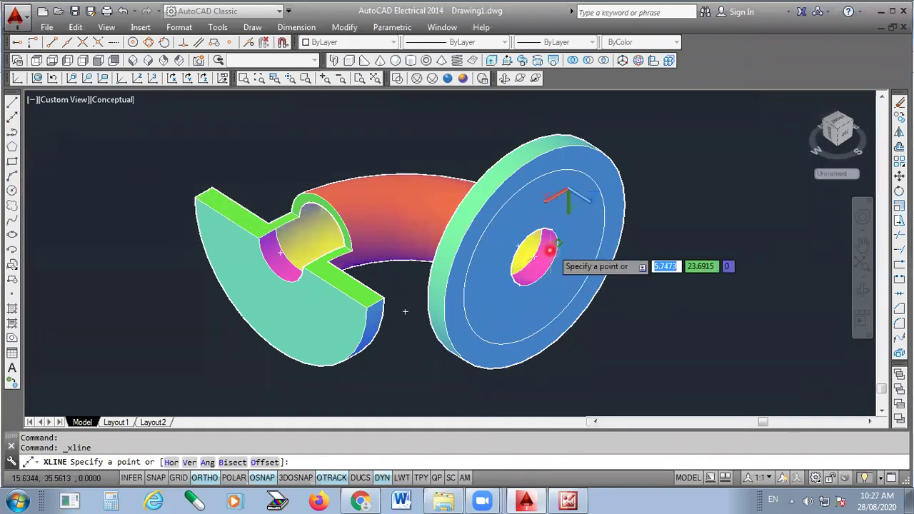
click(532, 257)
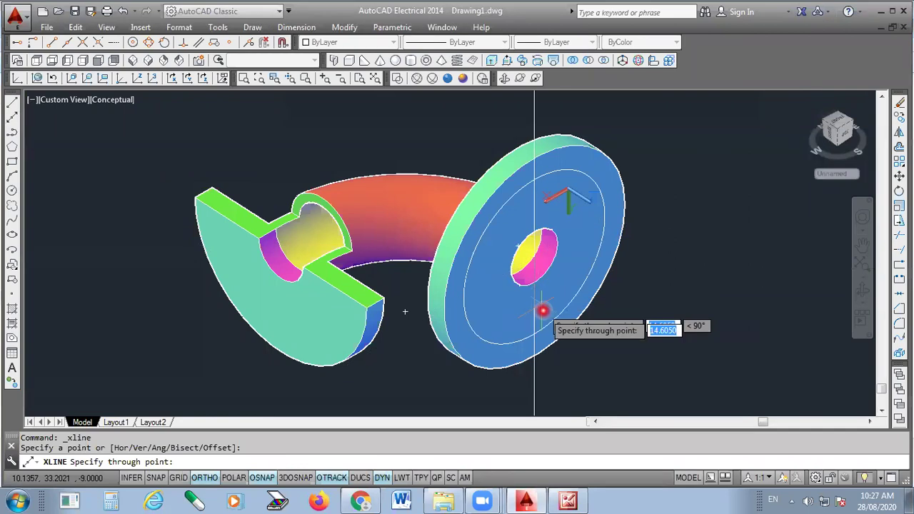
click(543, 311)
key(Return)
key(Return)
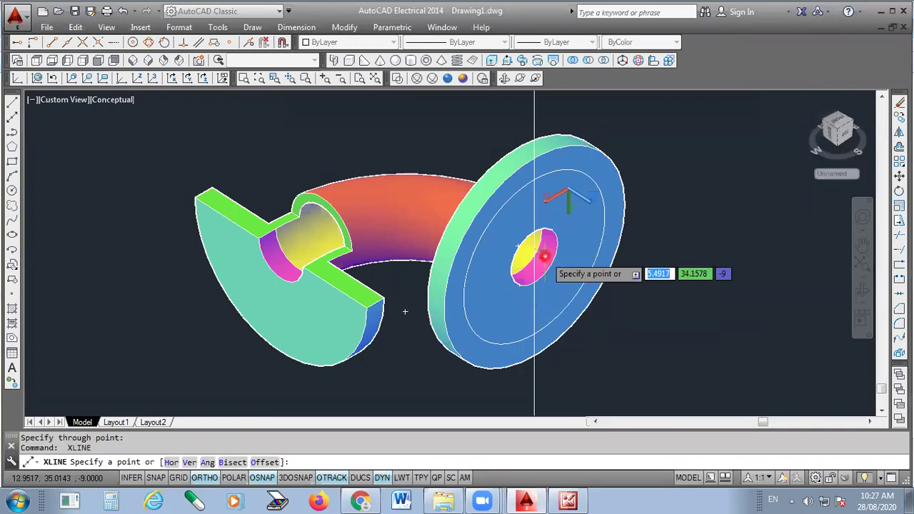
click(547, 248)
click(707, 187)
key(Return)
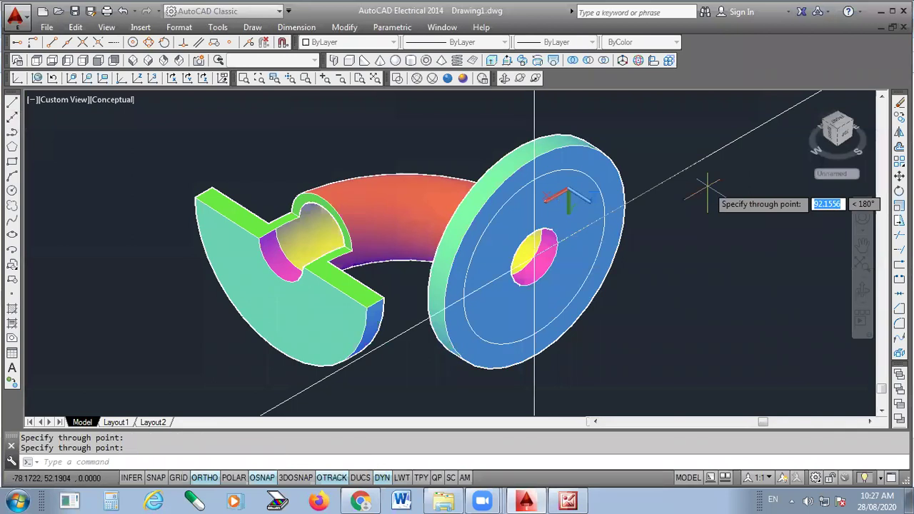
- Check the hole size in the reference picture and draw a 12 mm diameter circle where the horizontal construction line crosses the pitch circle
click(13, 191)
scroll(645, 193, up, 3)
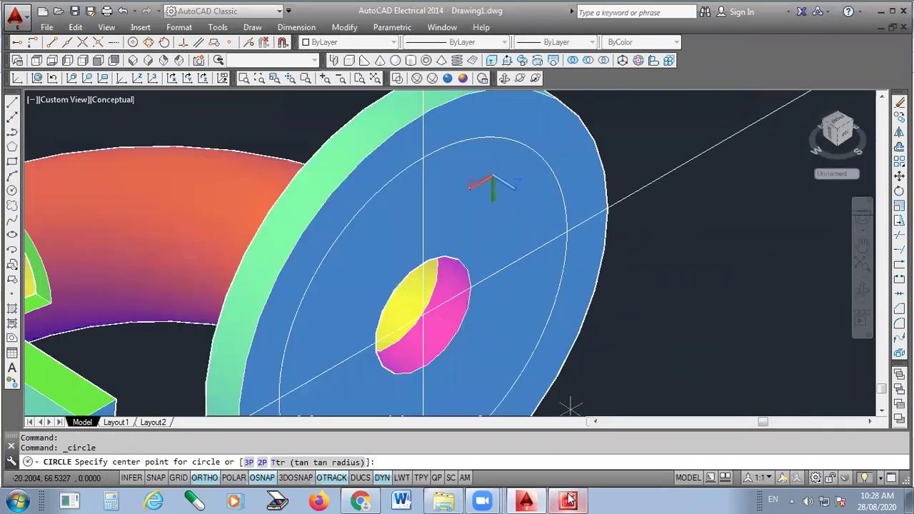
key(alt+Tab)
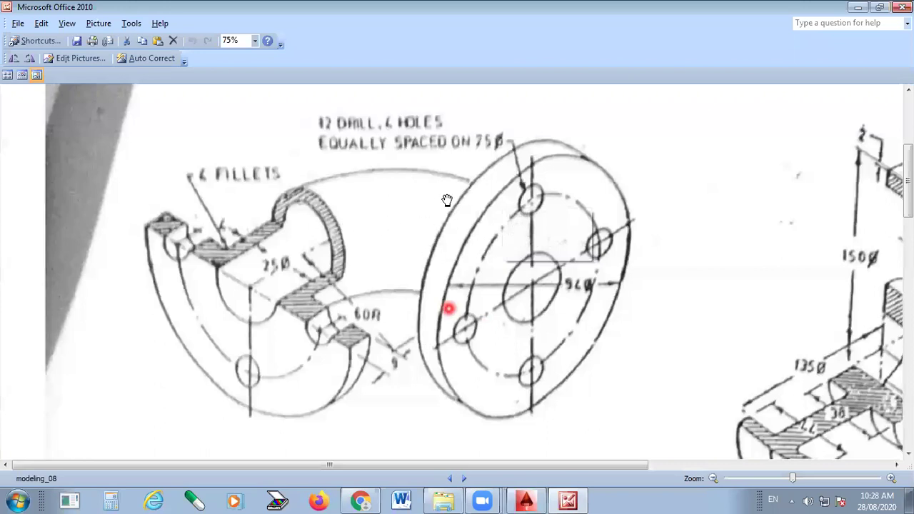
drag(443, 214, 436, 221)
click(580, 500)
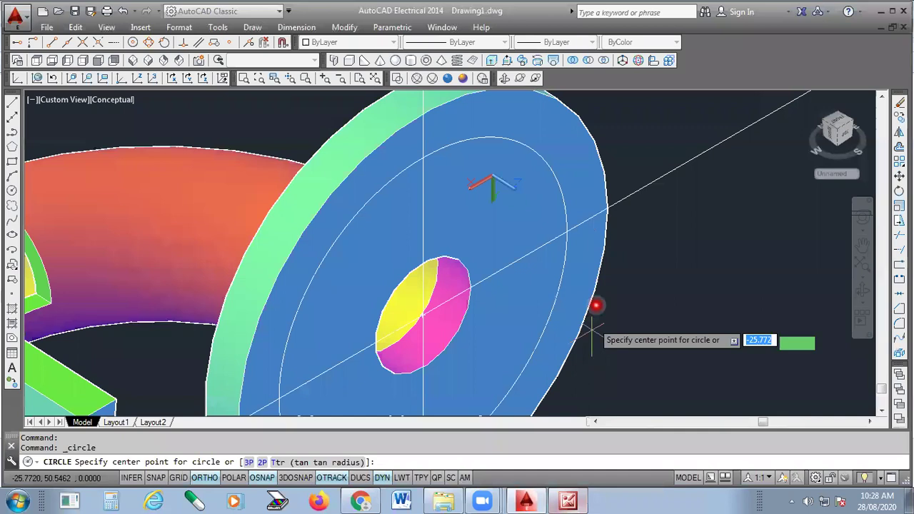
click(567, 232)
text(d)
key(Return)
text(12)
key(Return)
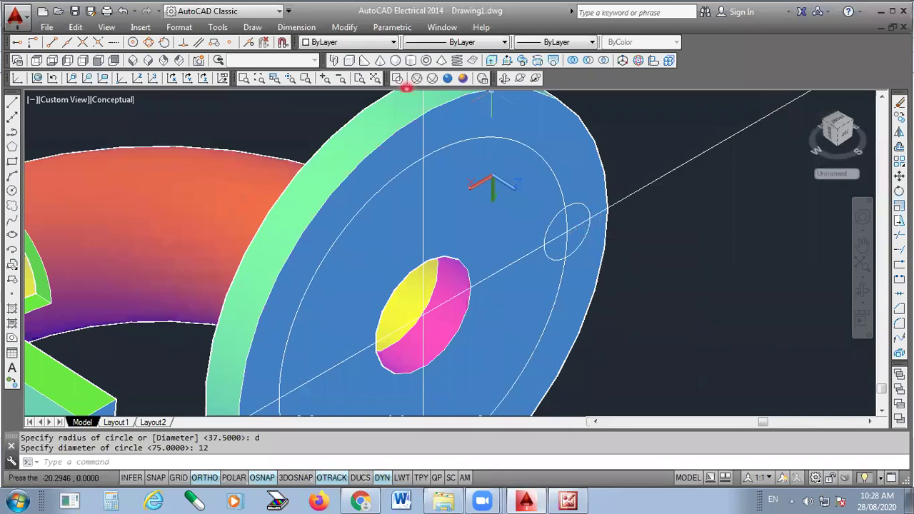
- In 2D Wireframe, copy the 12 mm circle to the other three crossings of the pitch circle and construction lines, then restore Conceptual style
click(399, 80)
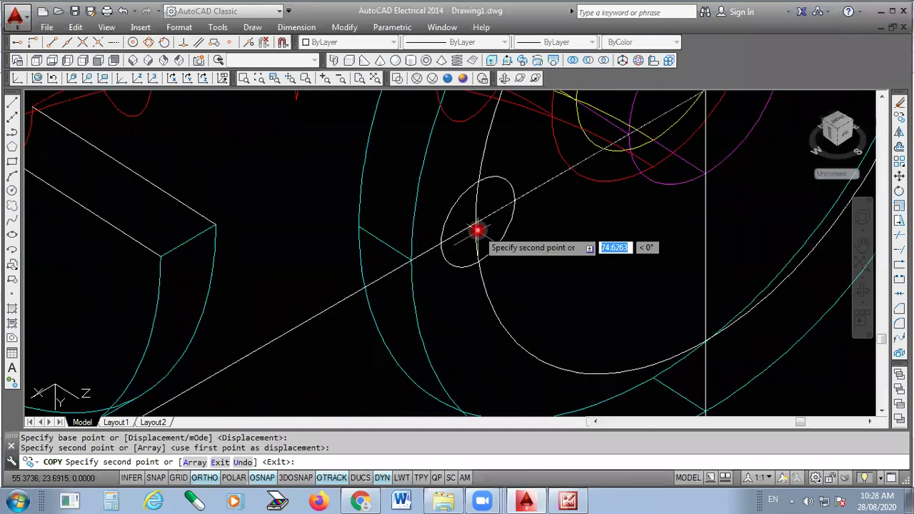
click(477, 229)
scroll(391, 270, down, 2)
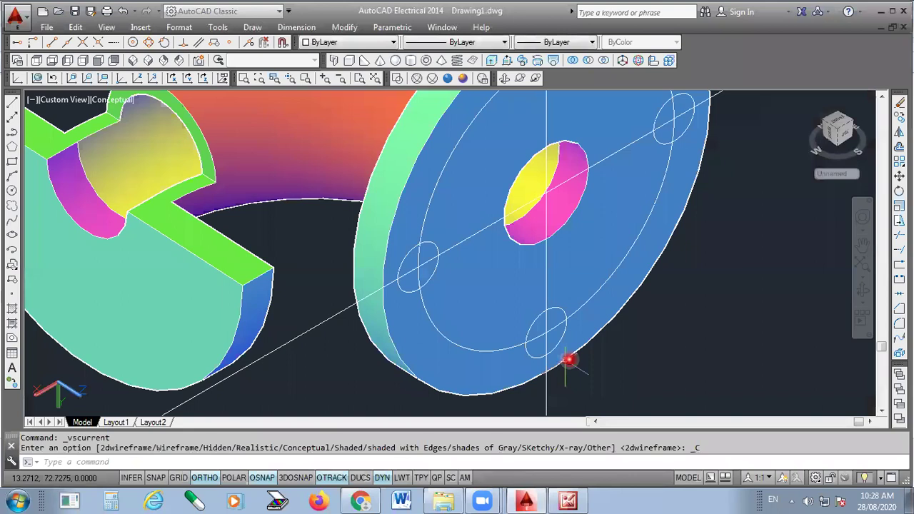
- Erase both construction lines and the 75 mm pitch circle, leaving the four 12 mm circles on the flange in Conceptual display
scroll(568, 361, down, 5)
click(623, 264)
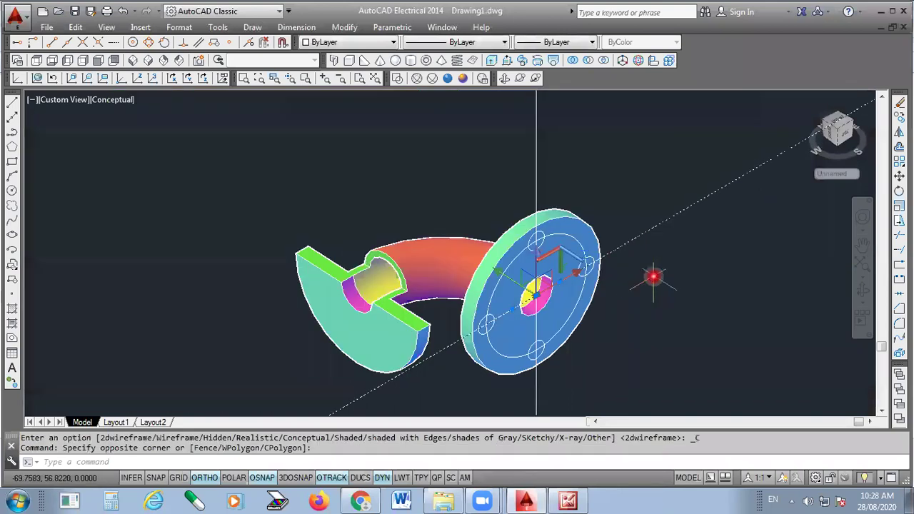
key(Delete)
click(577, 162)
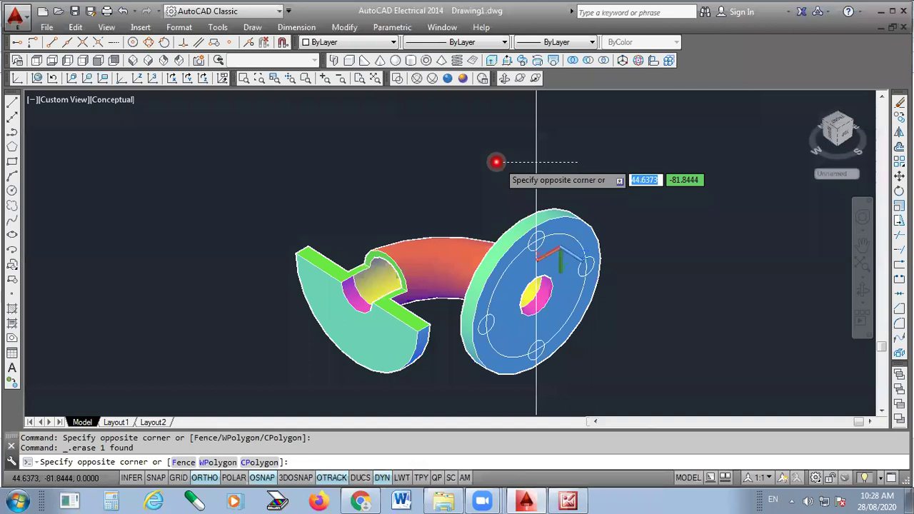
key(Escape)
scroll(593, 256, up, 3)
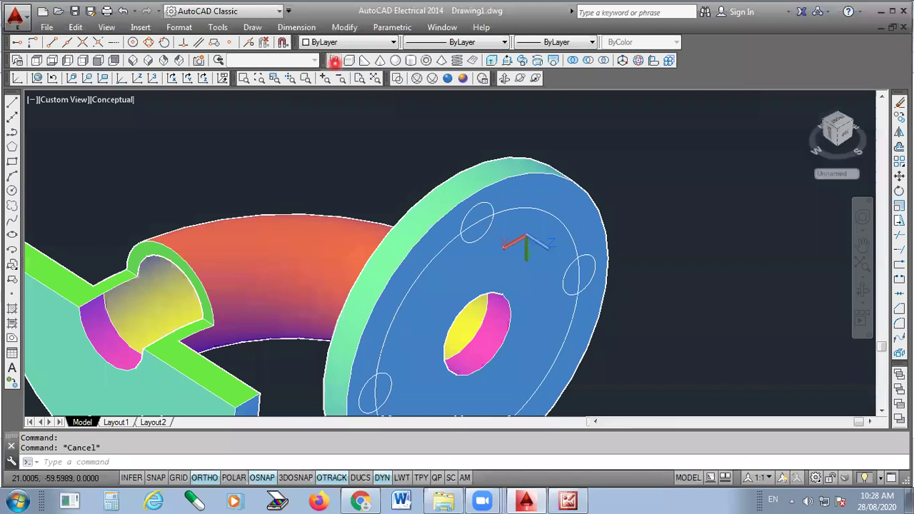
click(468, 81)
scroll(551, 221, down, 2)
scroll(536, 310, down, 3)
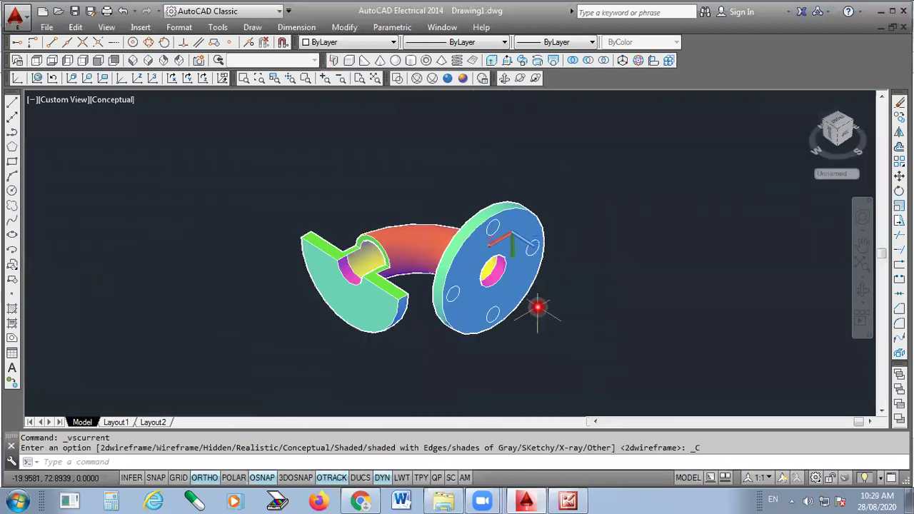
- Presspull the four 12 mm circles through the uncut flange's thickness to cut the bolt holes
scroll(531, 316, up, 2)
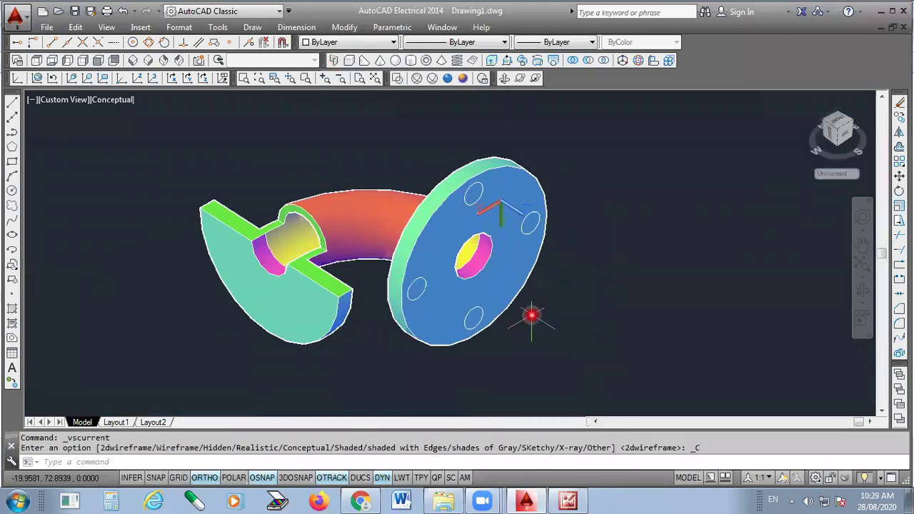
click(506, 60)
scroll(468, 214, up, 3)
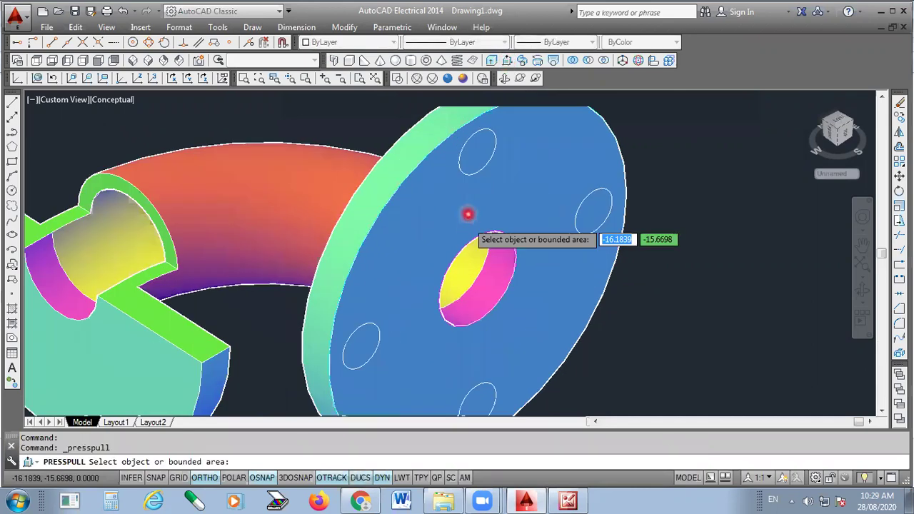
scroll(482, 157, down, 2)
click(482, 158)
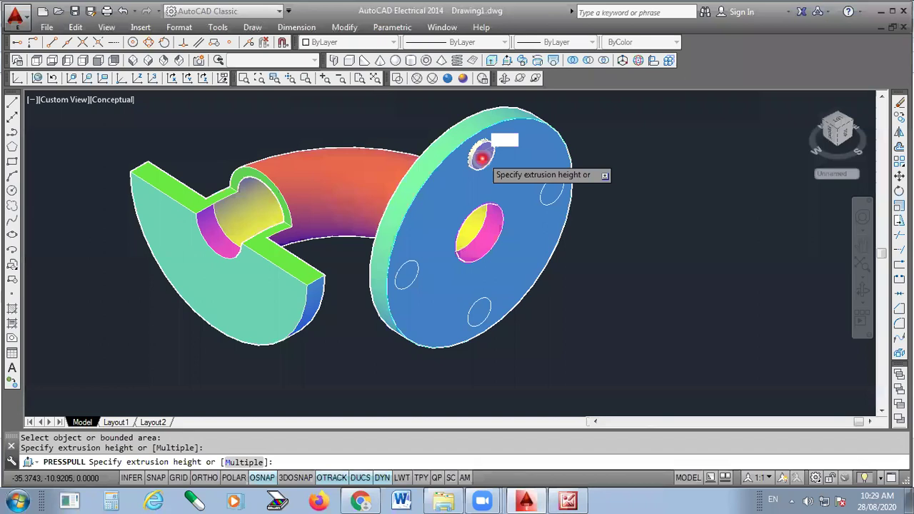
scroll(458, 214, down, 5)
scroll(433, 250, up, 3)
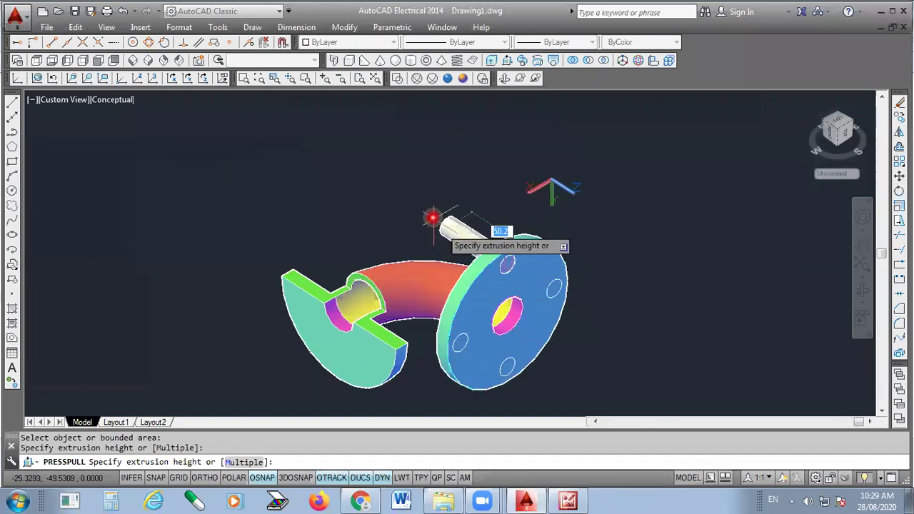
click(432, 218)
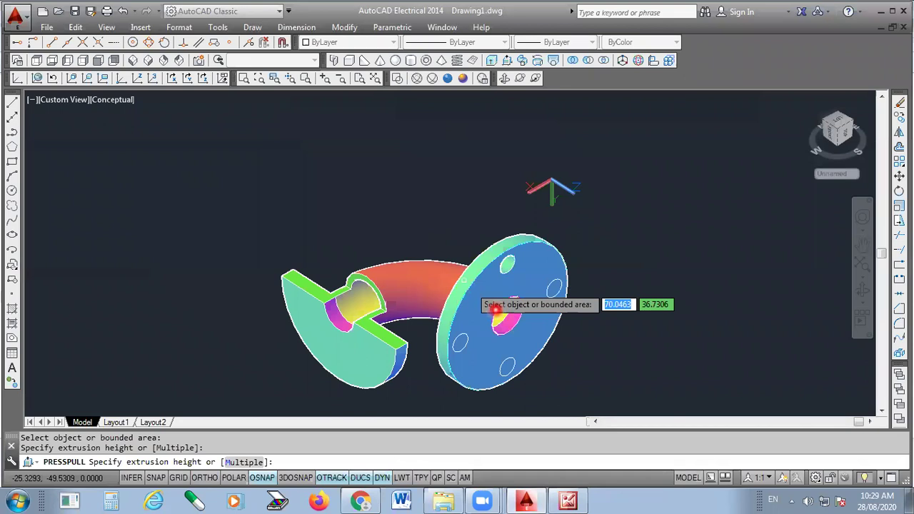
click(496, 309)
scroll(496, 309, up, 3)
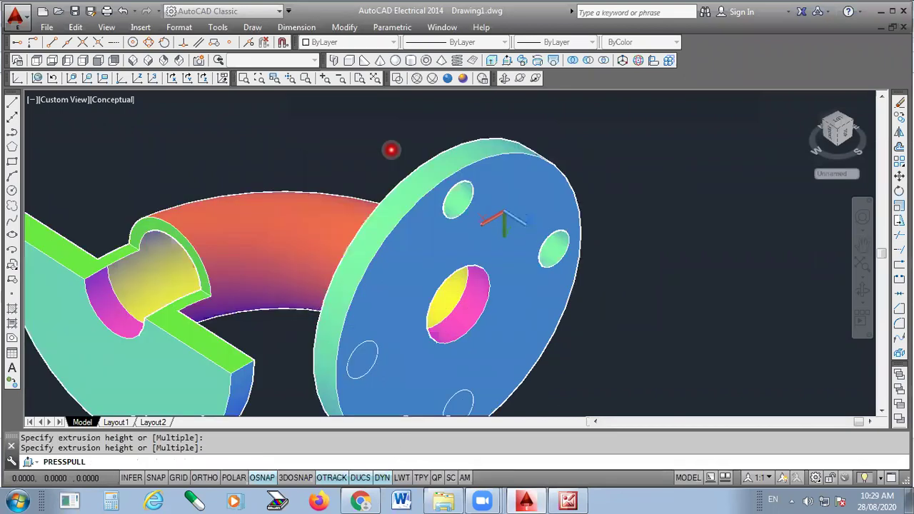
click(367, 369)
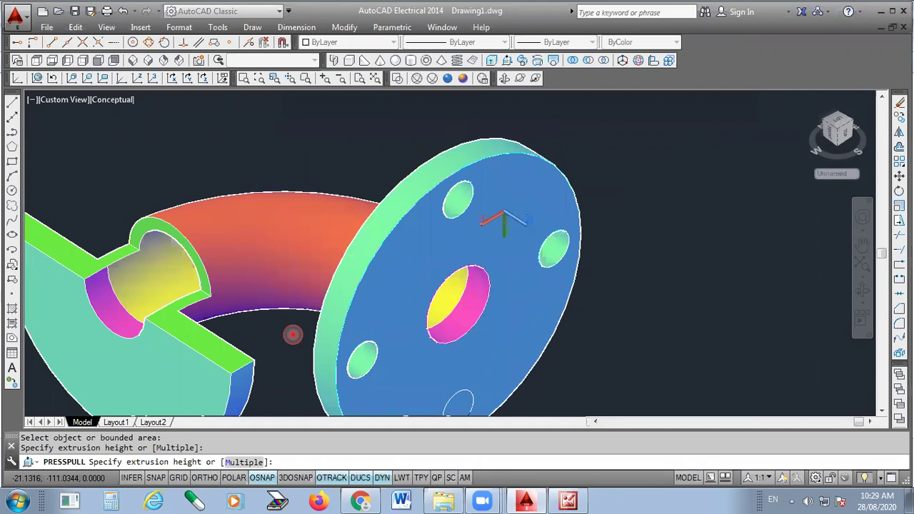
scroll(381, 320, down, 1)
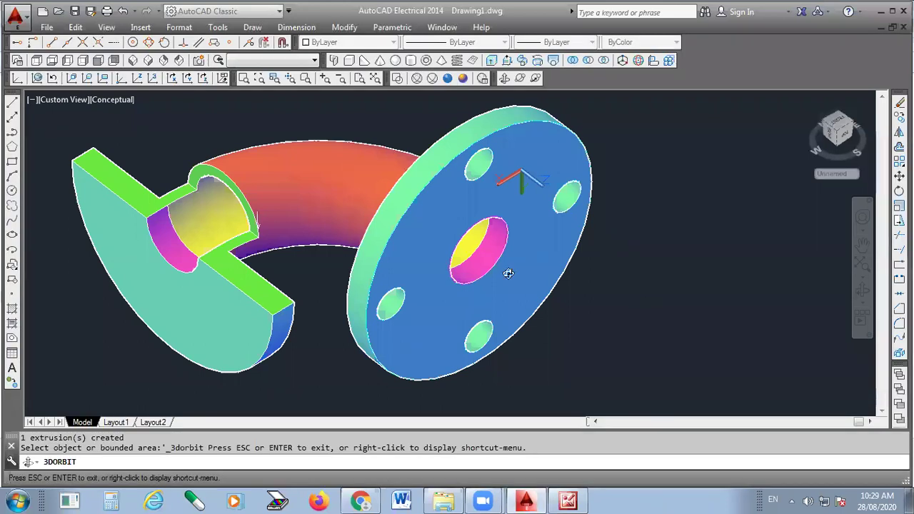
- Return to the SW Isometric view and align the UCS with the outer face of the sectioned flange
drag(462, 267, 486, 246)
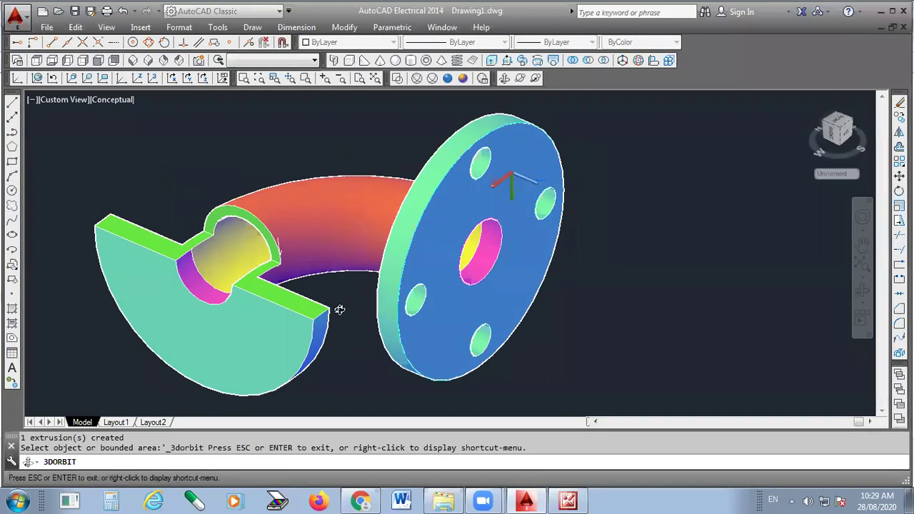
drag(251, 337, 225, 317)
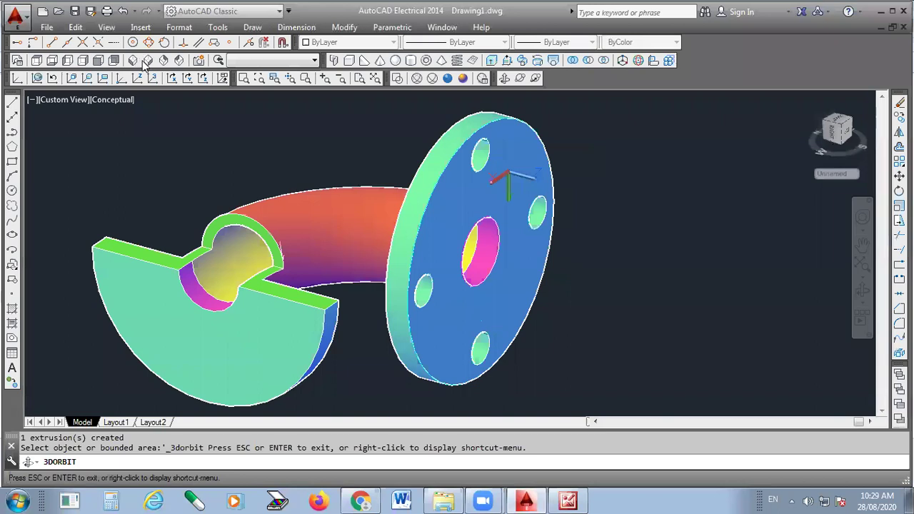
drag(448, 153, 550, 286)
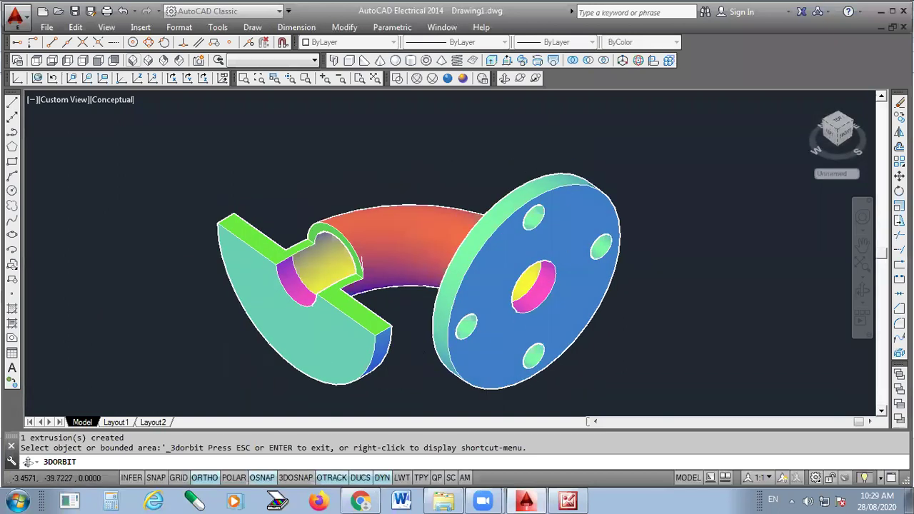
click(174, 80)
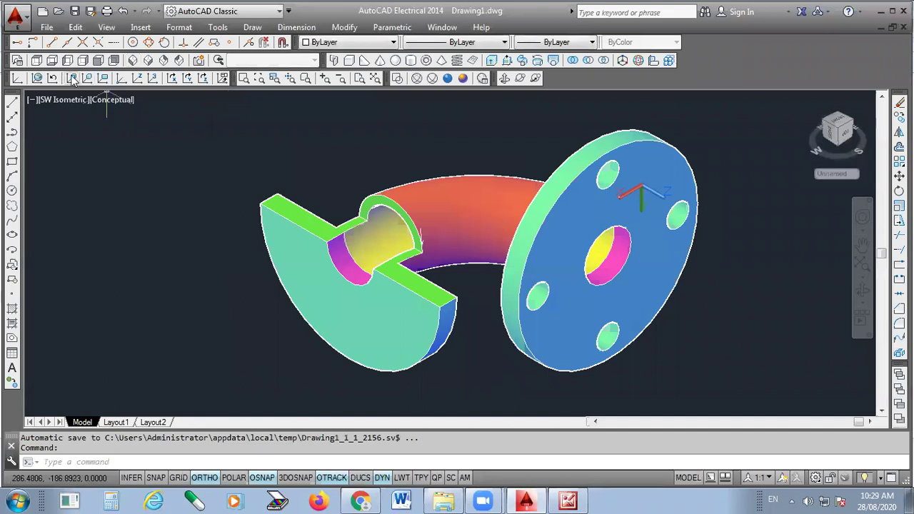
click(72, 79)
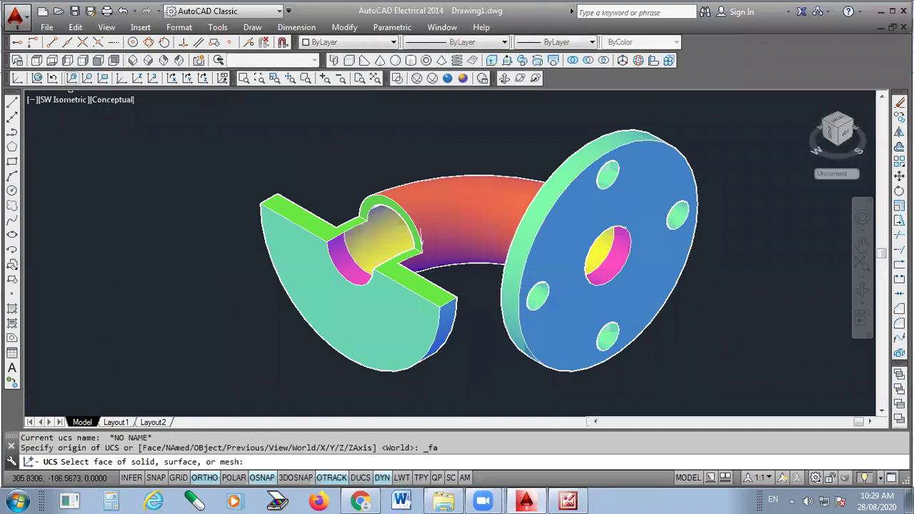
click(325, 297)
key(Return)
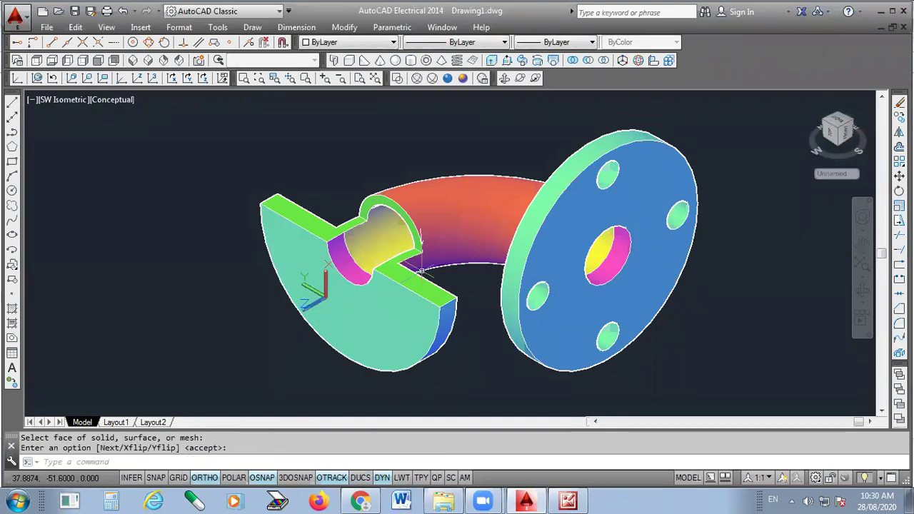
- Draw a 75 mm diameter pitch circle centred on the bore of the sectioned flange's outer face
click(12, 191)
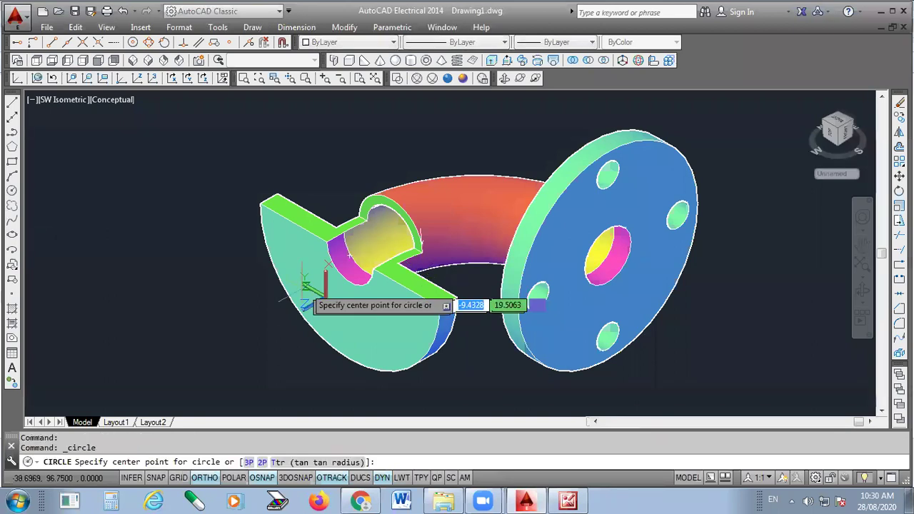
click(338, 187)
text(d)
key(Return)
text(75)
key(Return)
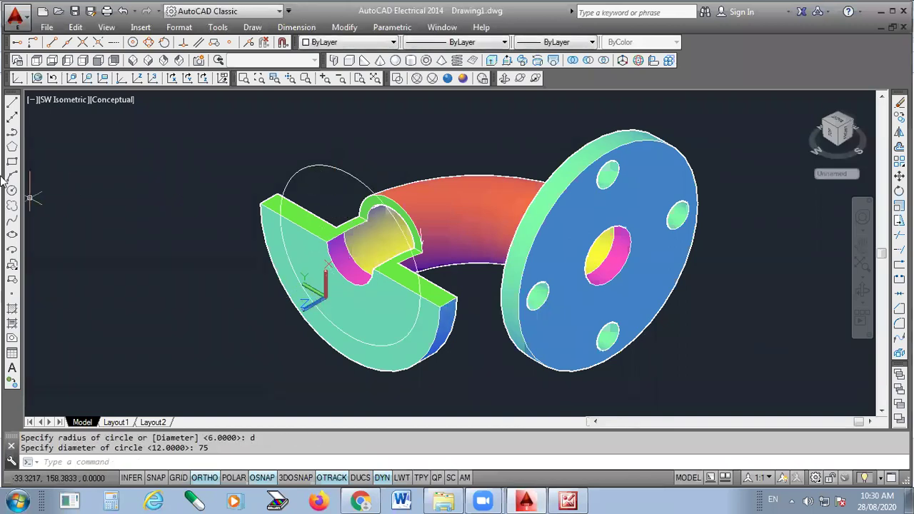
- Draw two perpendicular construction lines through the bore centre, one vertical and one along the sectioned flange's cut edge
click(13, 118)
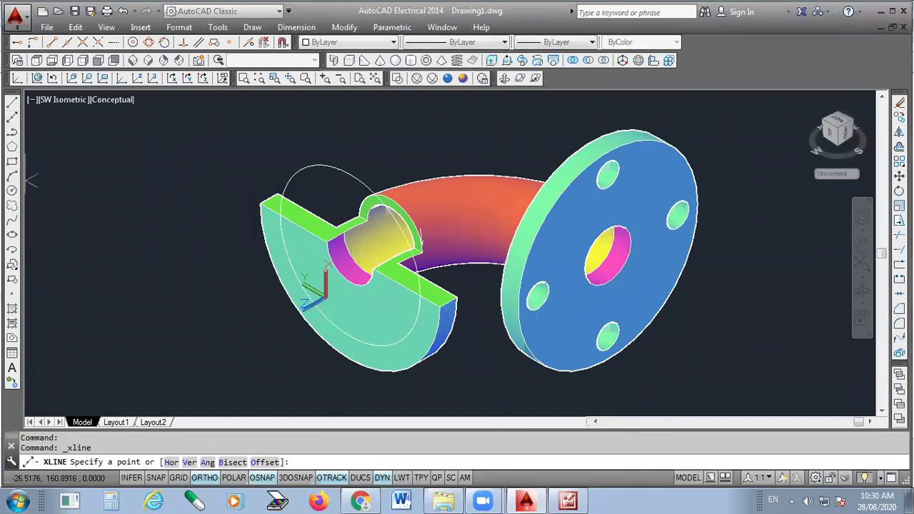
click(350, 258)
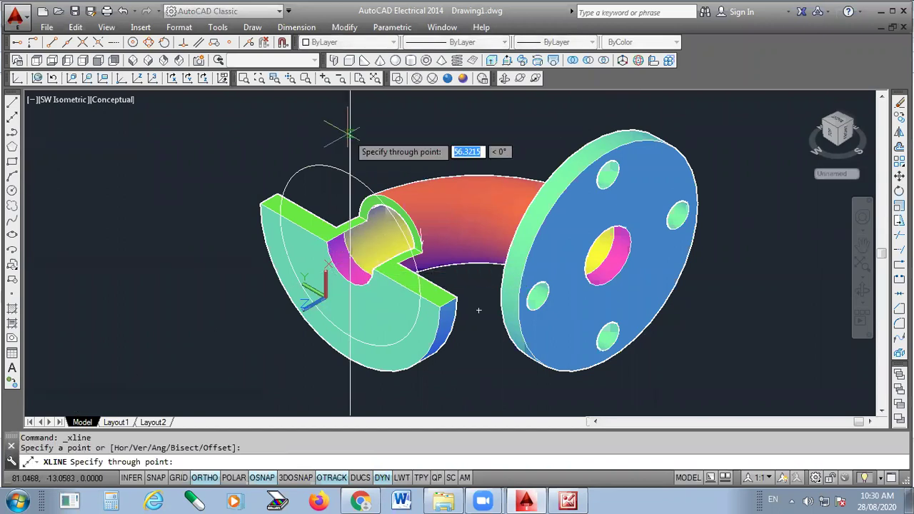
click(503, 344)
key(Return)
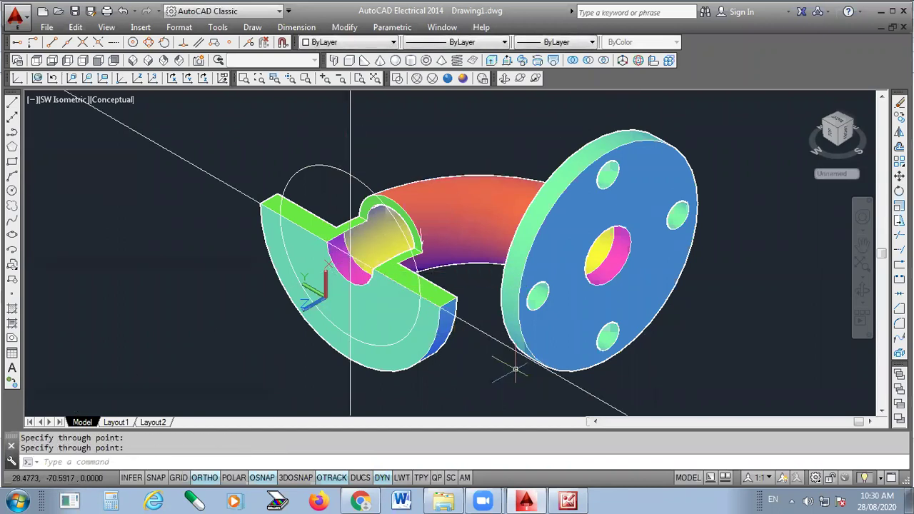
- Check the hole layout in the reference picture and draw a 12 mm diameter circle where the cut-edge construction line crosses the pitch circle
click(568, 500)
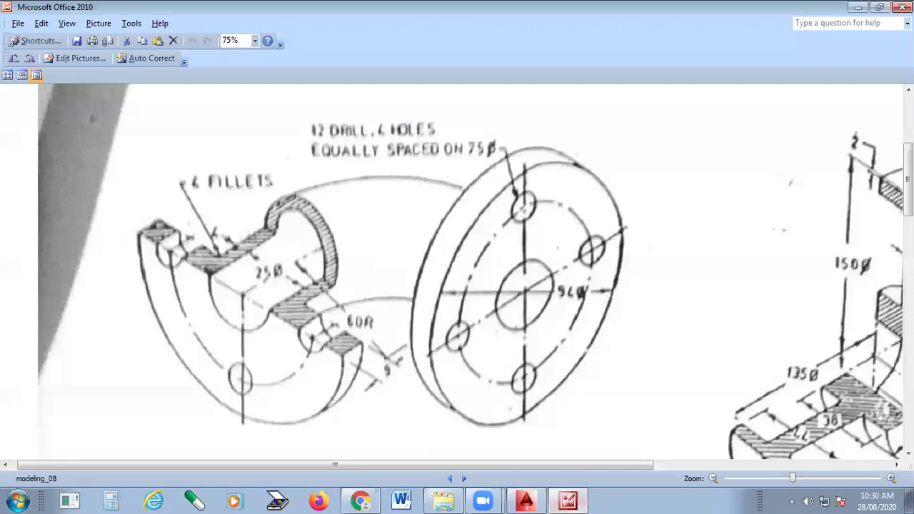
click(568, 500)
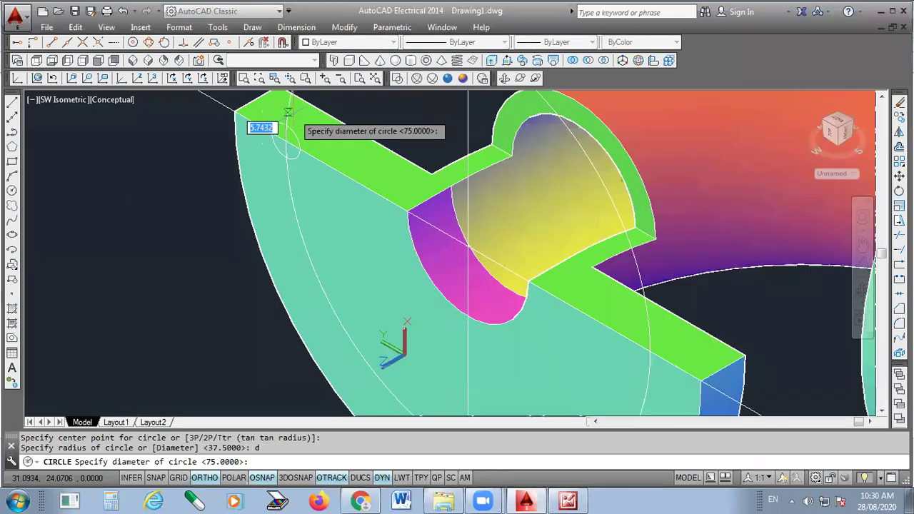
text(12)
key(Return)
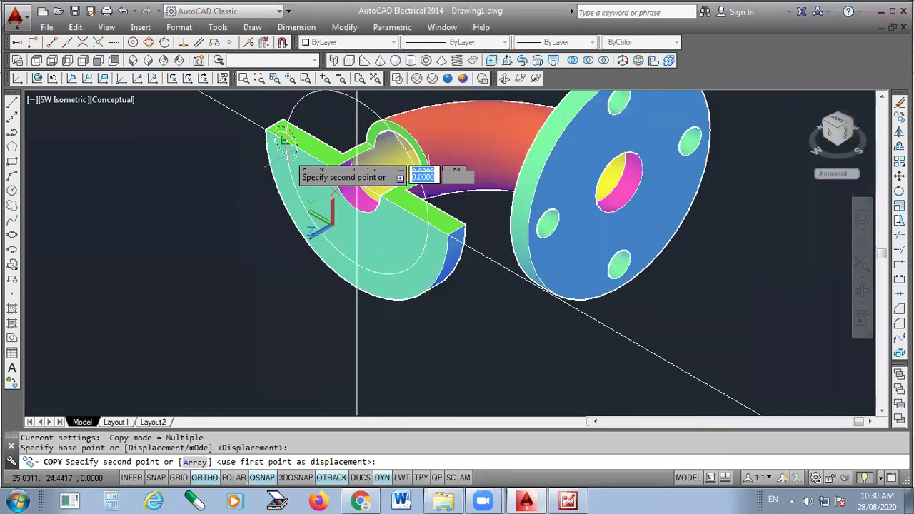
- Copy the 12 mm circle to the lowest pitch-circle crossing and to the opposite crossing on the cut edge
scroll(358, 271, up, 3)
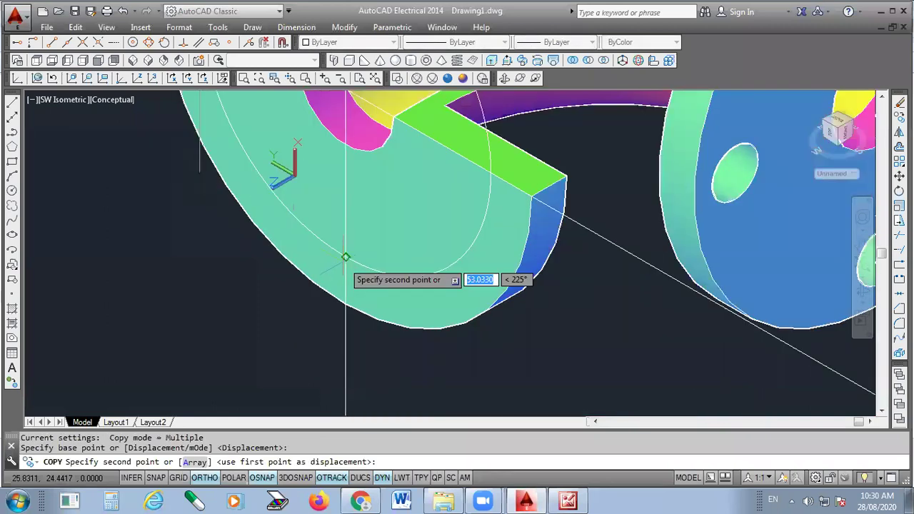
click(345, 257)
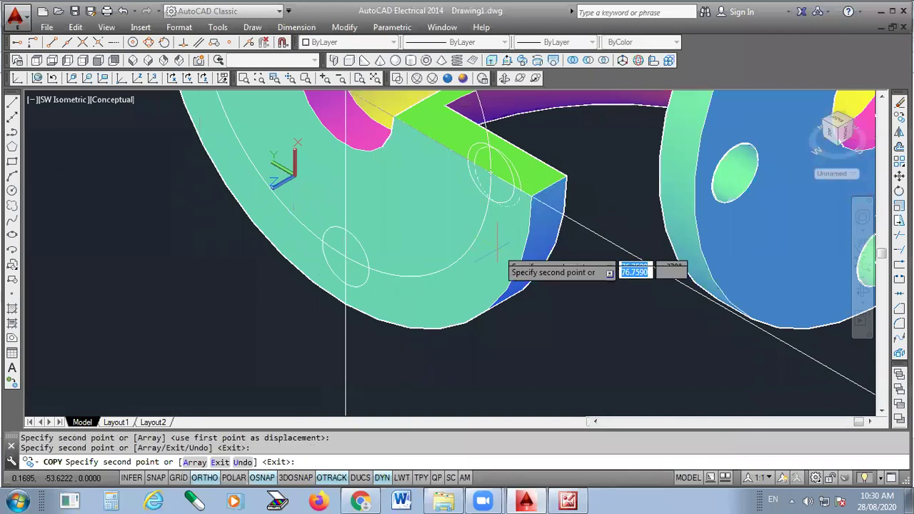
key(Escape)
- Erase both construction lines and the 75 mm pitch circle, leaving the three 12 mm circles on the sectioned flange
click(648, 246)
click(600, 296)
key(Delete)
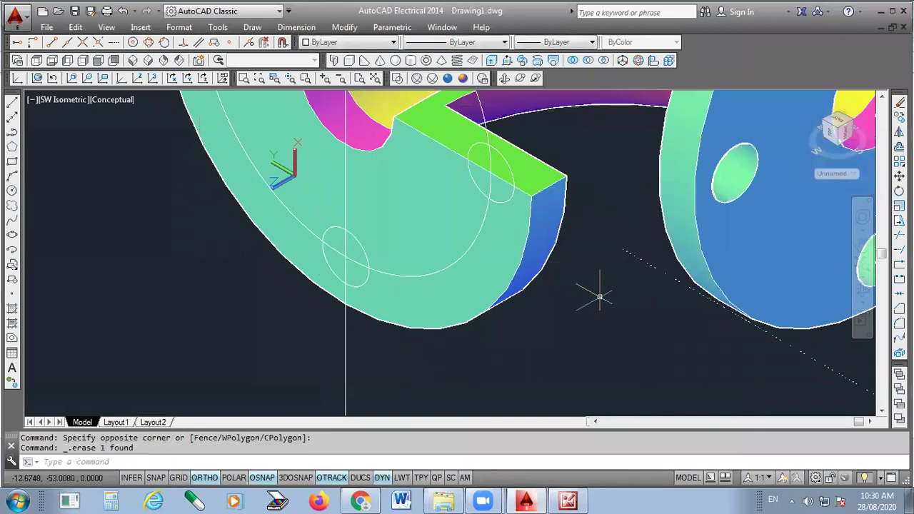
click(382, 361)
click(325, 385)
key(Delete)
scroll(420, 393, down, 2)
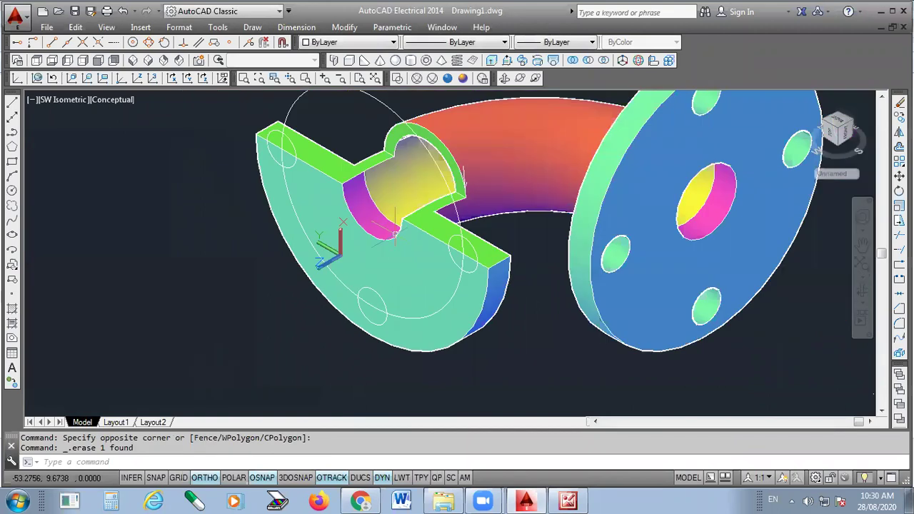
scroll(372, 223, down, 2)
scroll(372, 222, up, 3)
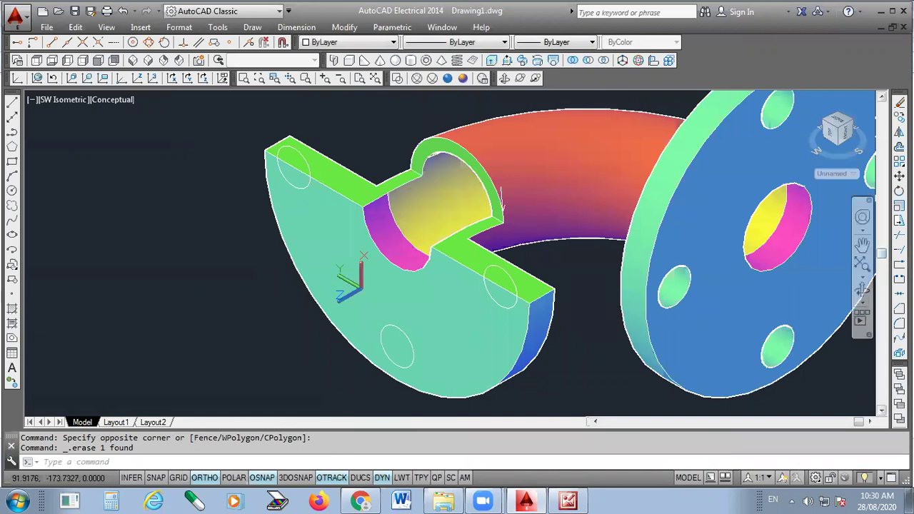
- Presspull the areas inside the three 12 mm circles through the sectioned flange to cut two half holes and one full hole
click(508, 61)
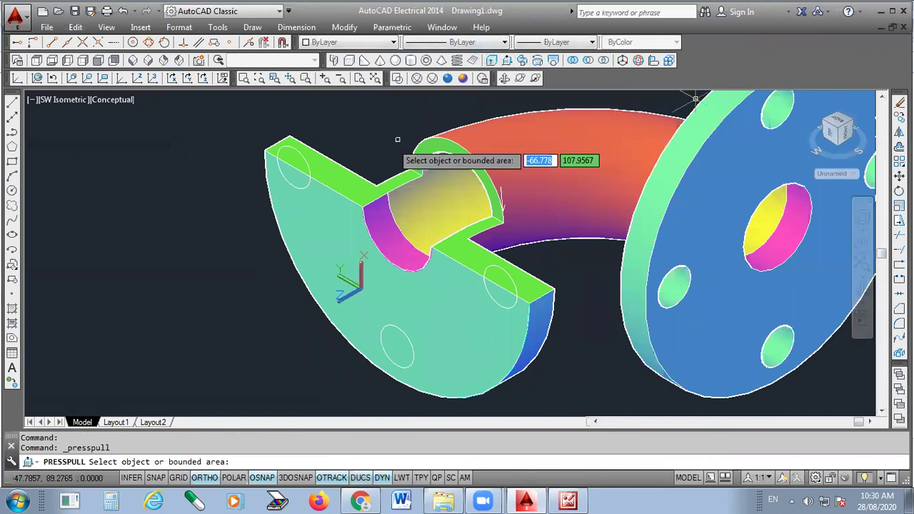
click(292, 170)
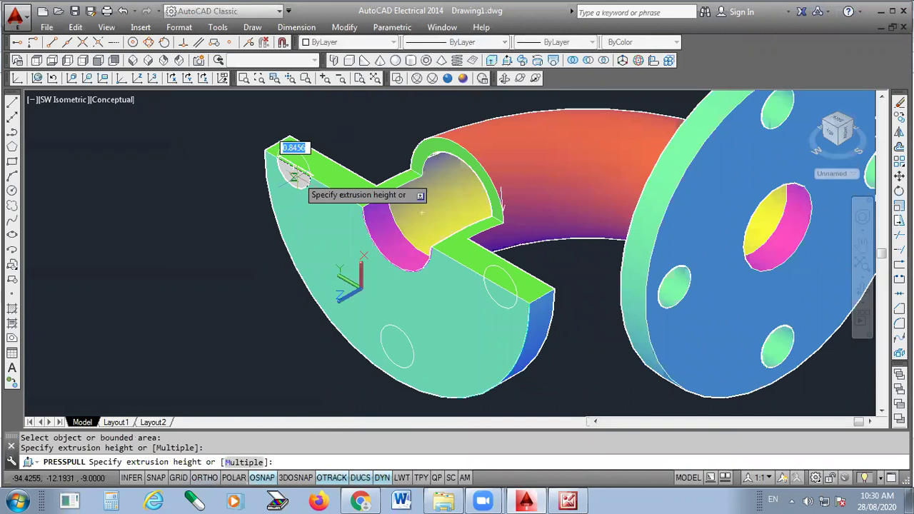
click(449, 324)
click(500, 270)
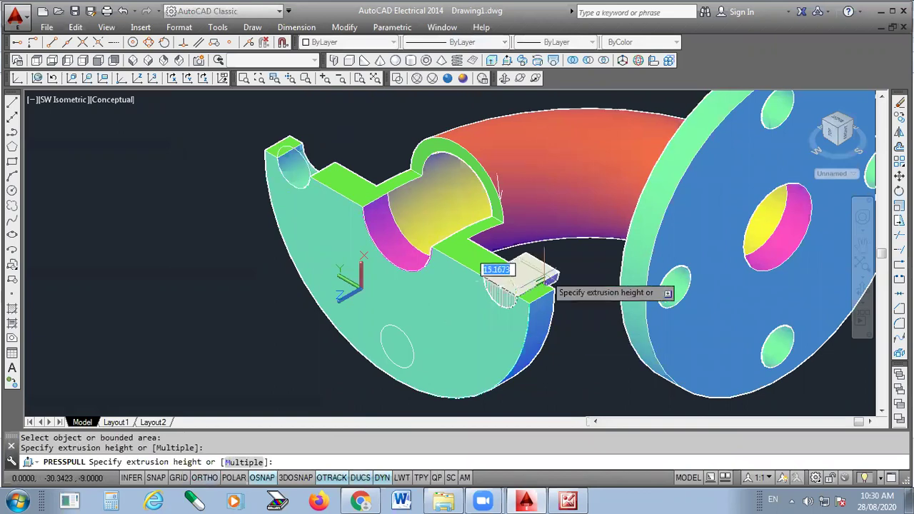
click(497, 261)
scroll(387, 363, up, 2)
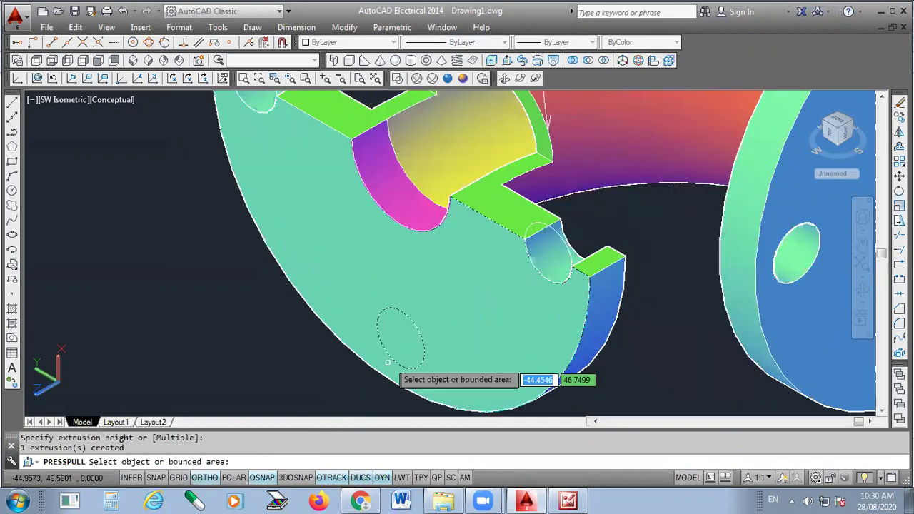
click(387, 363)
scroll(389, 357, down, 2)
click(519, 305)
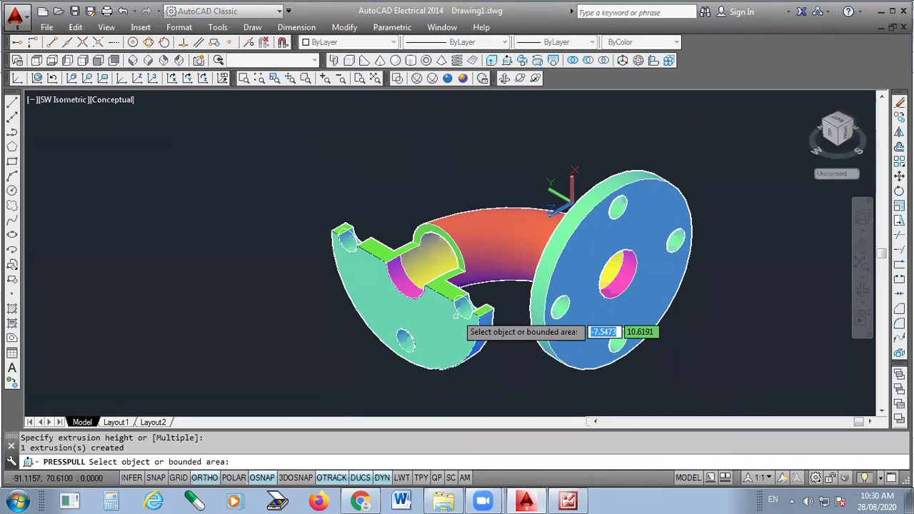
scroll(455, 315, up, 2)
key(Escape)
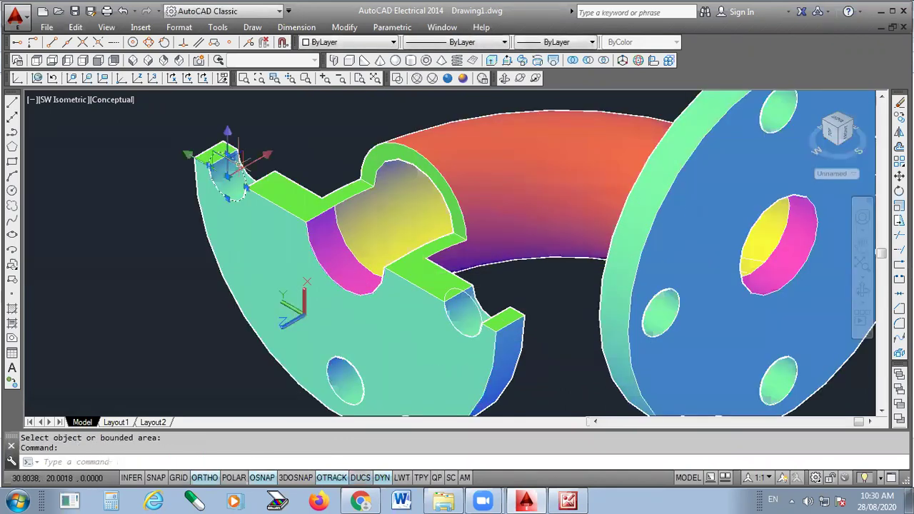
- Erase the leftover 12 mm circles on the sectioned flange, using 2D Wireframe display to check around its full hole
key(Delete)
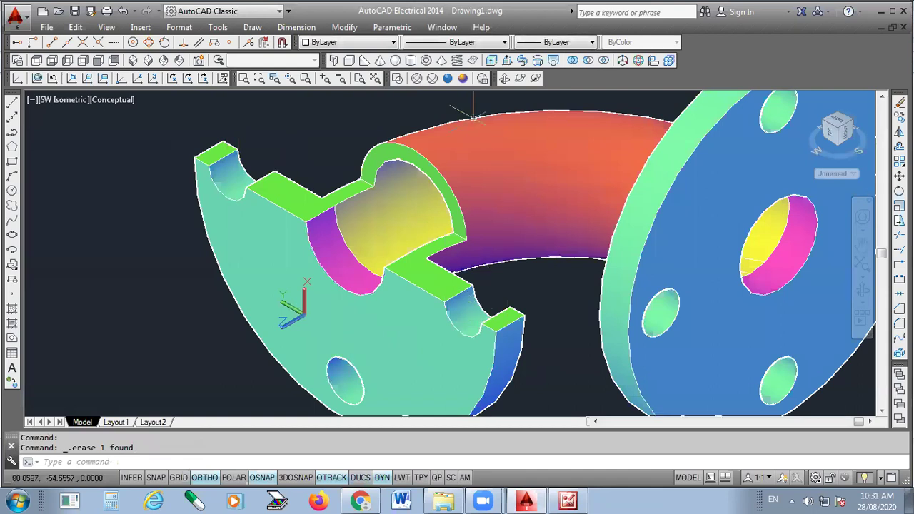
click(397, 78)
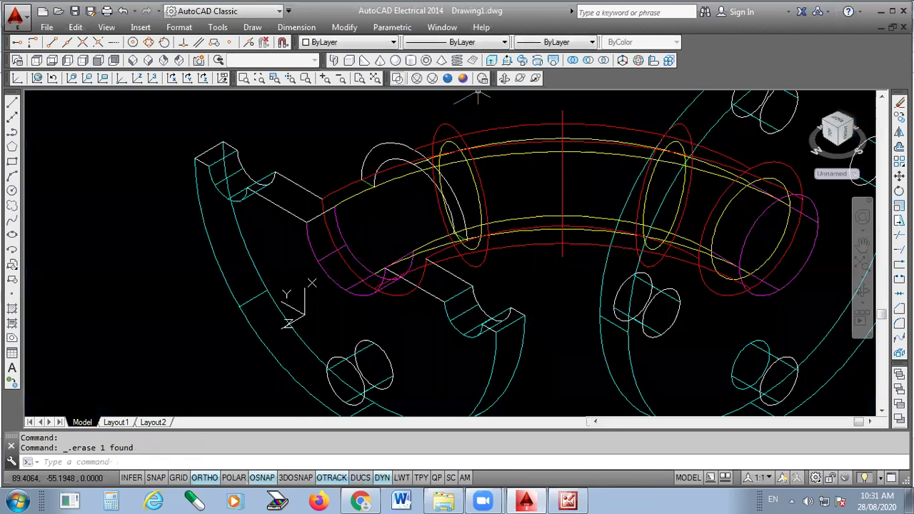
scroll(203, 308, up, 2)
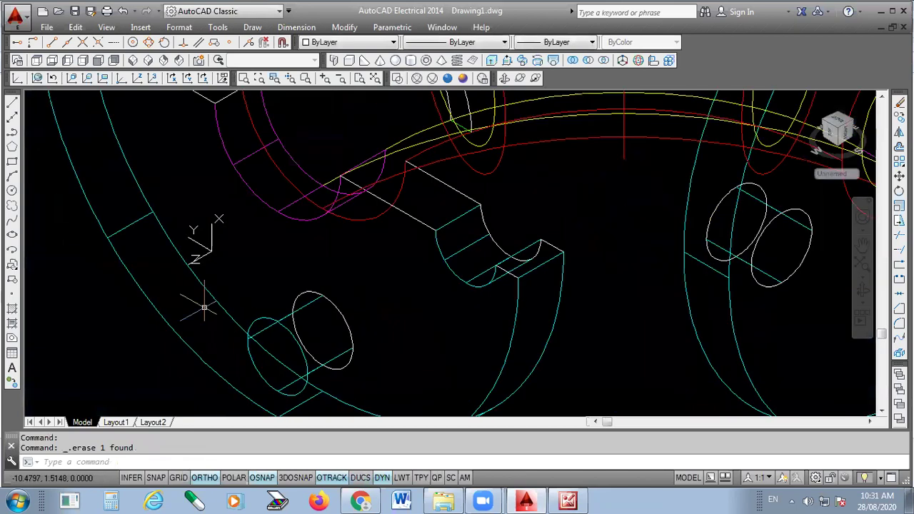
key(Escape)
scroll(670, 316, down, 2)
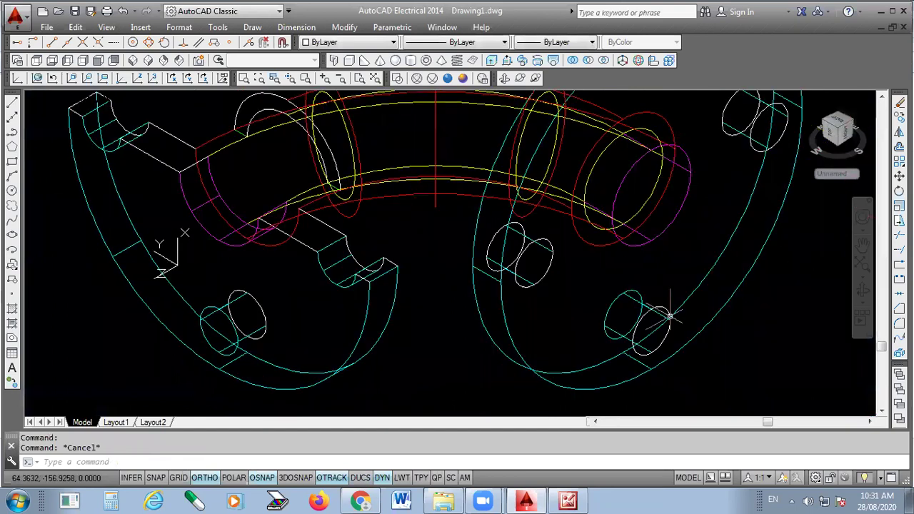
- Erase the leftover 12 mm circles around the uncut flange's four bolt holes, then restore the Conceptual visual style
scroll(670, 316, up, 4)
click(670, 316)
key(Delete)
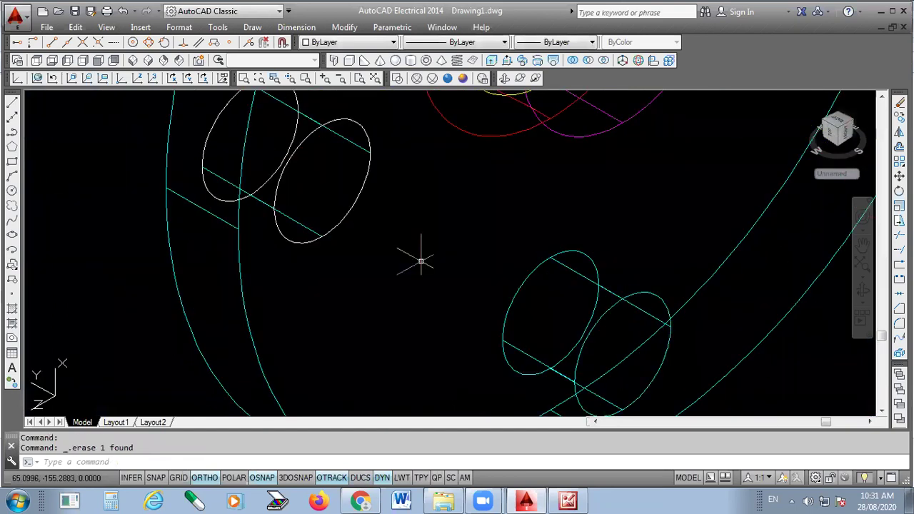
click(352, 207)
key(Escape)
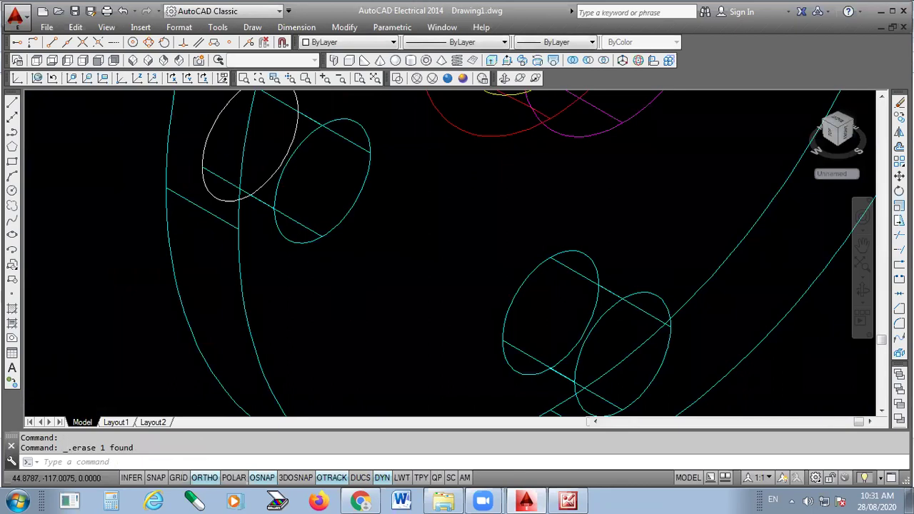
scroll(581, 164, down, 2)
scroll(582, 164, down, 2)
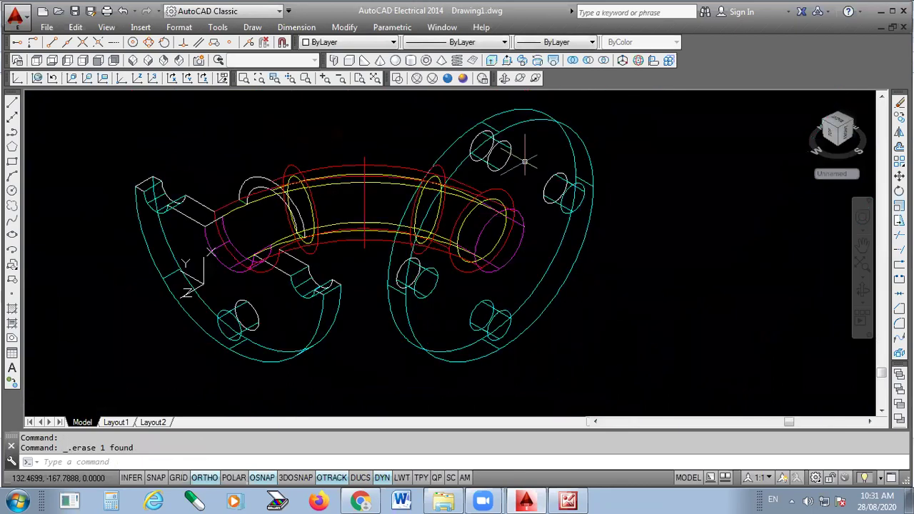
scroll(525, 163, up, 2)
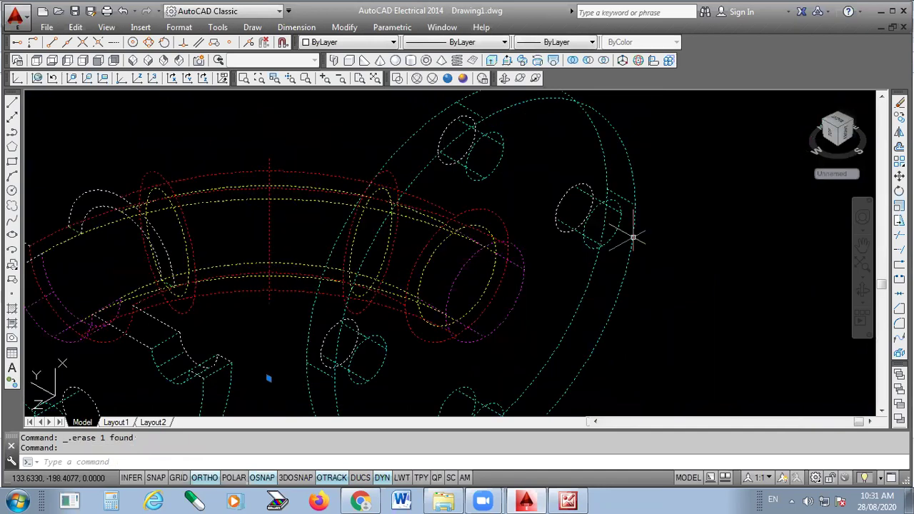
scroll(633, 238, down, 2)
key(Escape)
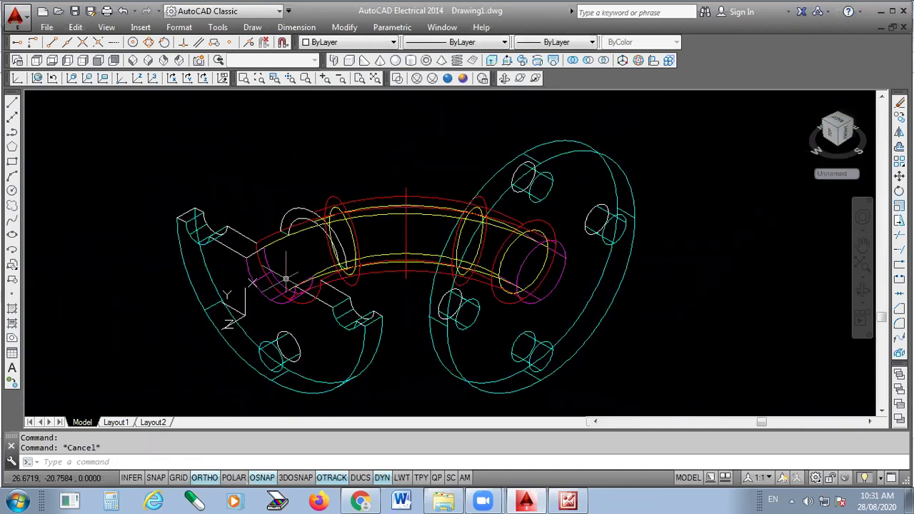
click(463, 77)
scroll(415, 270, down, 2)
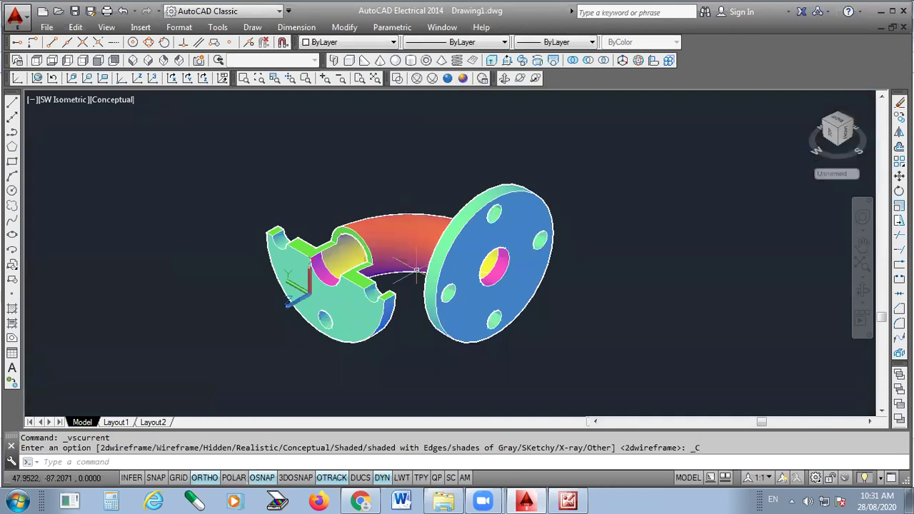
- Draw a wavy fit-point spline in the empty space beside the flanged bend, with Ortho mode turned off while placing points
scroll(455, 307, up, 2)
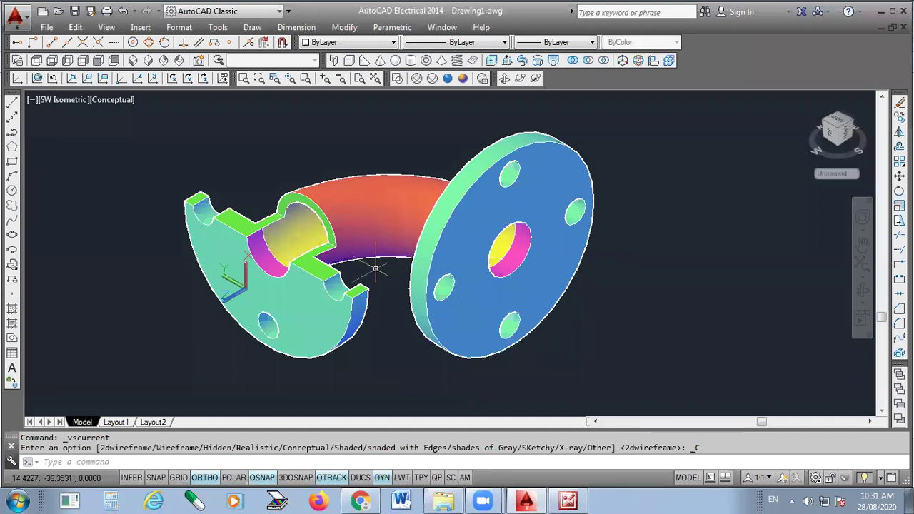
scroll(204, 316, down, 2)
scroll(204, 316, down, 1)
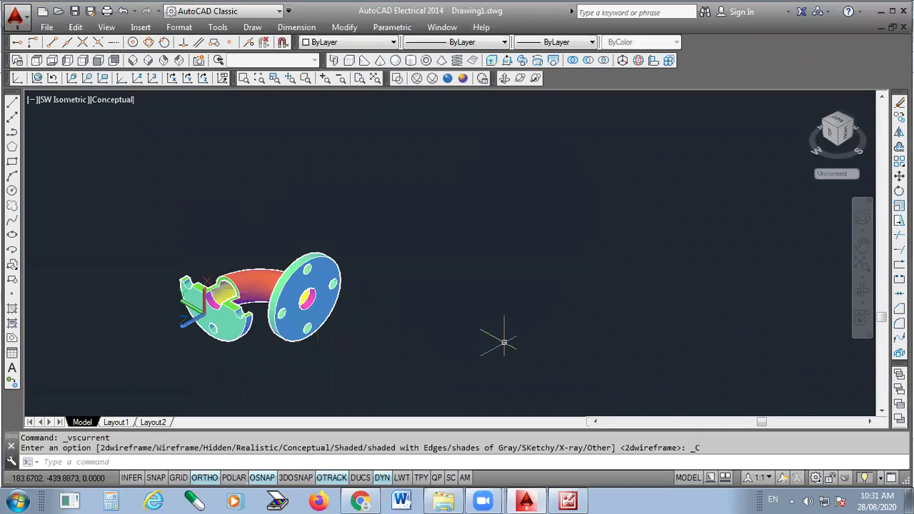
scroll(495, 337, up, 2)
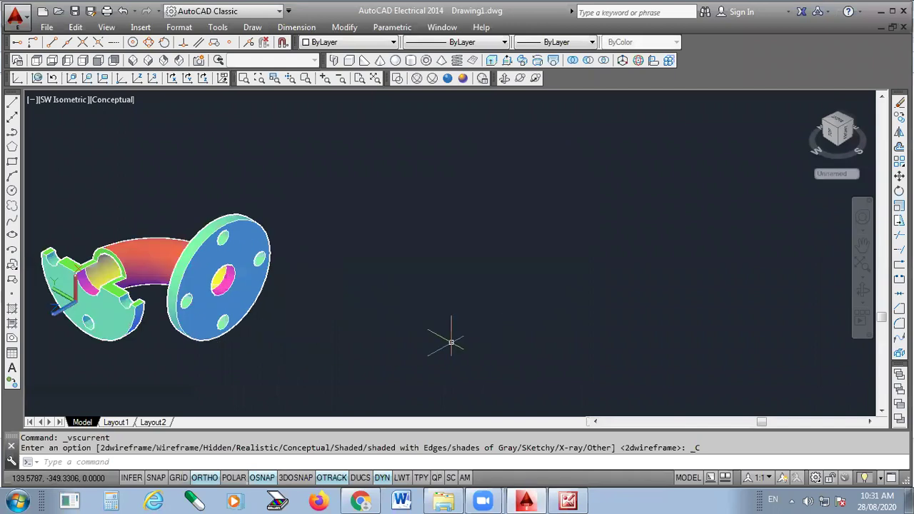
click(13, 220)
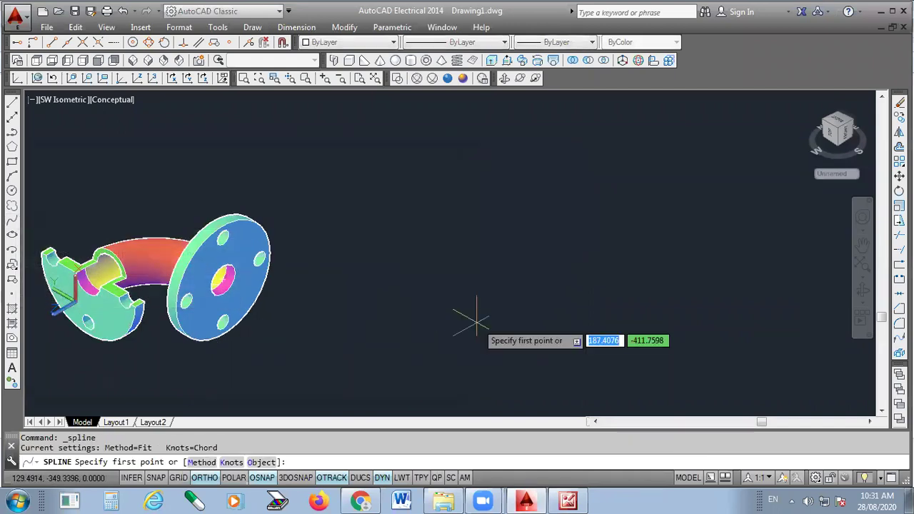
click(411, 353)
click(417, 265)
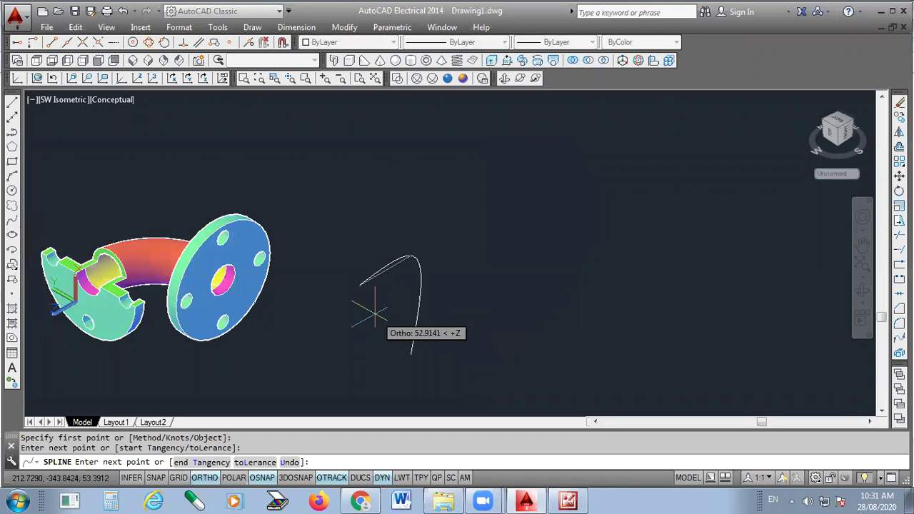
key(F8)
click(584, 205)
click(602, 167)
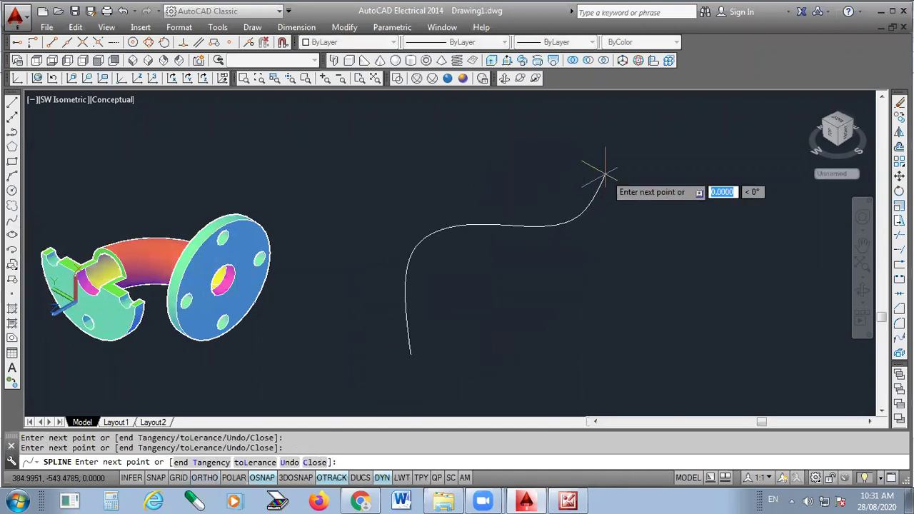
click(722, 134)
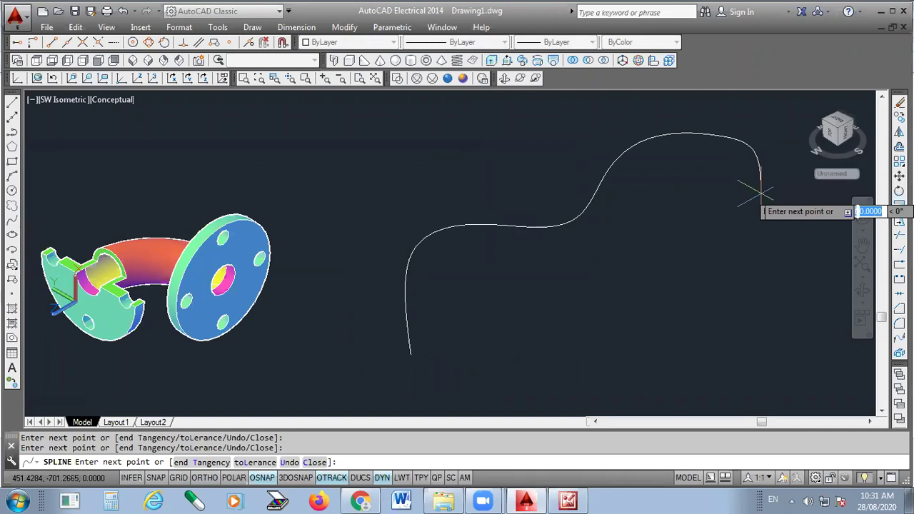
right_click(834, 213)
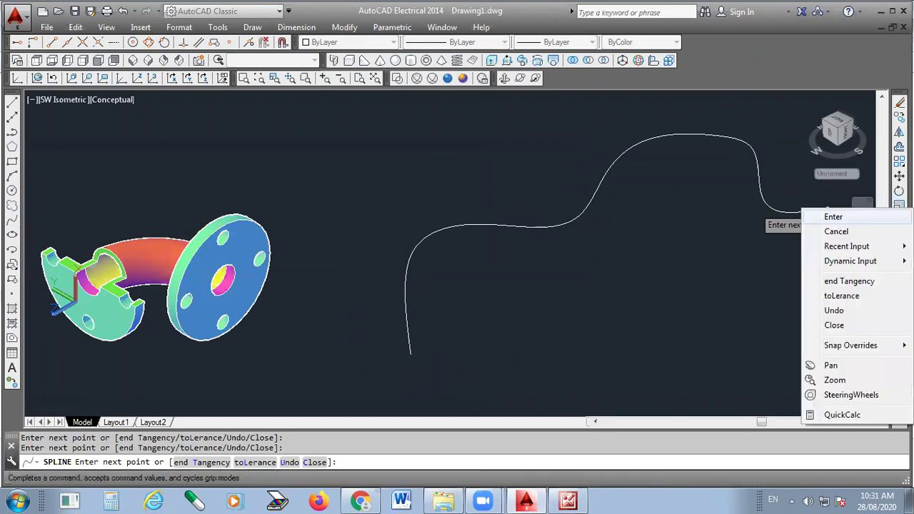
click(833, 216)
- Reshape the spline by stretching its start point outward and one fit point in its last bend
click(758, 171)
click(753, 150)
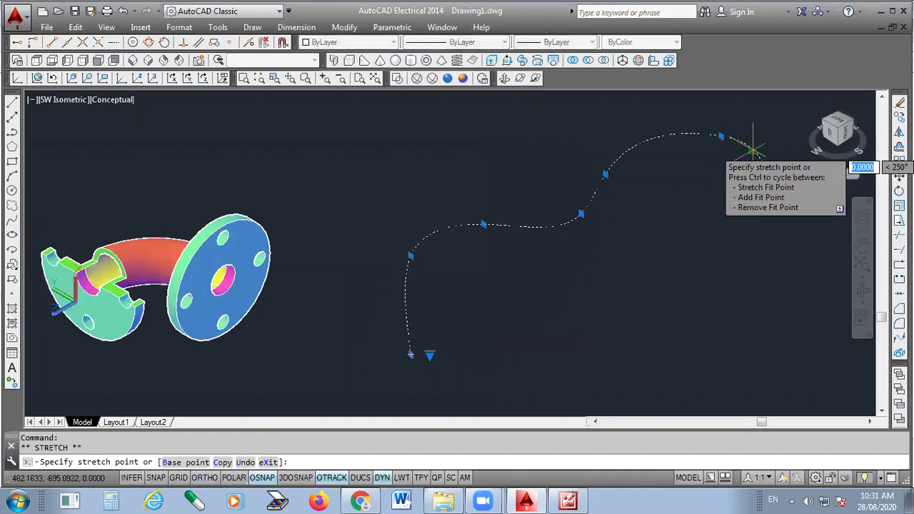
key(Escape)
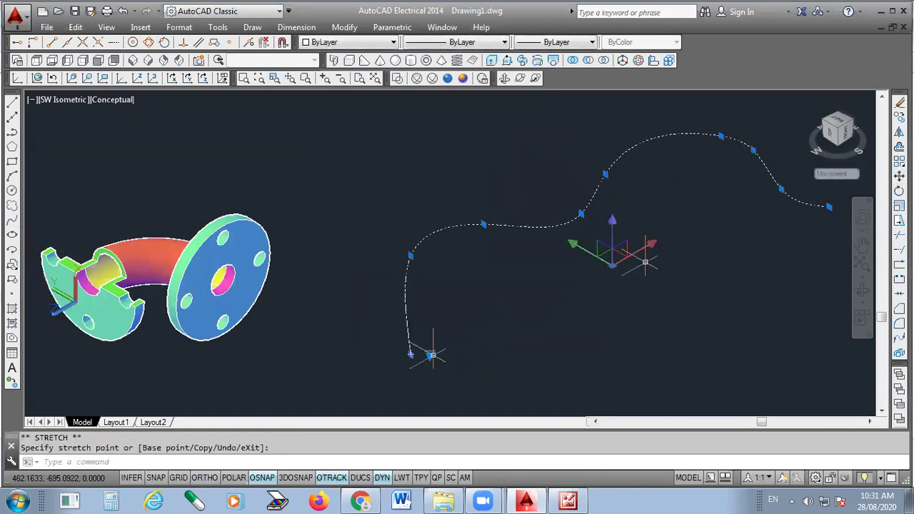
key(Escape)
- Draw a circle of radius 20 beside the spline's lower end
scroll(464, 314, down, 2)
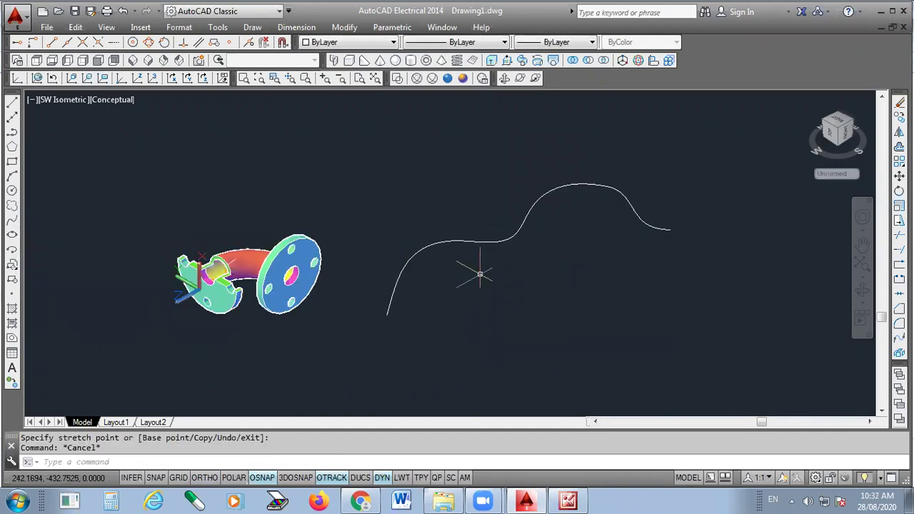
scroll(500, 275, up, 1)
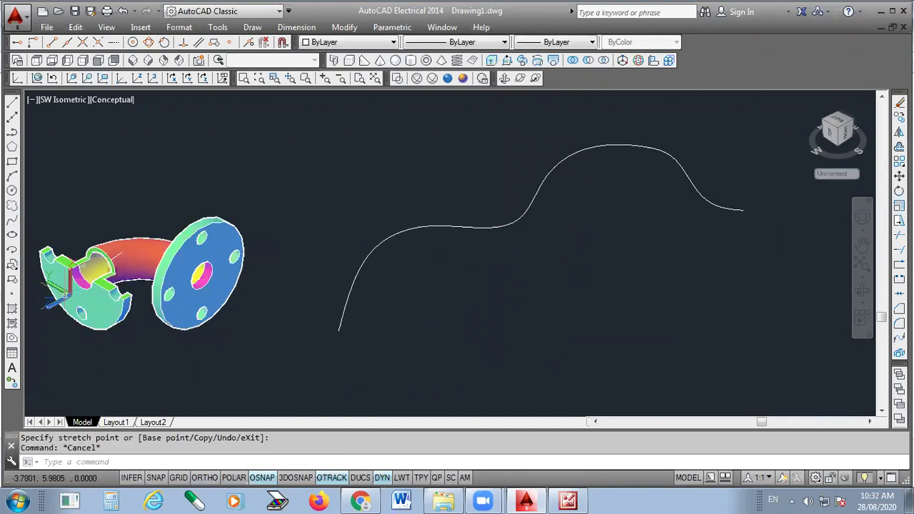
click(12, 191)
click(417, 346)
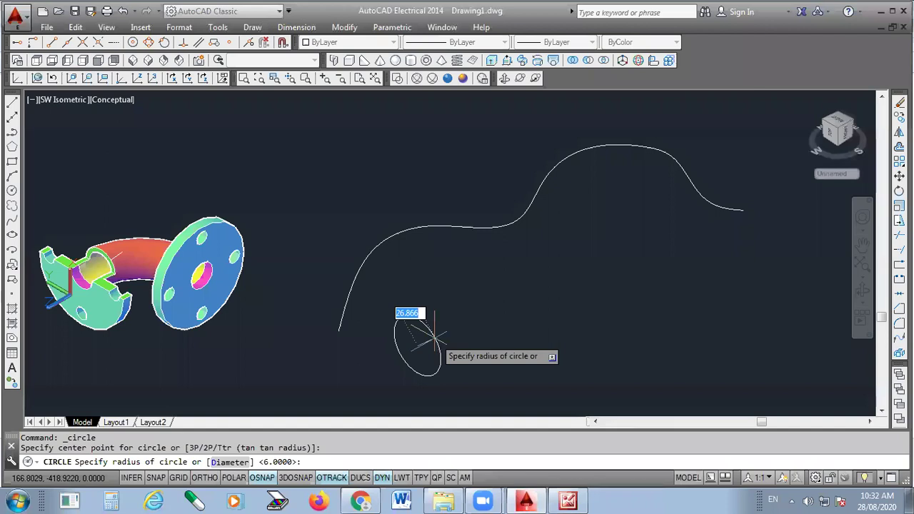
text(20)
key(Return)
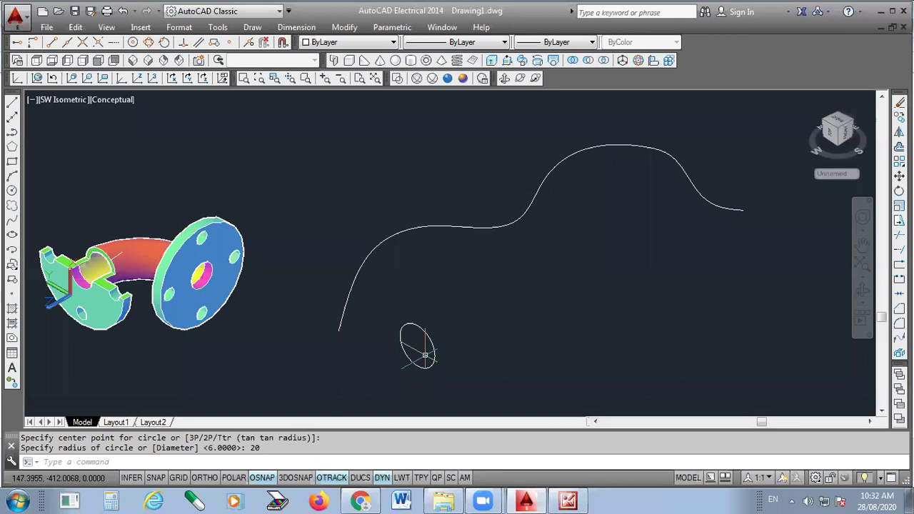
- Draw a concentric circle of radius 15 inside the radius 20 circle
scroll(418, 357, up, 2)
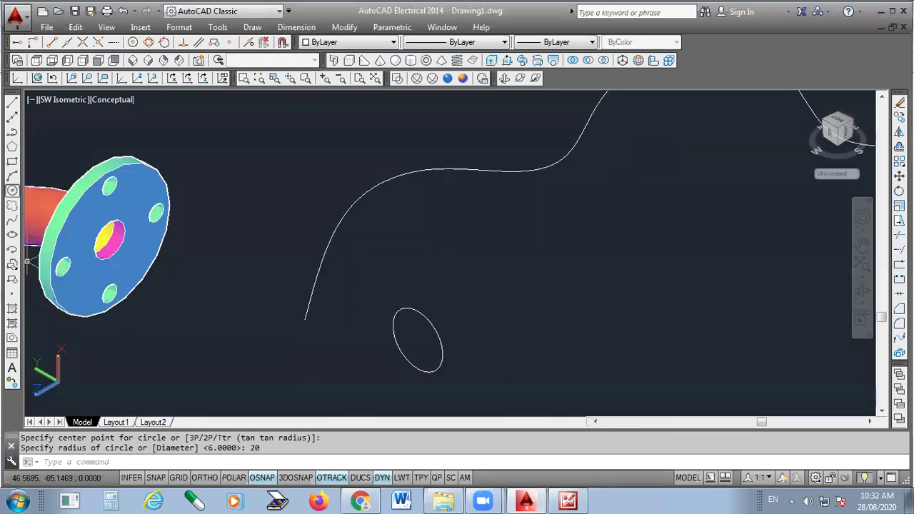
click(12, 190)
click(411, 333)
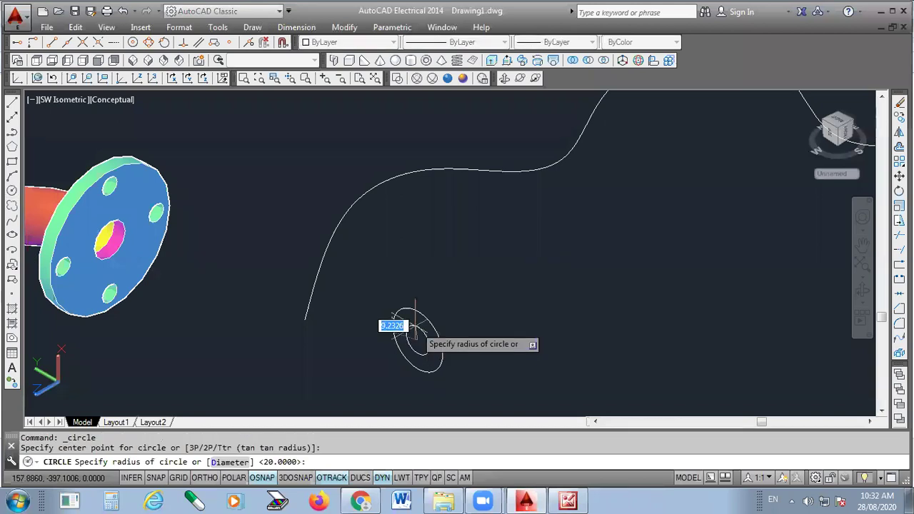
text(15)
key(Return)
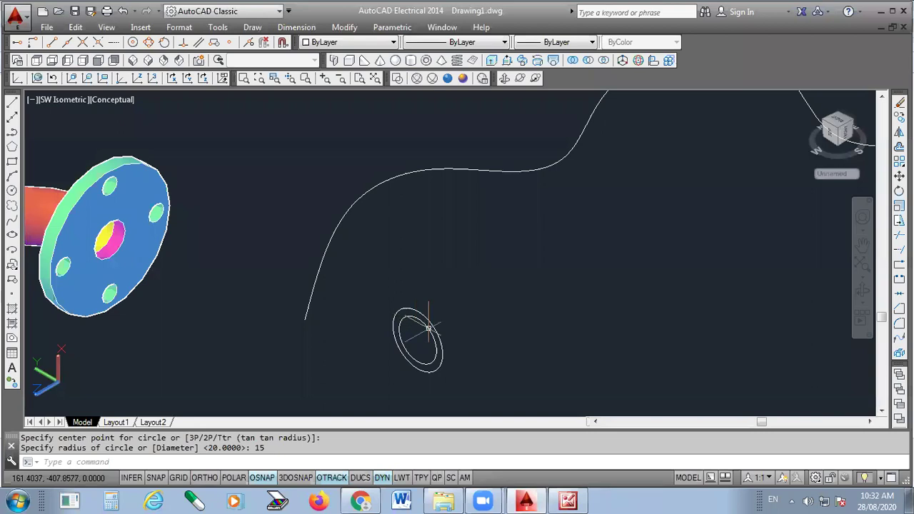
click(428, 327)
click(417, 337)
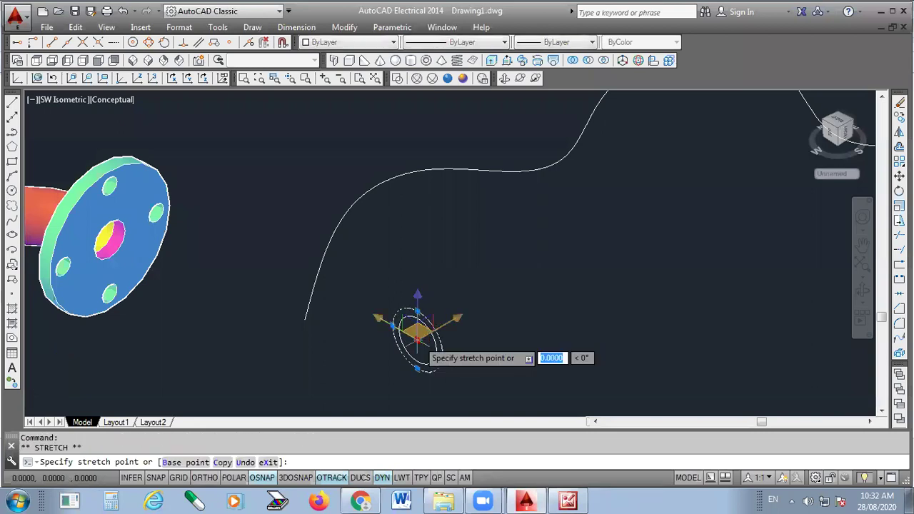
key(Escape)
key(Escape)
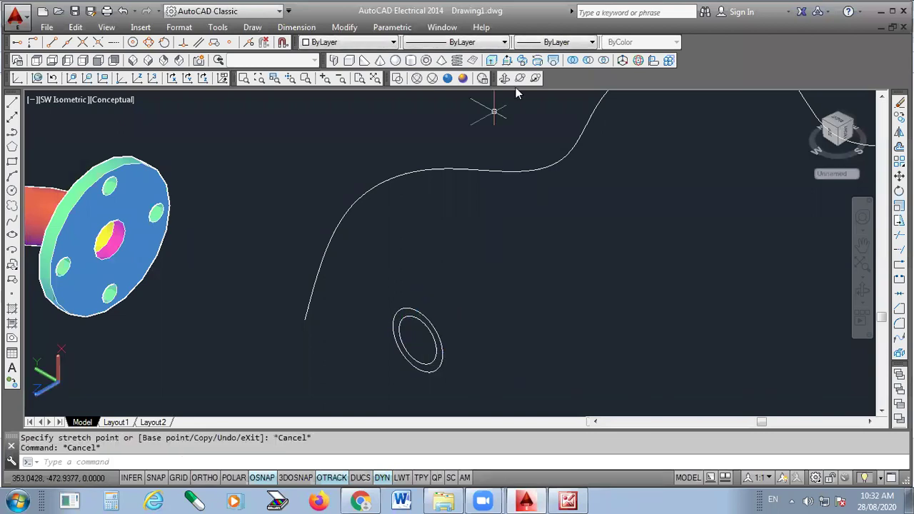
- Sweep both concentric circles as solids along the wavy spline
click(522, 60)
click(453, 318)
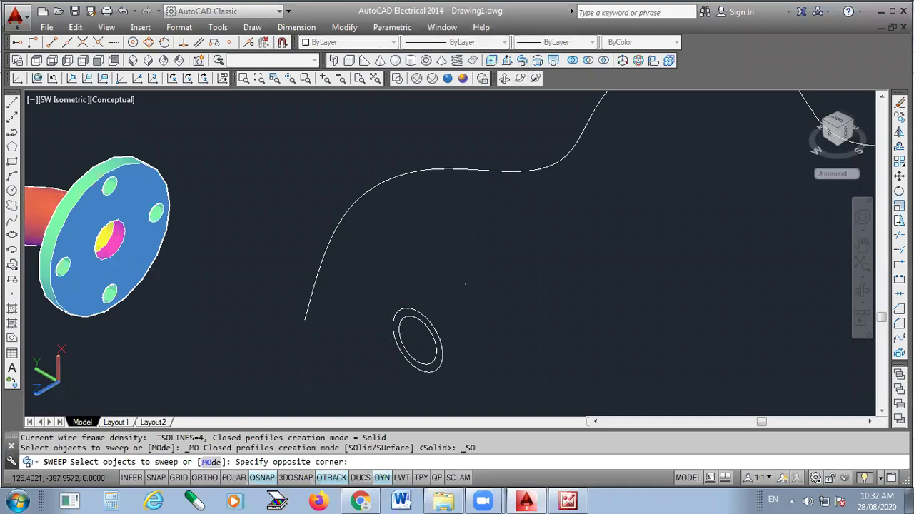
click(399, 371)
key(Return)
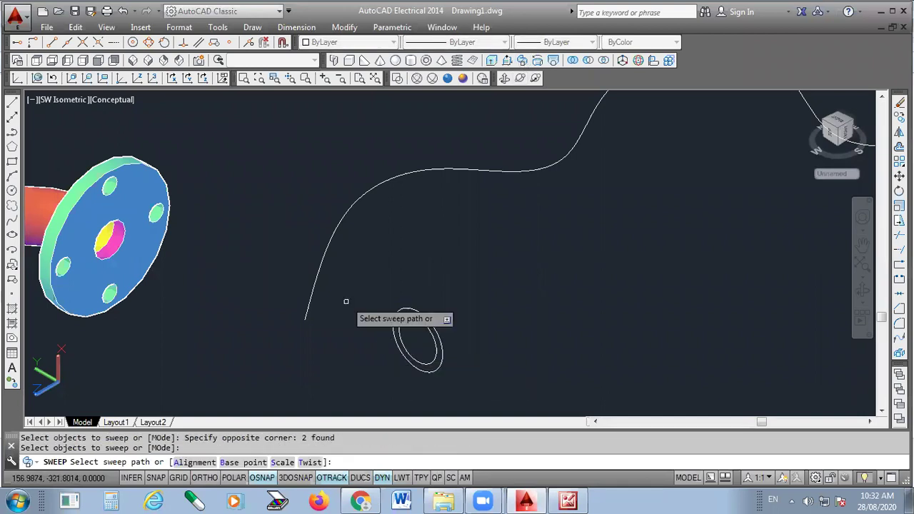
click(319, 268)
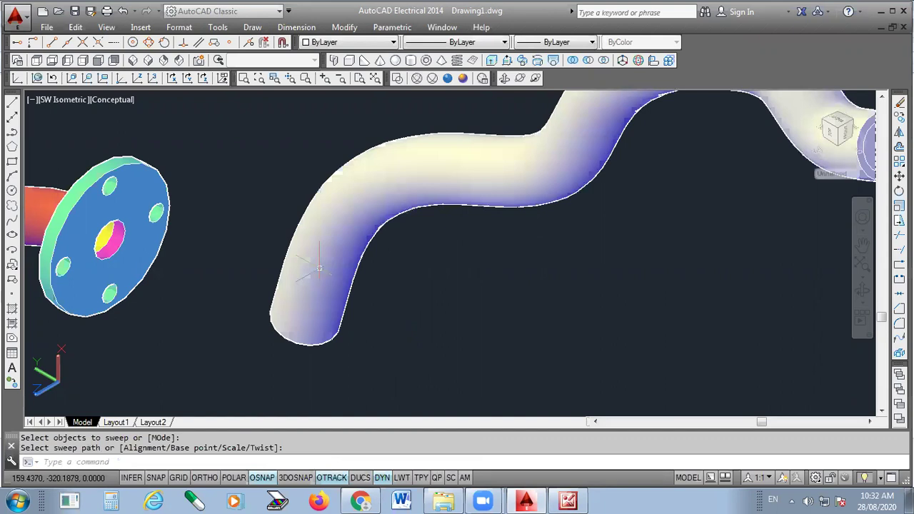
scroll(653, 234, down, 2)
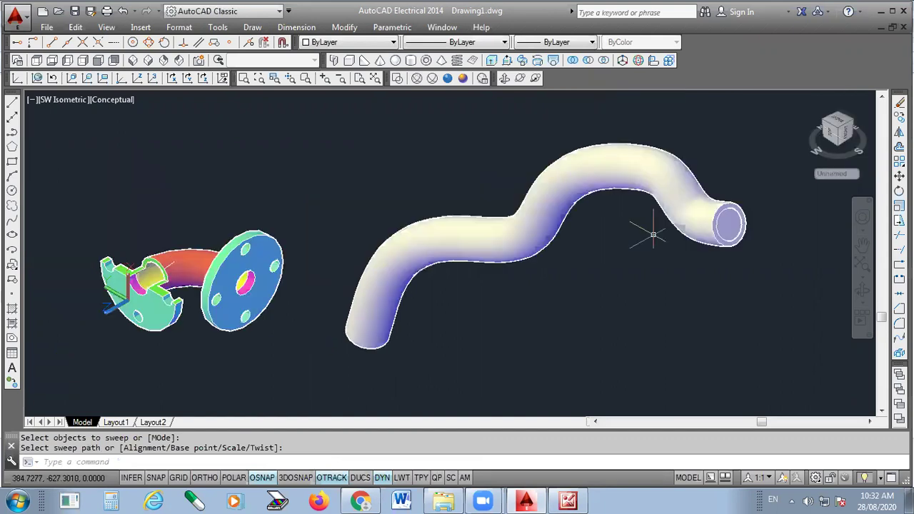
- Subtract the inner swept solid from the outer one using 2D Wireframe display, then restore the Conceptual visual style
click(519, 78)
drag(524, 186, 512, 222)
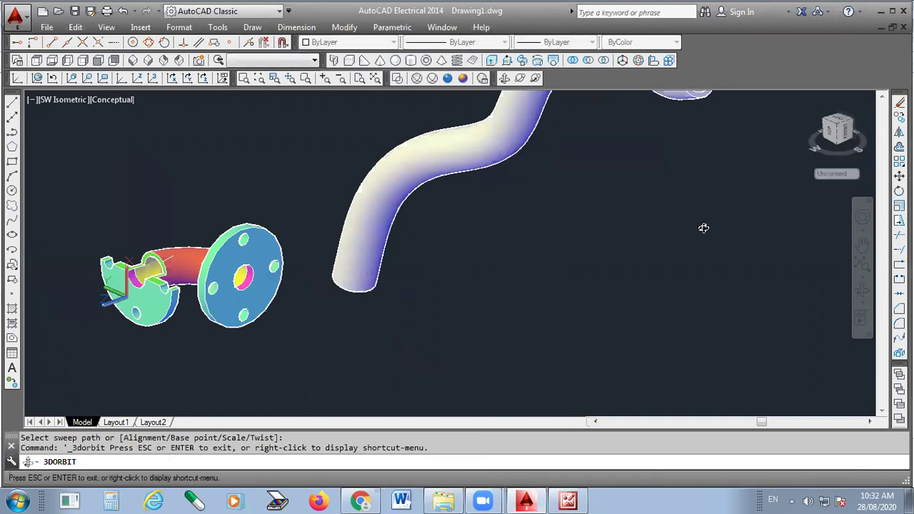
right_click(736, 180)
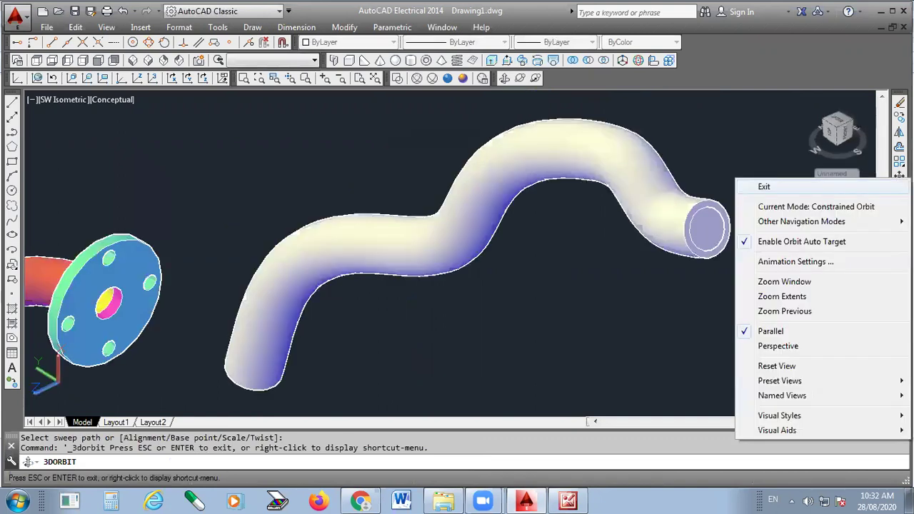
click(764, 186)
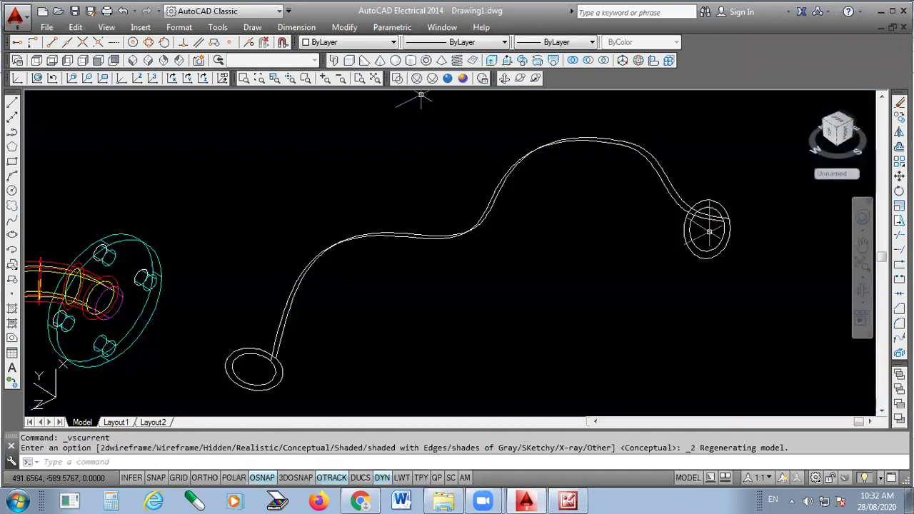
scroll(709, 191, up, 2)
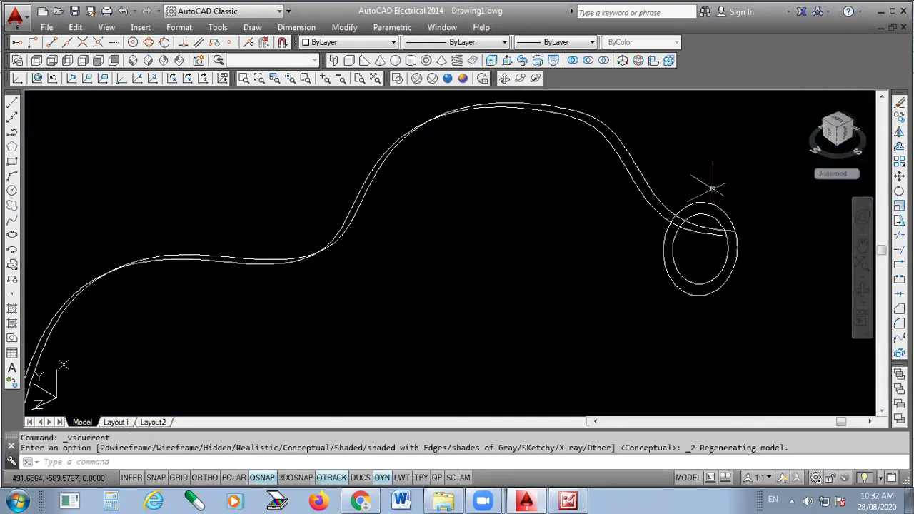
click(588, 60)
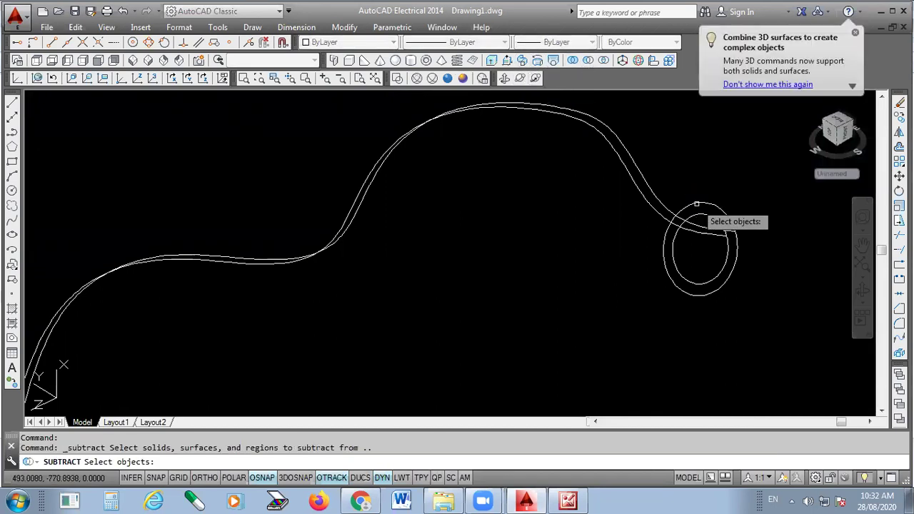
click(696, 205)
key(Return)
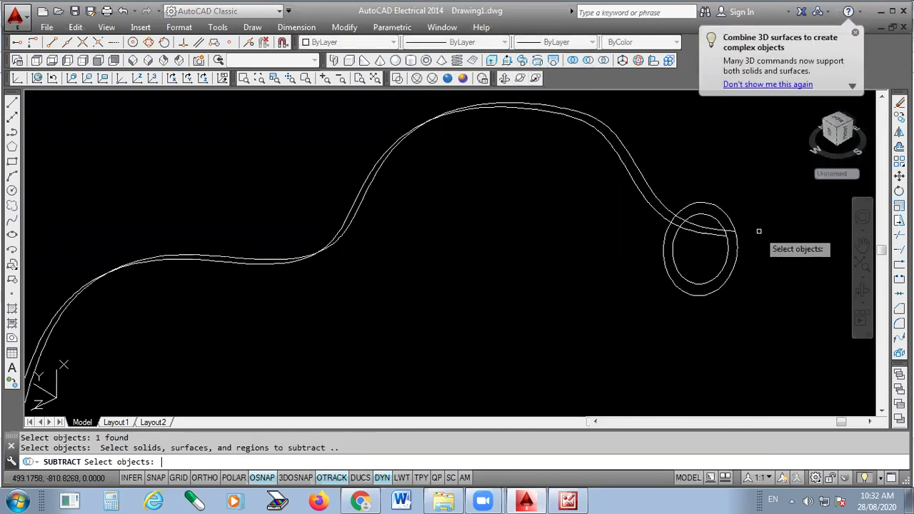
click(729, 250)
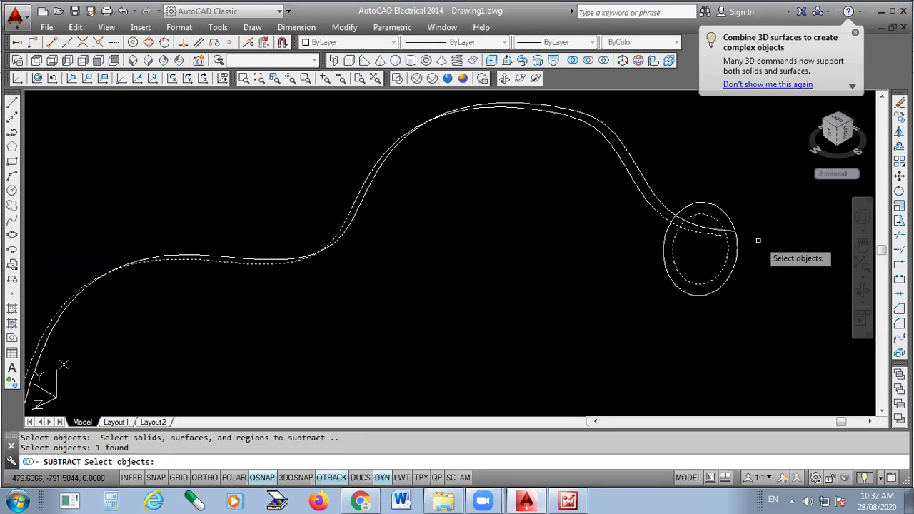
key(Return)
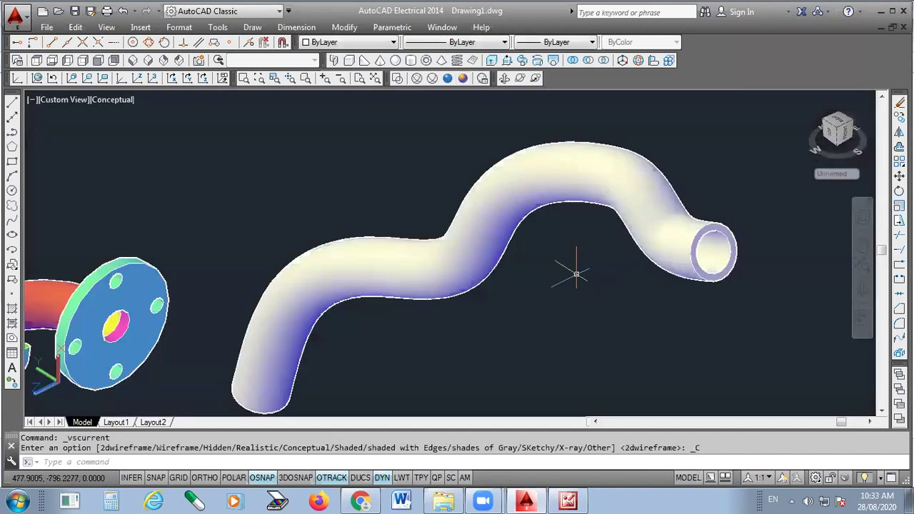
- Orbit around the wavy hollow pipe to inspect its bore and both open ends from several directions
click(505, 78)
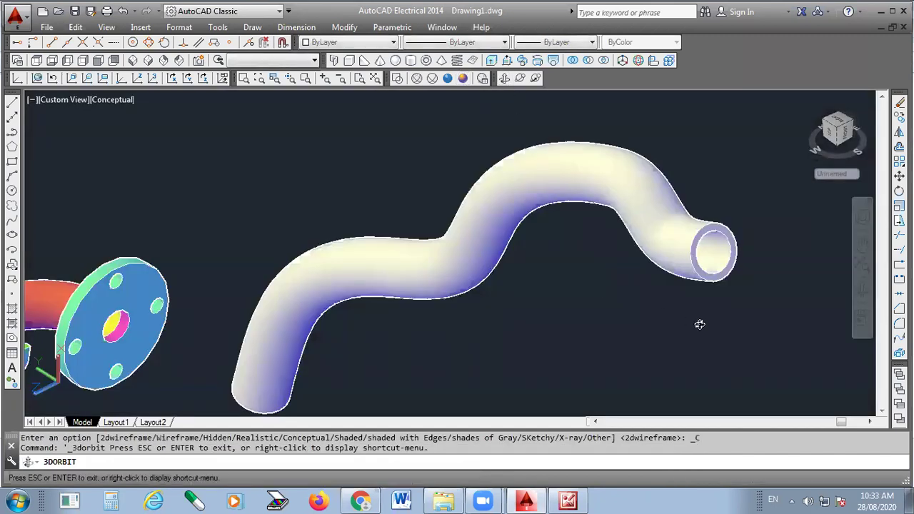
drag(700, 322, 612, 313)
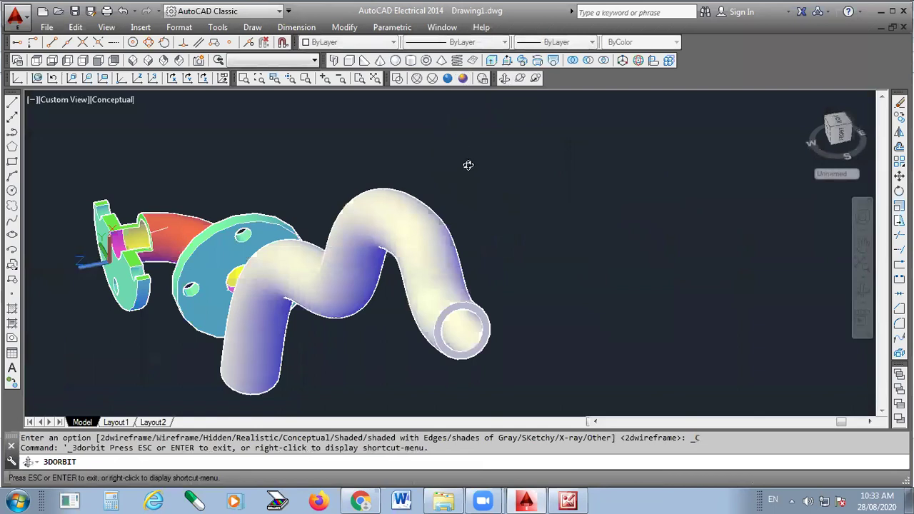
drag(418, 299, 438, 266)
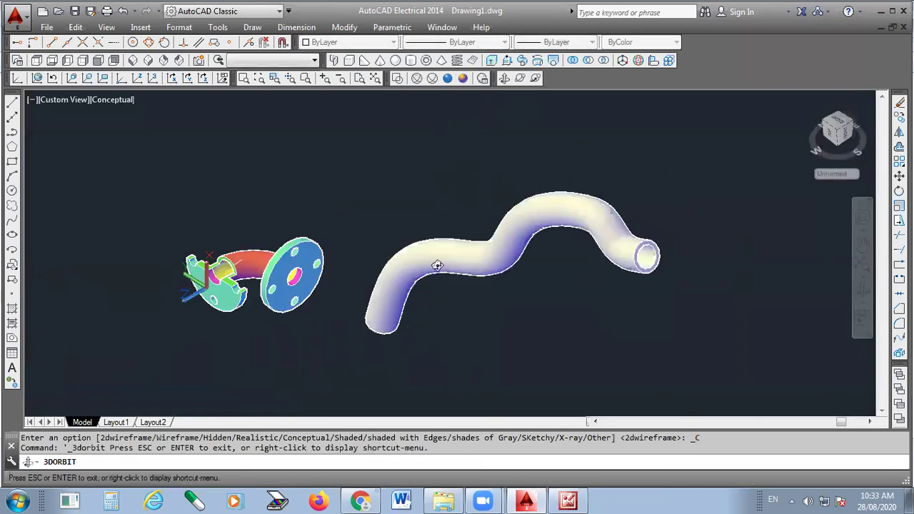
drag(567, 226, 486, 303)
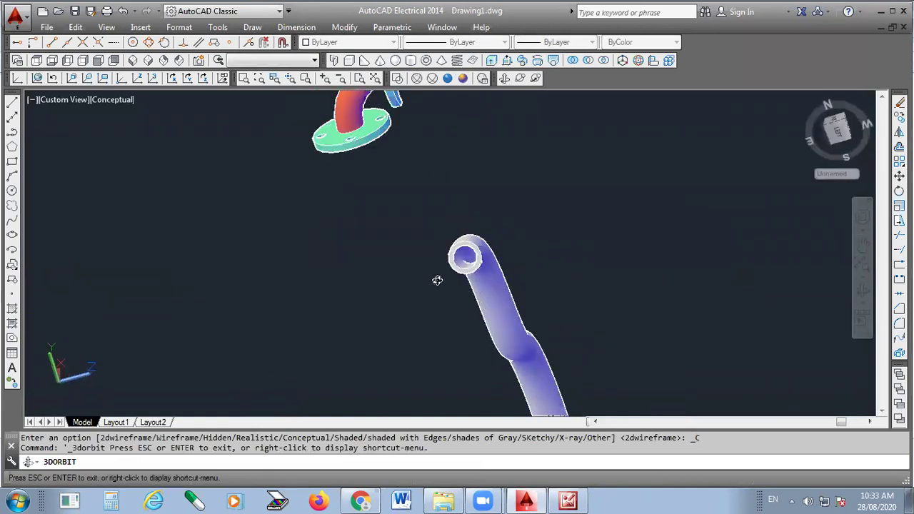
drag(687, 312, 573, 257)
right_click(574, 257)
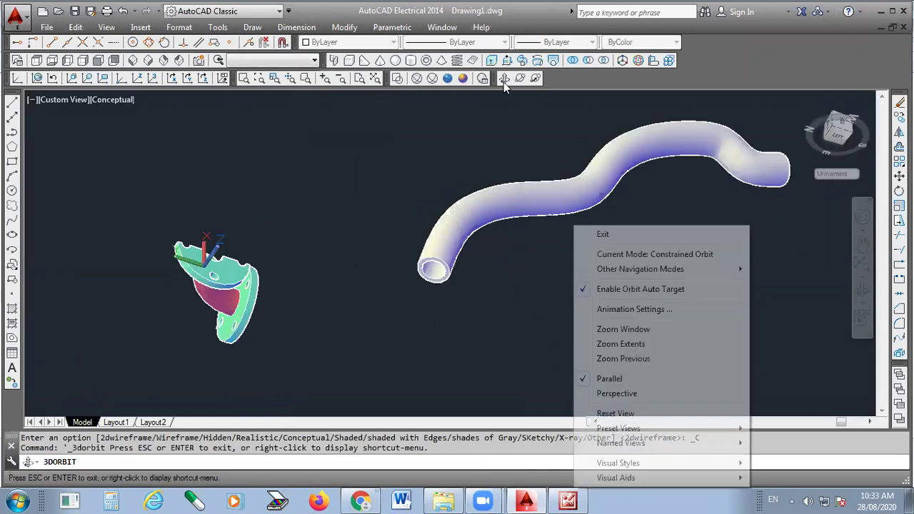
- Erase the wavy hollow pipe and show the flanged pipe bend enlarged in the SW Isometric view
key(Delete)
right_click(271, 193)
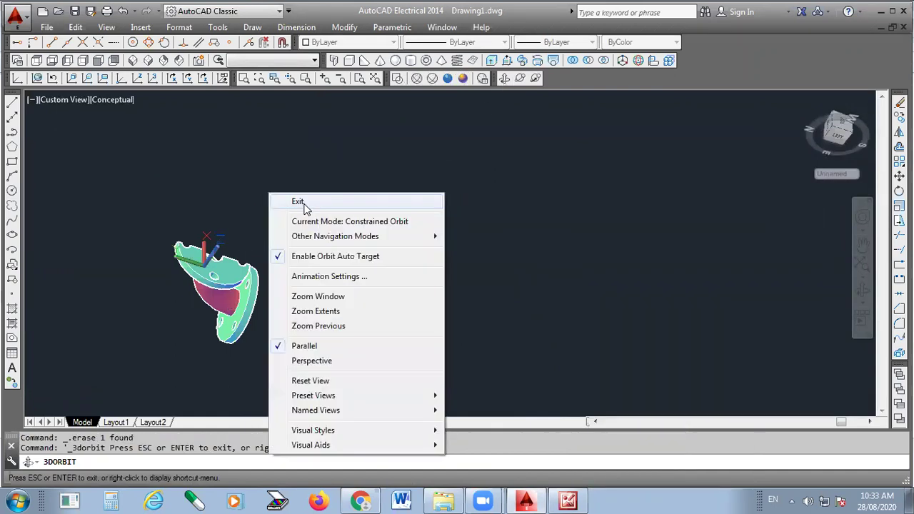
click(300, 202)
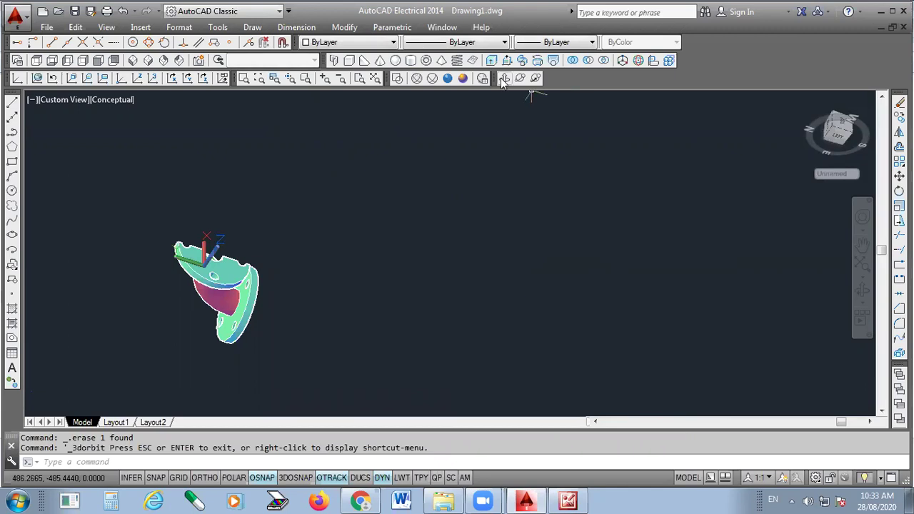
click(133, 60)
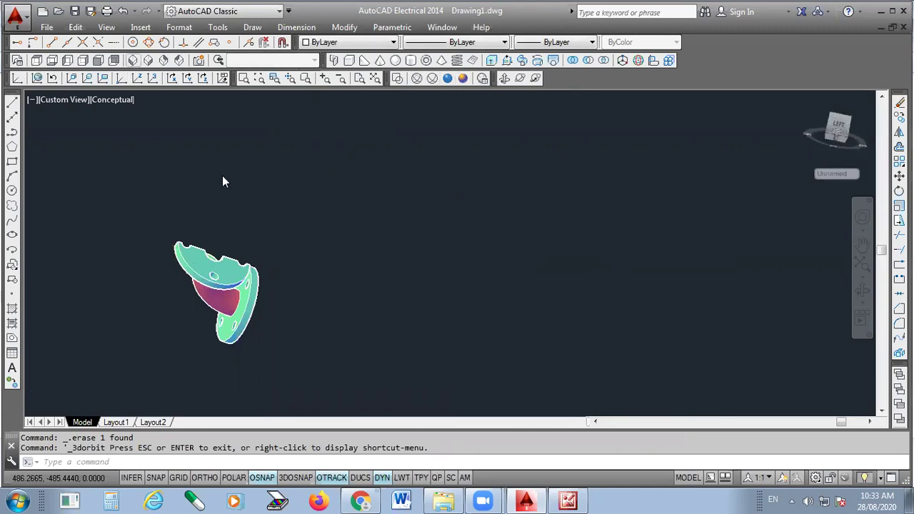
scroll(306, 265, up, 5)
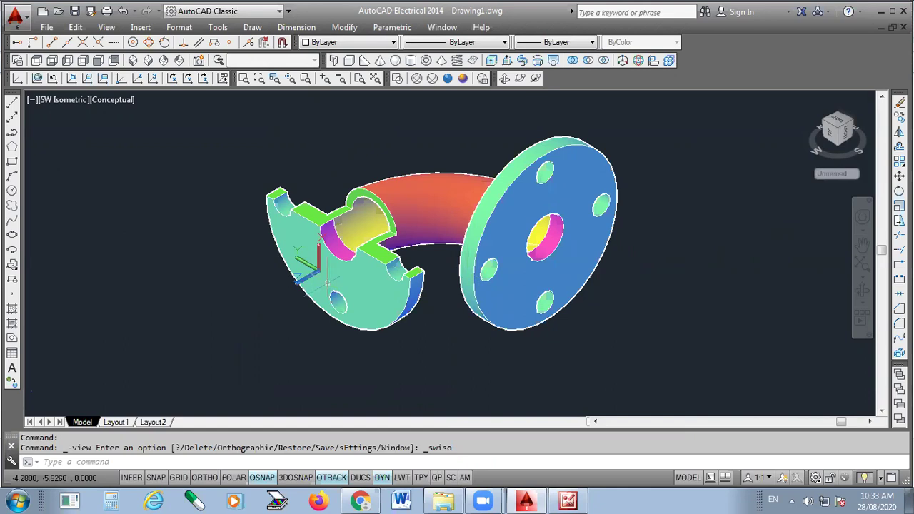
mouse_move(327, 283)
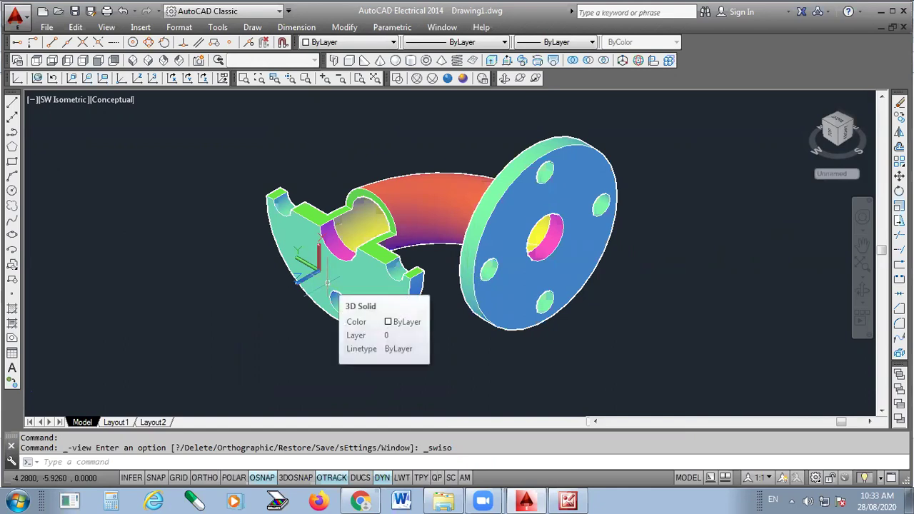